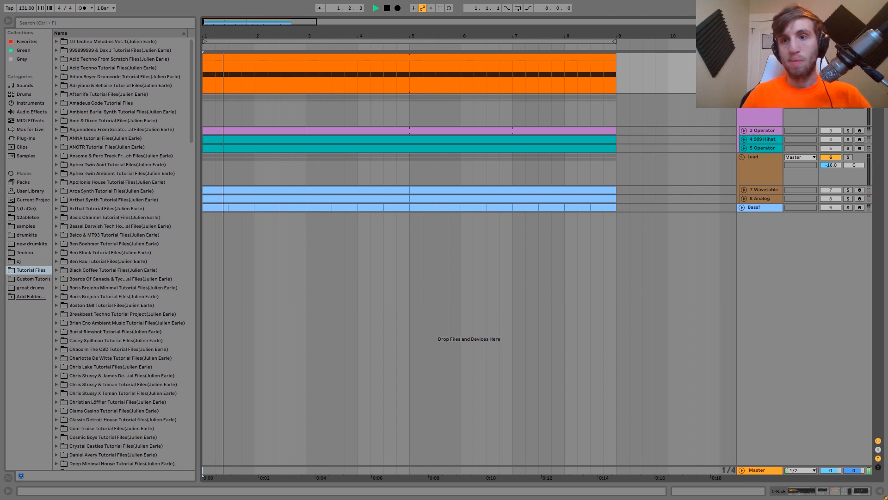
- Show the kick's device chain, bypass its Saturator, Audio Effect Rack, Drum Buss and EQ Eight, and audition the unprocessed kick
key("shift+Tab")
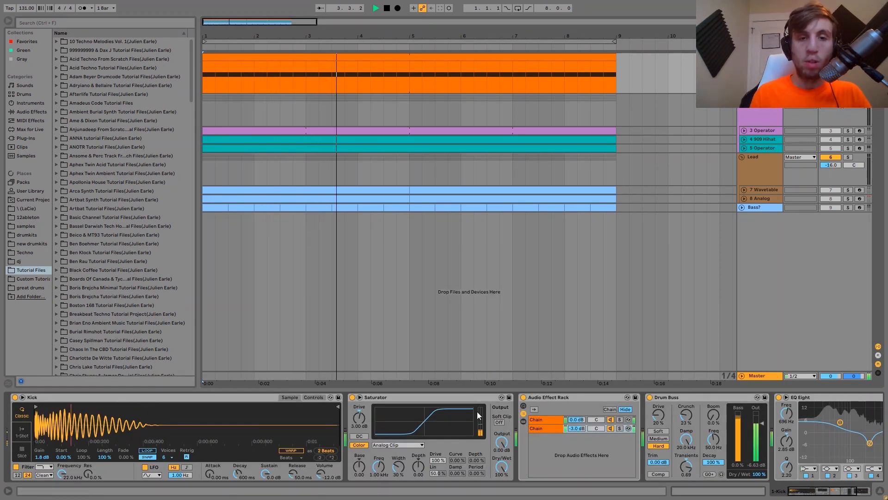
key("space")
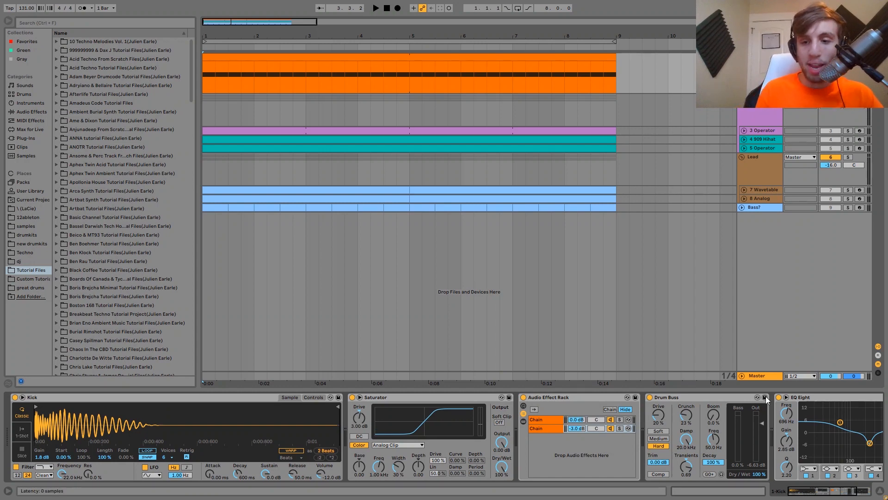
scroll(806, 398, "down", 3)
scroll(806, 398, "up", 2)
left_click(711, 396)
left_click(582, 397)
left_click(455, 397)
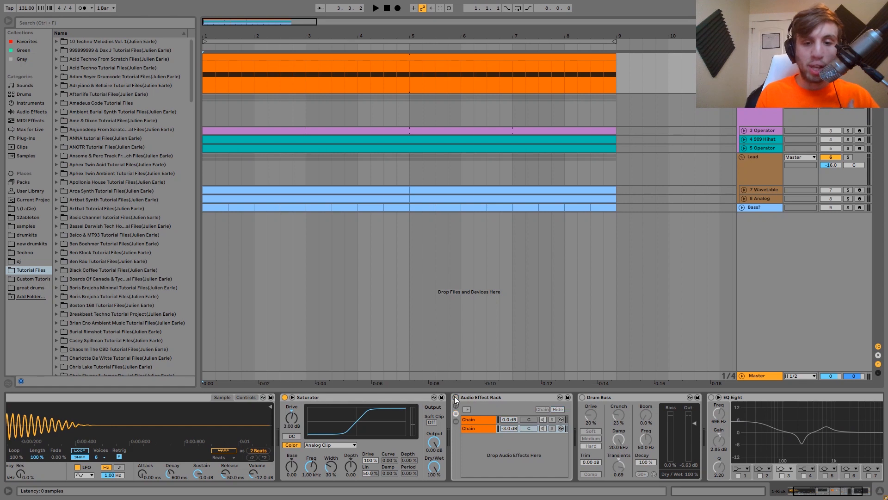
scroll(455, 397, "up", 1)
left_click(351, 397)
key("space")
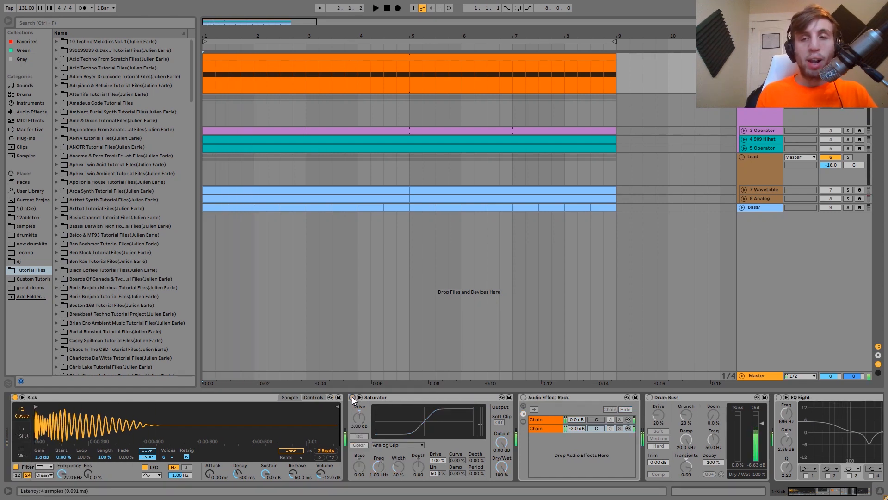
key("space")
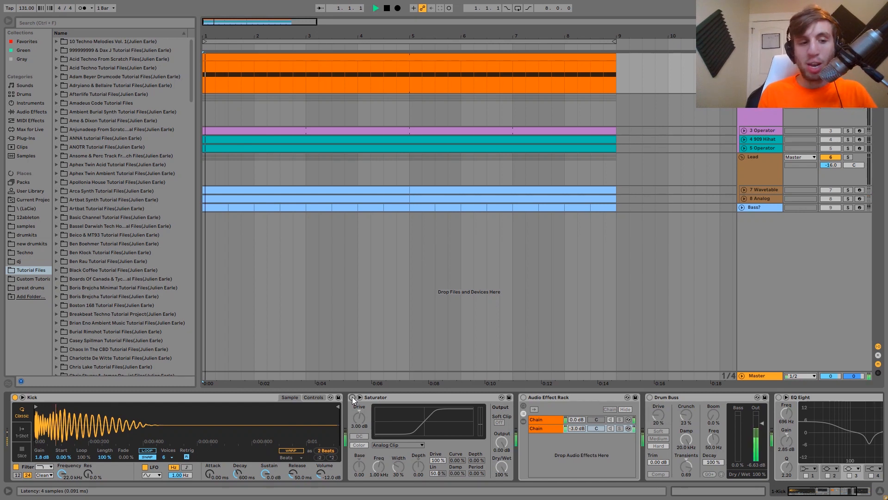
key("space")
- Turn the kick's four bypassed effects back on and audition the fully processed kick
left_click(351, 397)
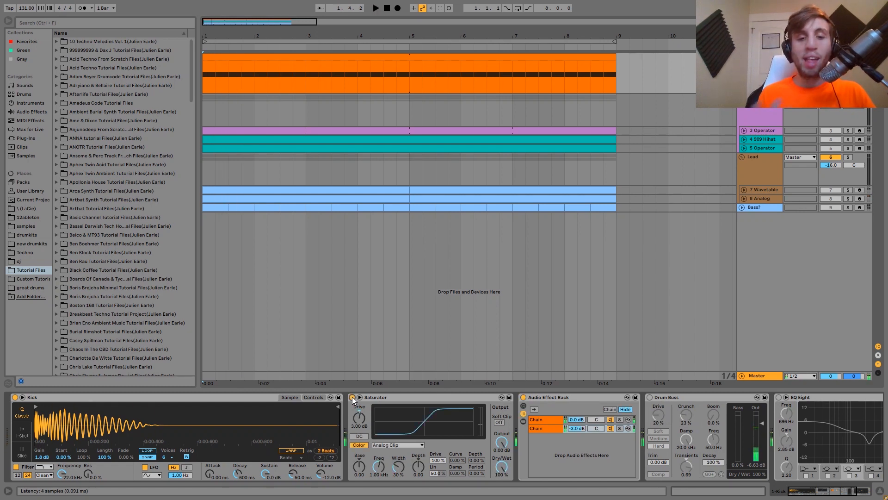
key("space")
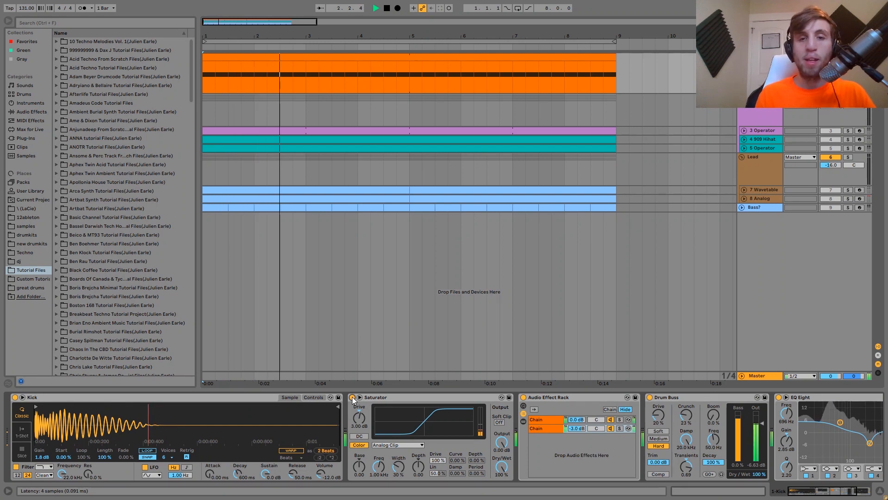
key("space")
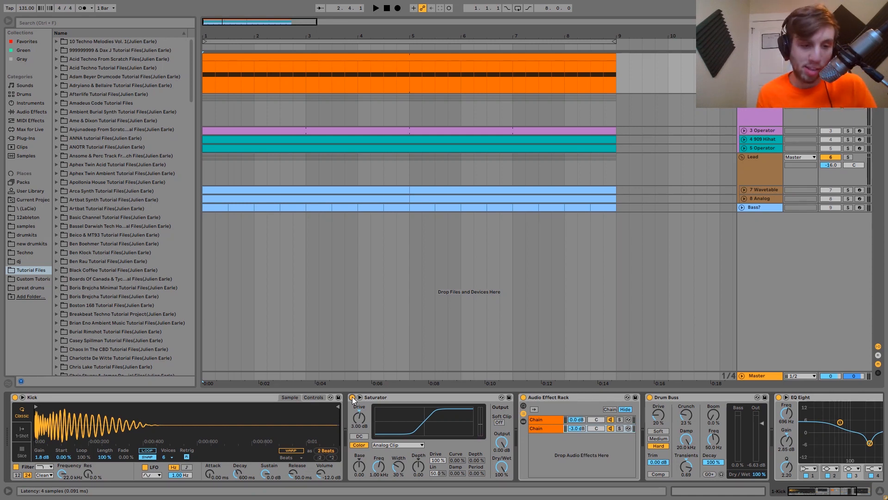
key("space")
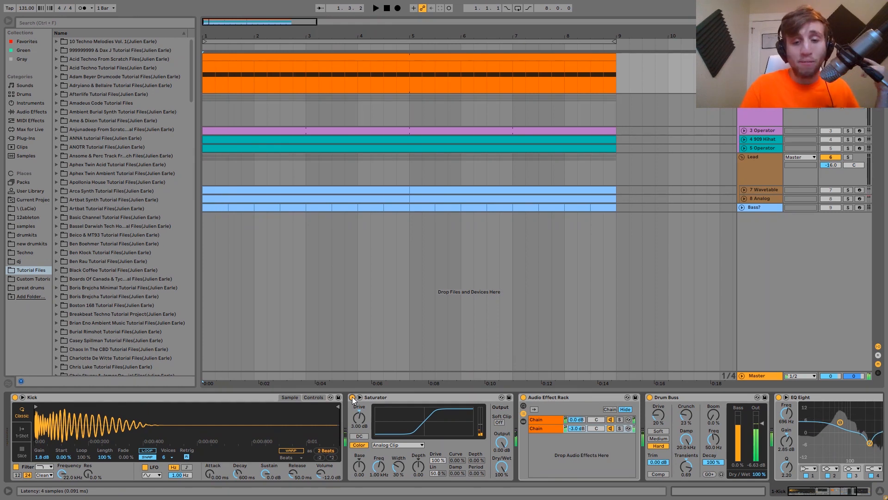
- Audition the kick with the Saturator bypassed, and switch the Saturator back on to compare
left_click(414, 398)
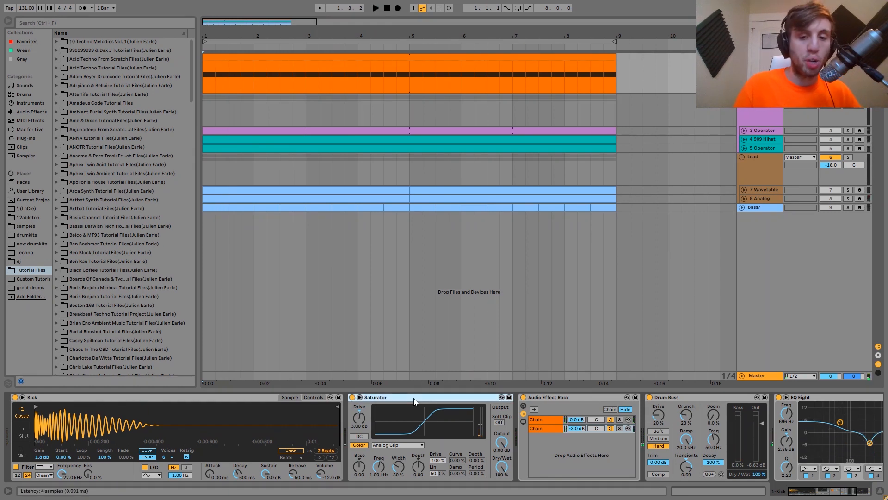
left_click(551, 398)
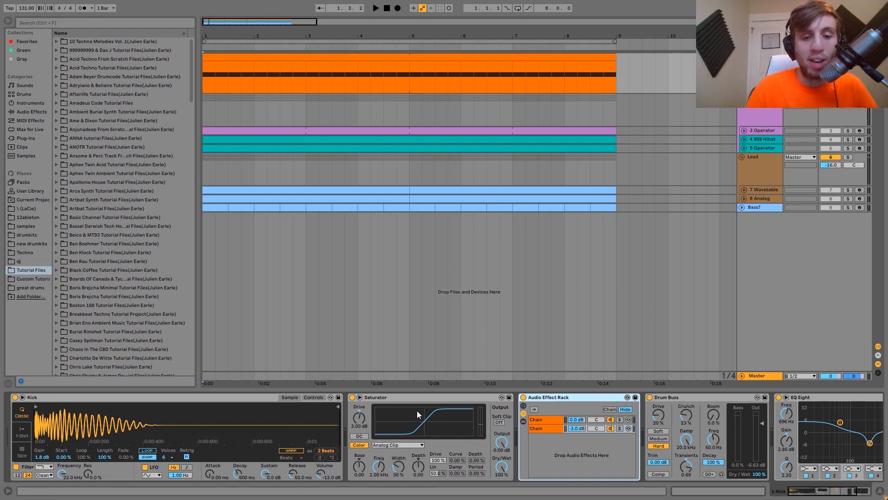
left_click(352, 397)
key("space")
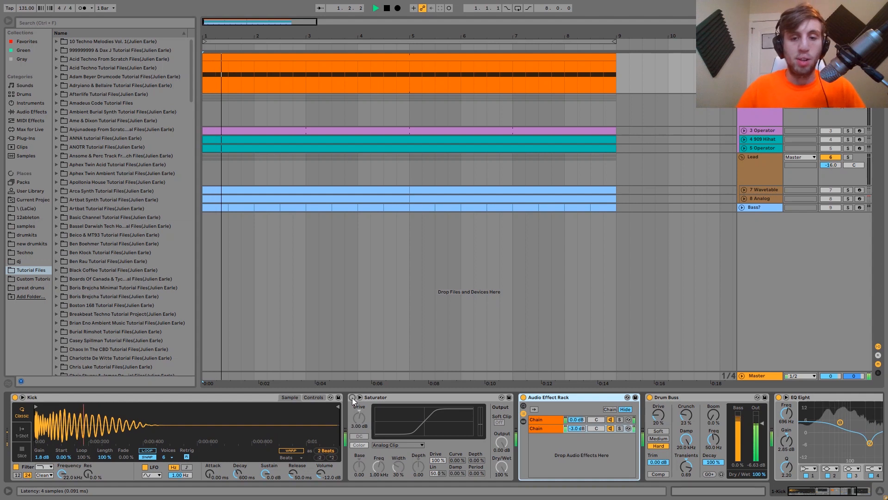
left_click(352, 398)
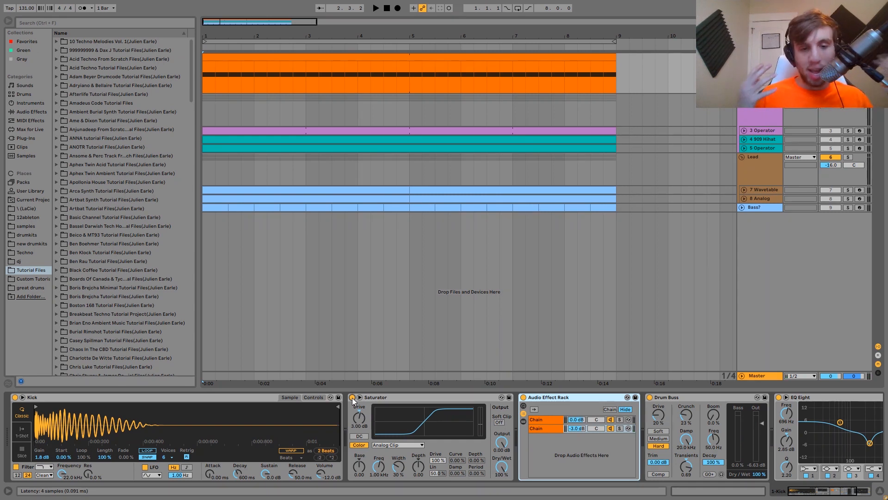
- Inspect the two chains of the Audio Effect Rack and audition the second chain in solo
double_click(544, 426)
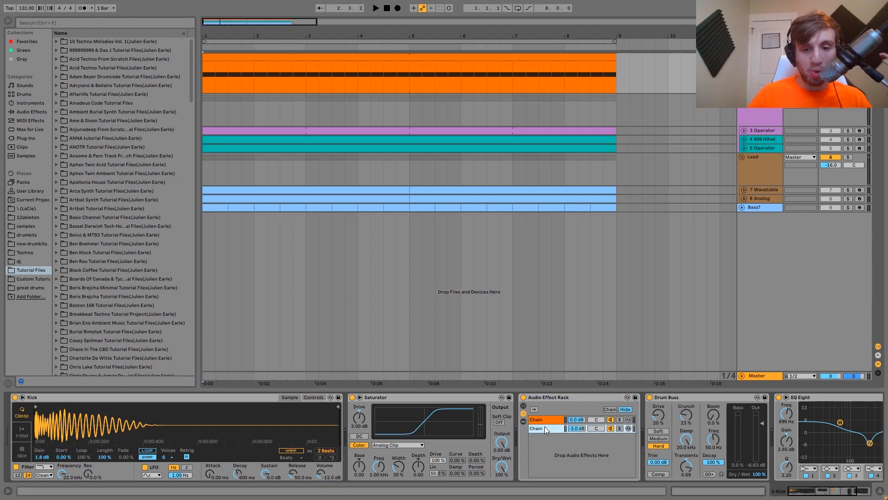
left_click(541, 420)
double_click(541, 420)
double_click(542, 421)
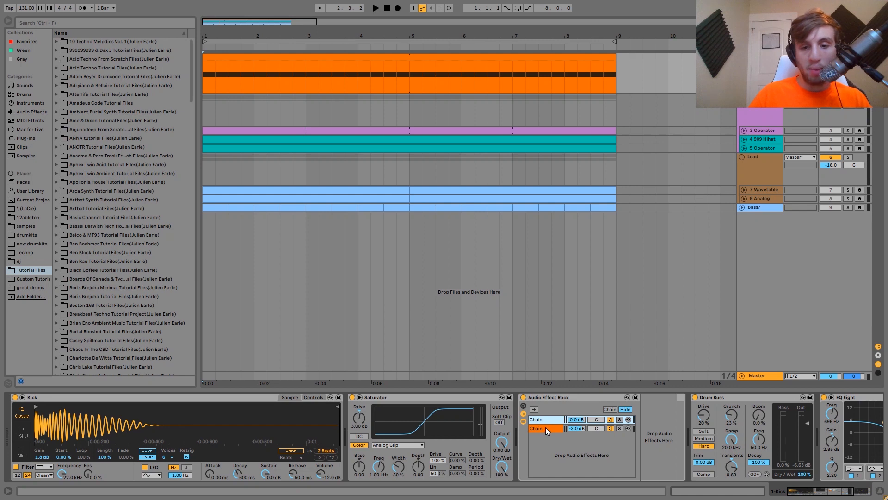
left_click(545, 427)
left_click(619, 428)
key("space")
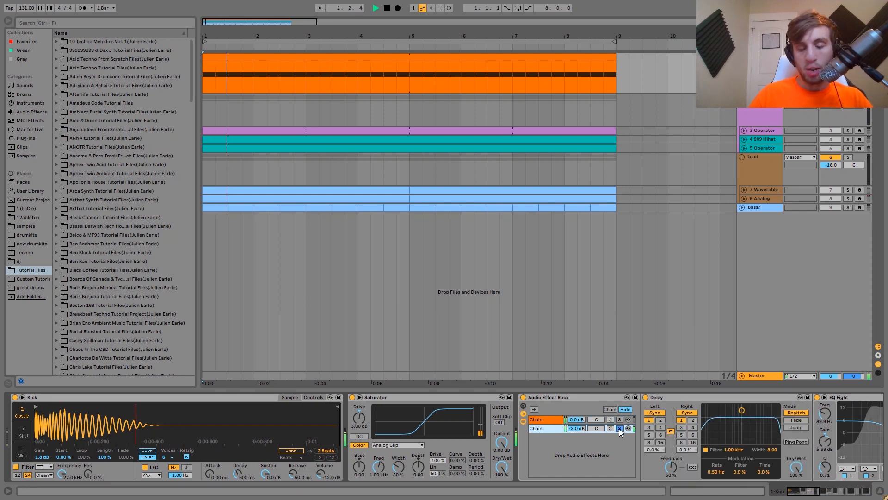
key("space")
left_click(619, 428)
- Review the devices on the rack's second chain, bypass its Auto Filter and audition the kick
scroll(619, 428, "right", 1)
scroll(620, 431, "right", 5)
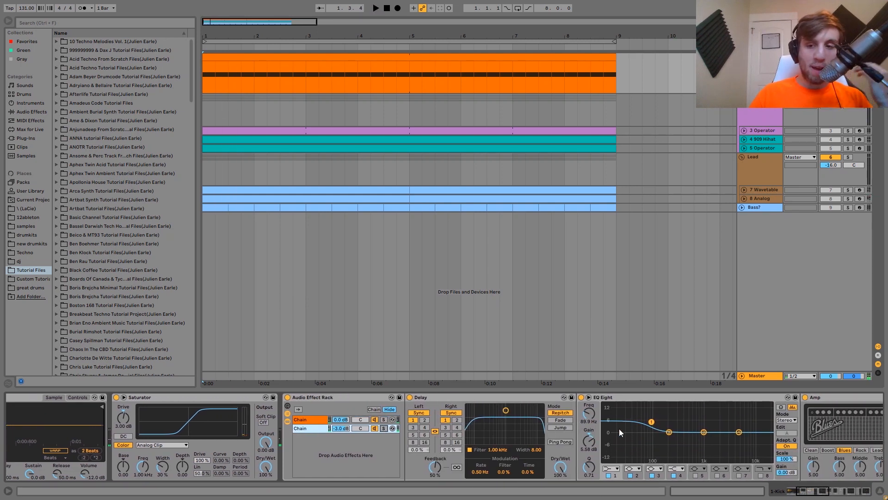
scroll(619, 428, "right", 4)
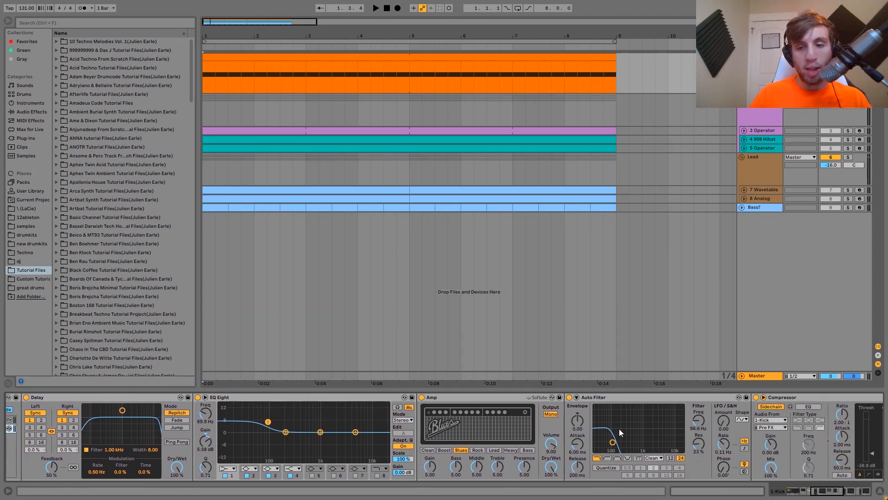
scroll(619, 429, "left", 3)
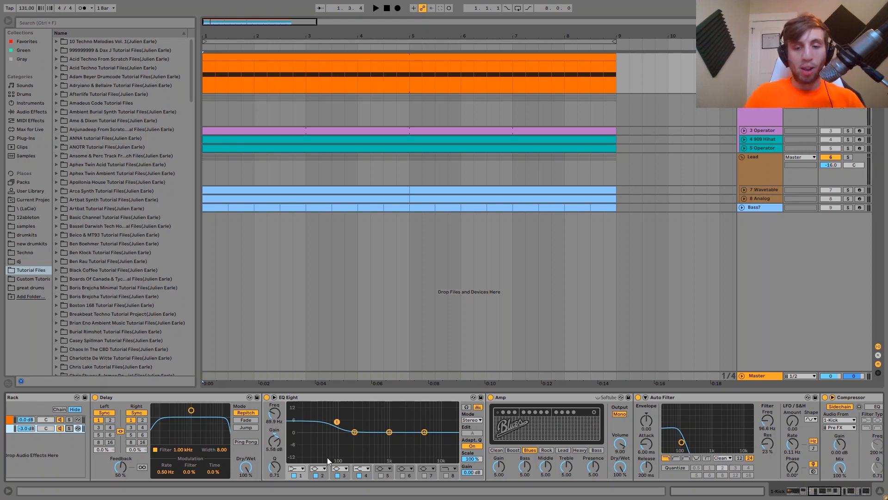
left_click(636, 396)
key("space")
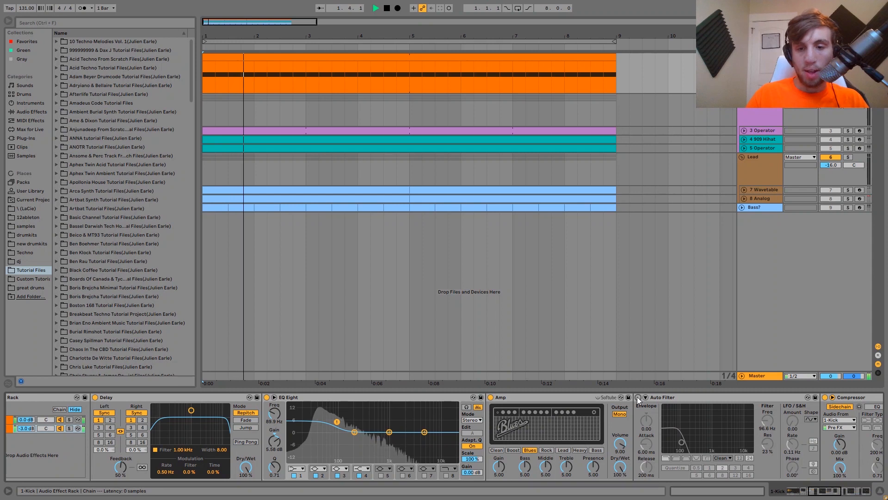
key("space")
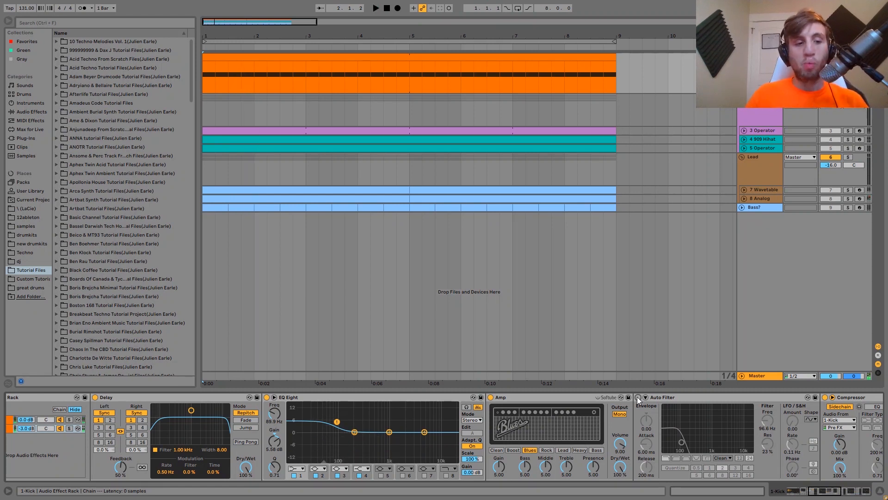
- Solo the rack's second chain and compare its sound with the Auto Filter off and back on
left_click(70, 428)
key("space")
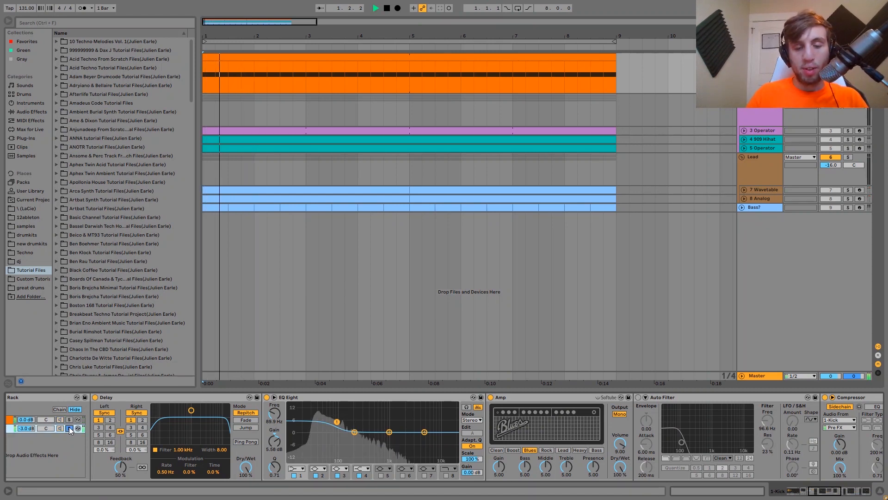
left_click(638, 397)
key("space")
key("space")
- Unsolo the rack's second chain and audition the kick with both chains together
left_click(69, 427)
key("space")
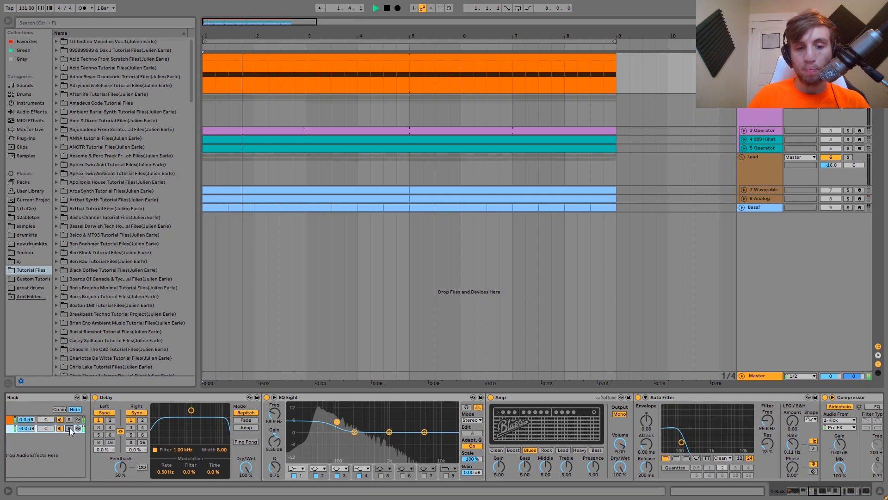
key("space")
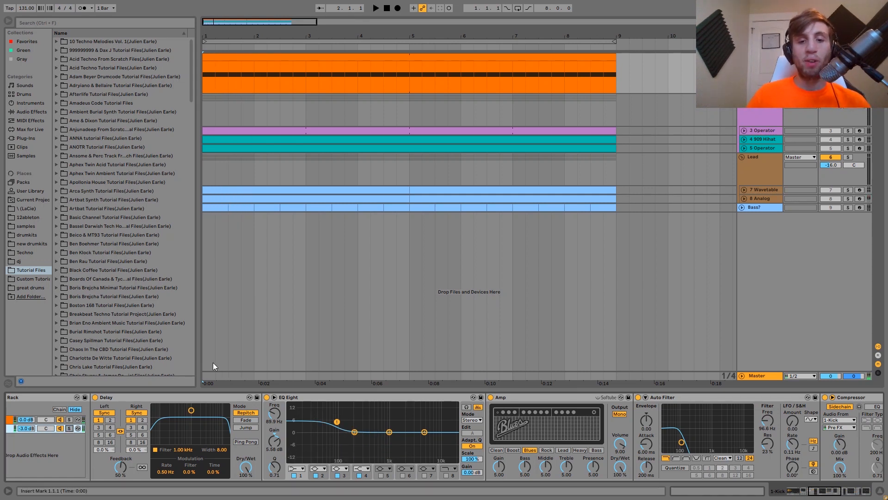
- Examine the second chain's EQ Eight, Amp, Auto Filter and sidechained Compressor settings while auditioning the kick
left_click(304, 397)
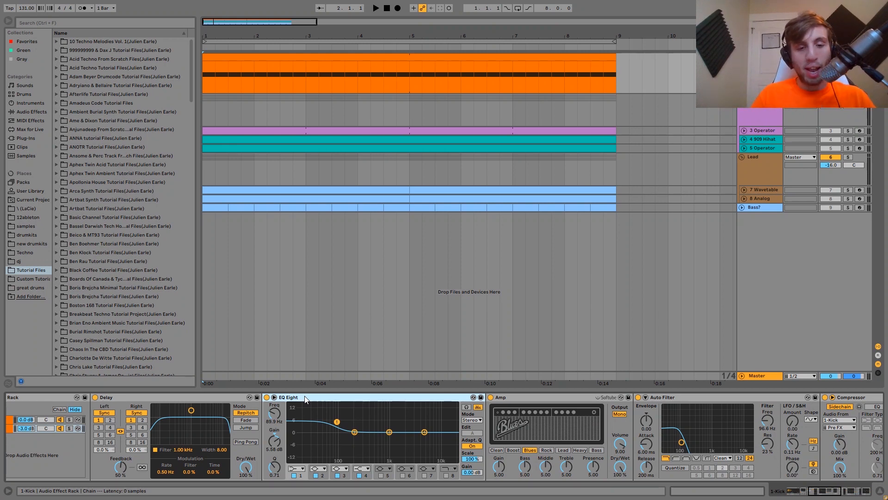
key("space")
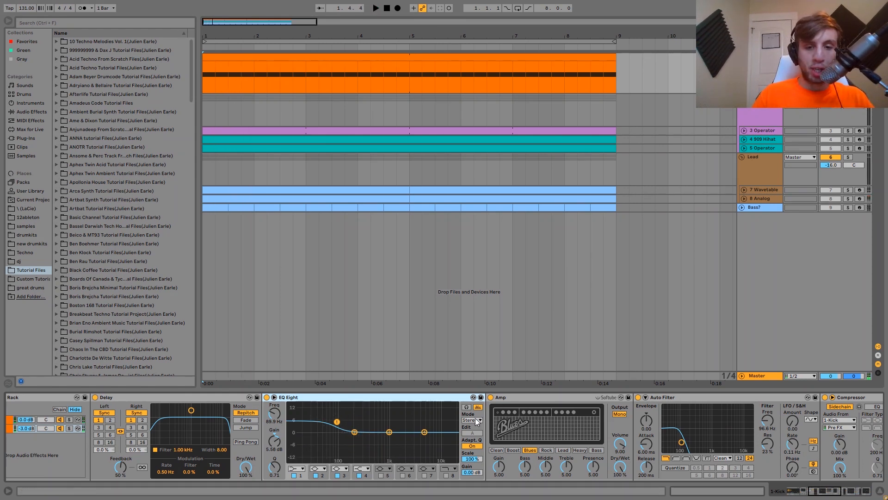
scroll(567, 428, "down", 6)
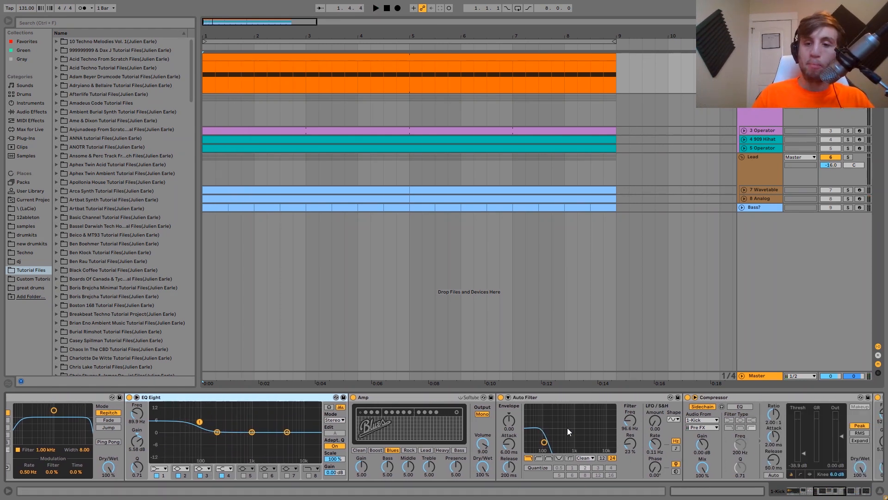
scroll(567, 427, "up", 2)
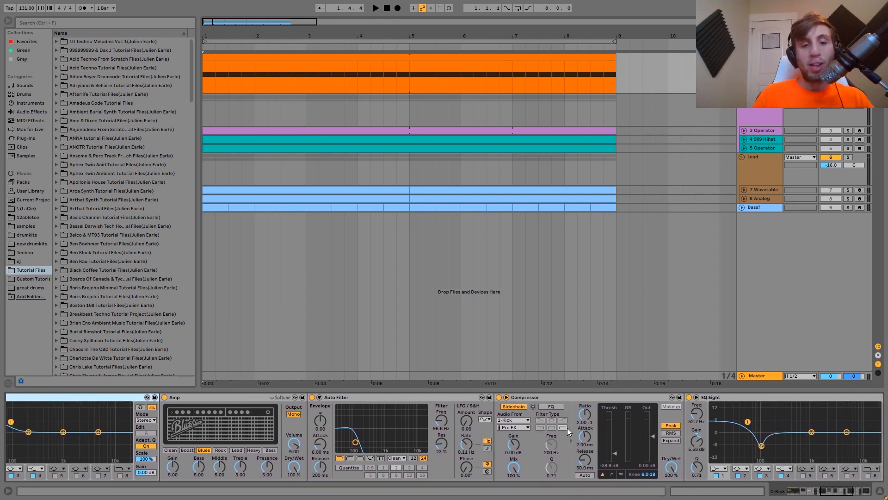
scroll(415, 471, "down", 5)
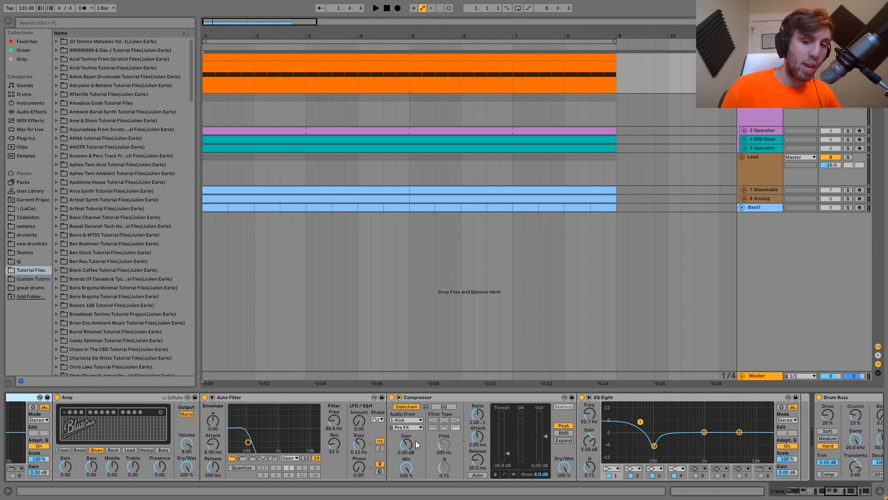
key("space")
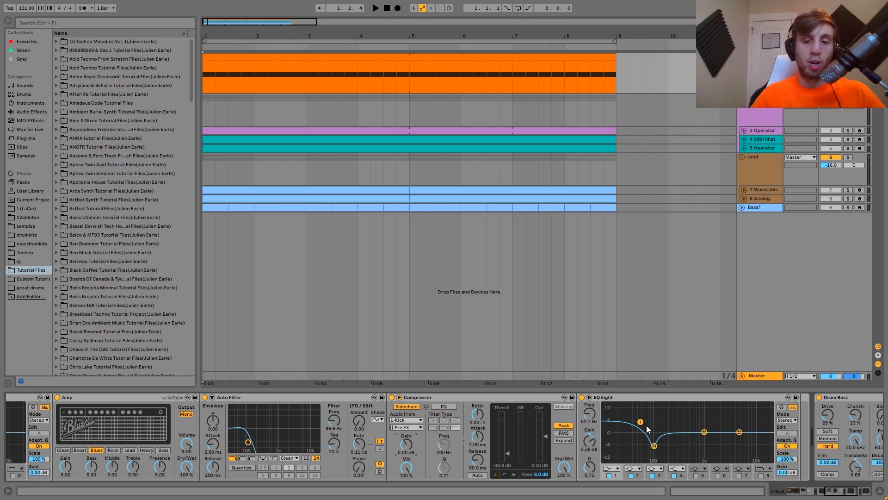
- Audition the kick with the Audio Effect Rack's first chain selected, and hide the rack's inner devices
left_click(803, 492)
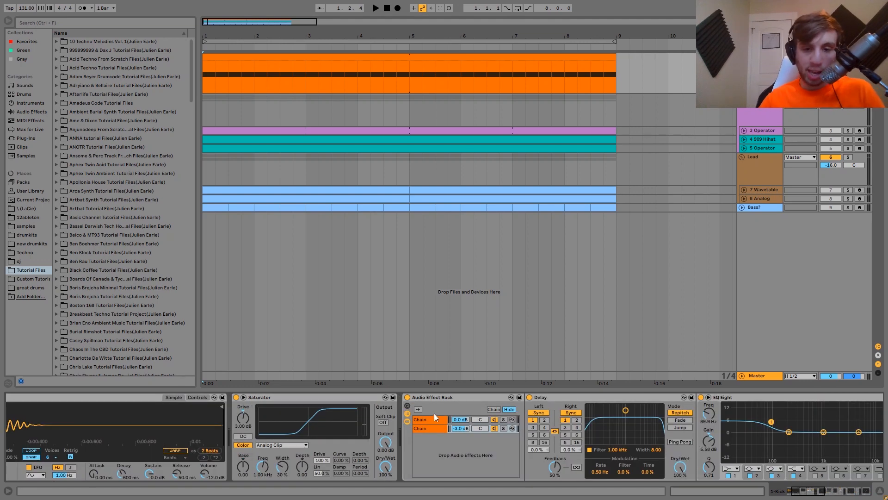
left_click(504, 422)
key("space")
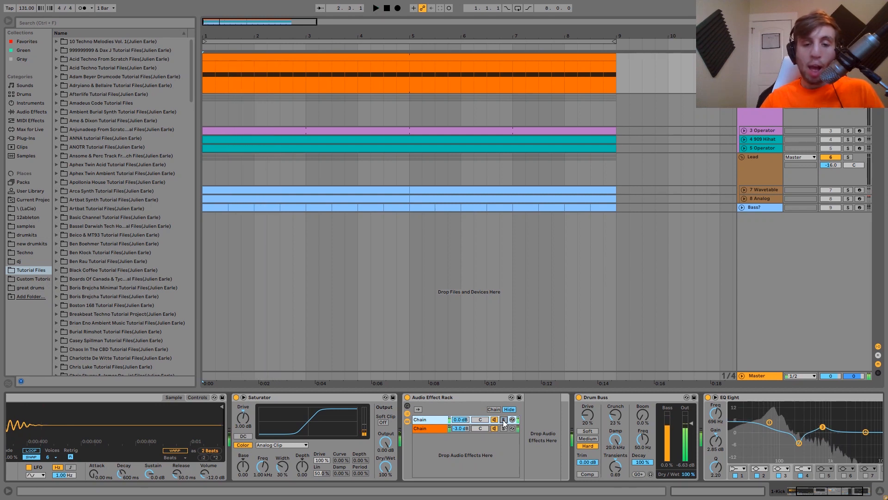
key("space")
left_click(407, 421)
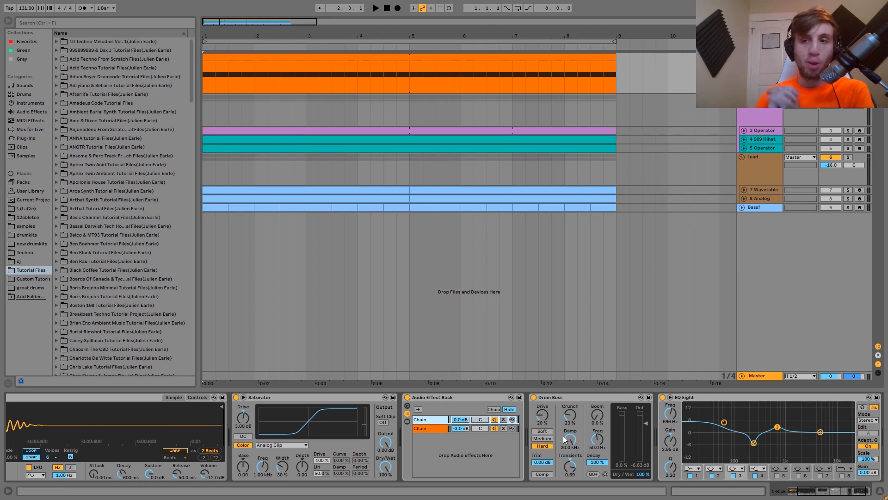
- Audition the kick with the Drum Buss bypassed, and switch the Drum Buss back on to compare
left_click(533, 397)
key("space")
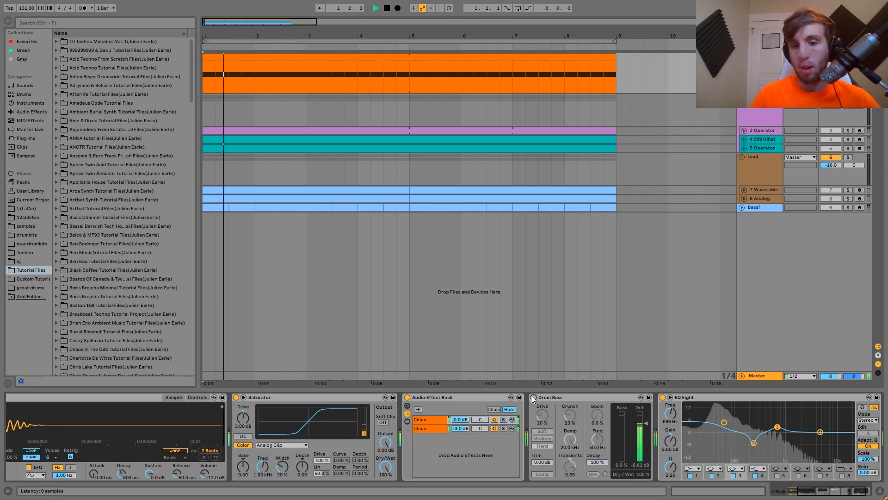
left_click(533, 397)
key("space")
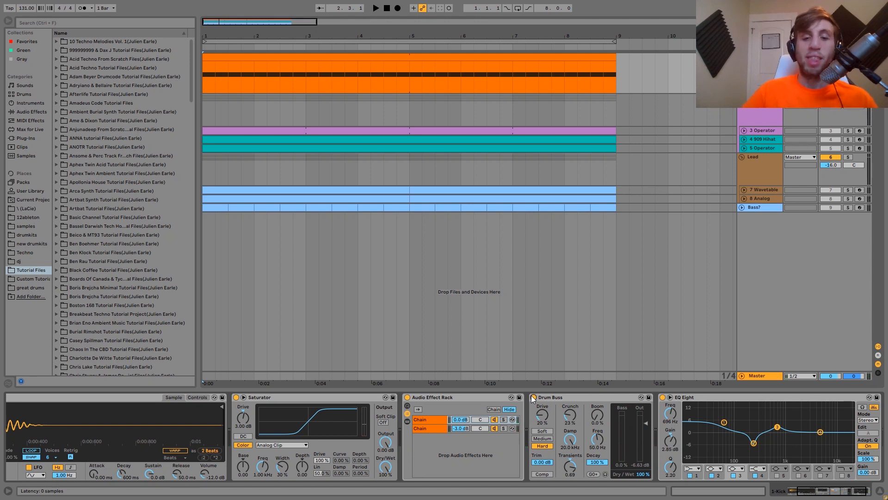
- Audition the kick with the Drum Buss and EQ Eight both bypassed, first soloed and briefly together with the other tracks
left_click(534, 398)
left_click(663, 397)
key("space")
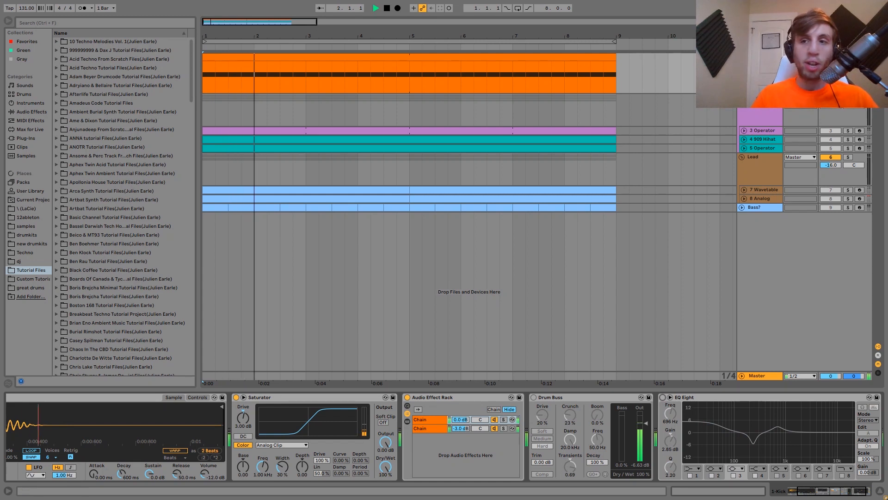
key("s")
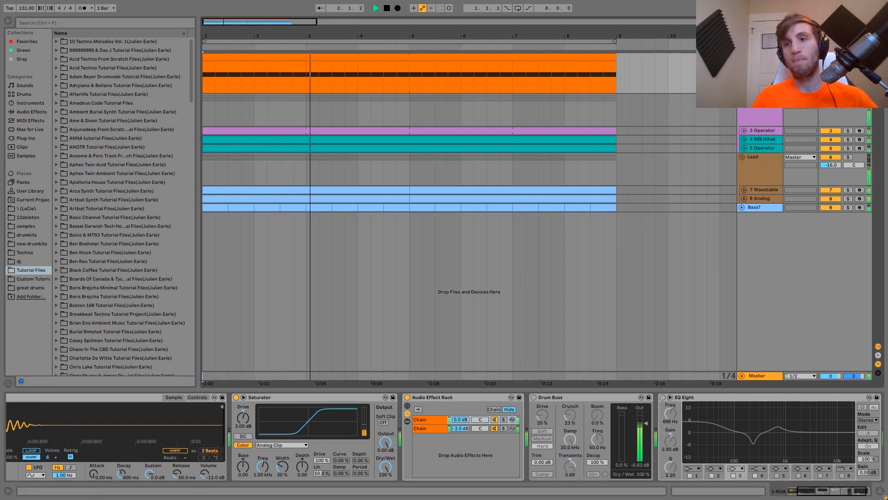
key("space")
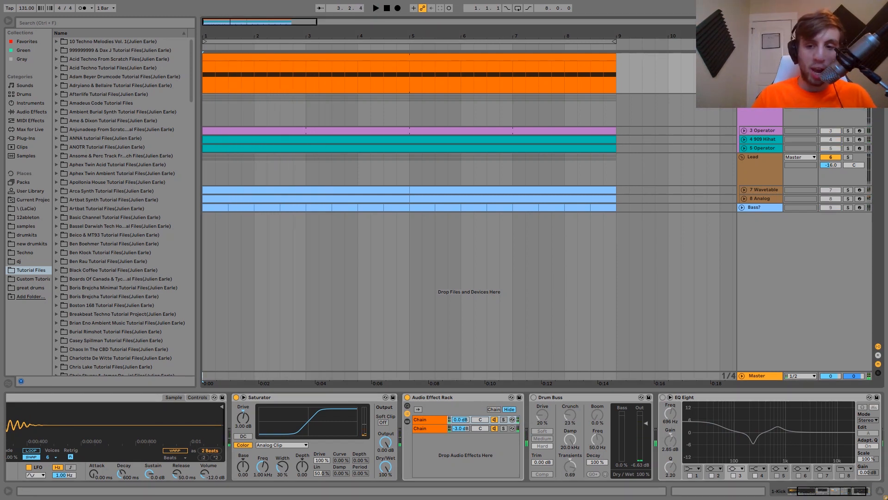
- Switch the EQ Eight and Drum Buss back on and audition the soloed kick through the complete chain
left_click(662, 397)
left_click(534, 398)
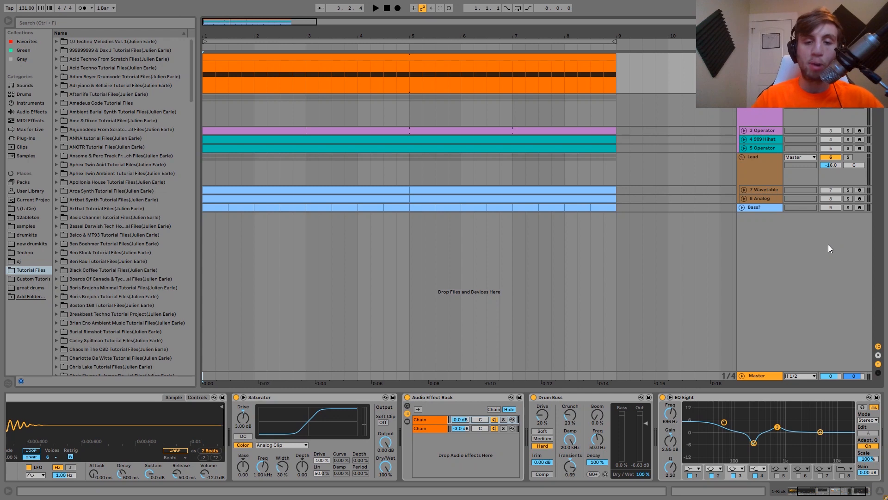
key("space")
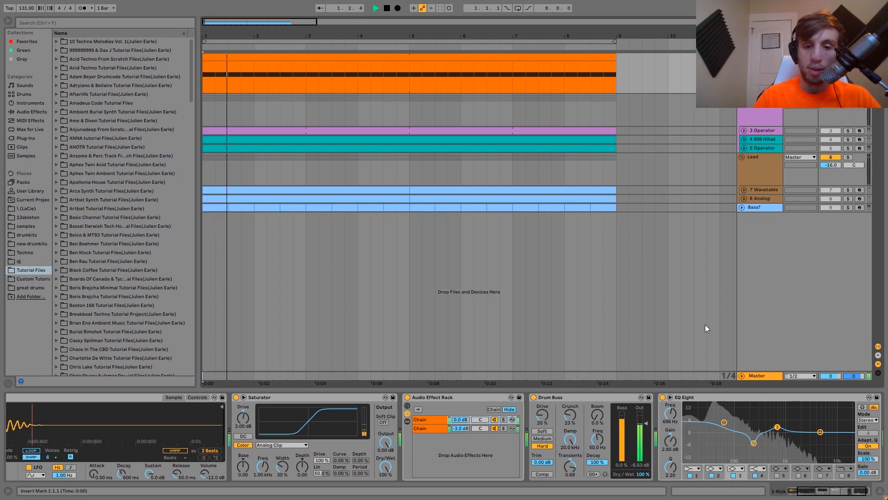
key("space")
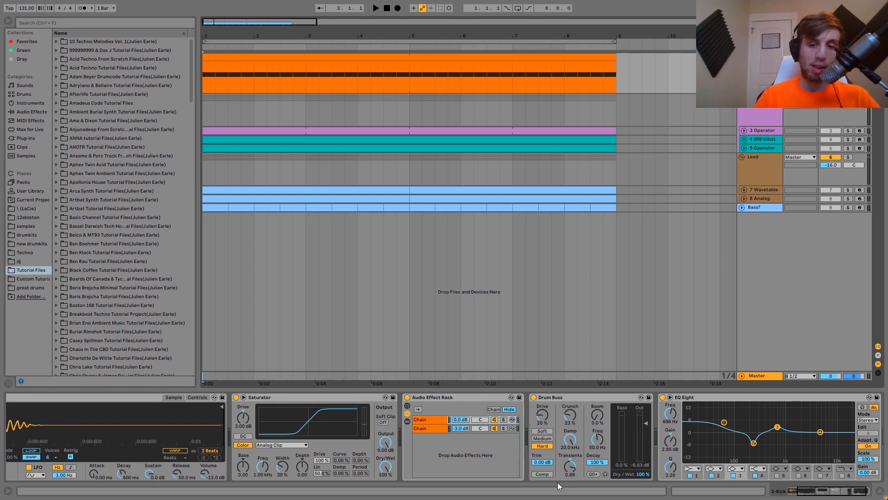
key("space")
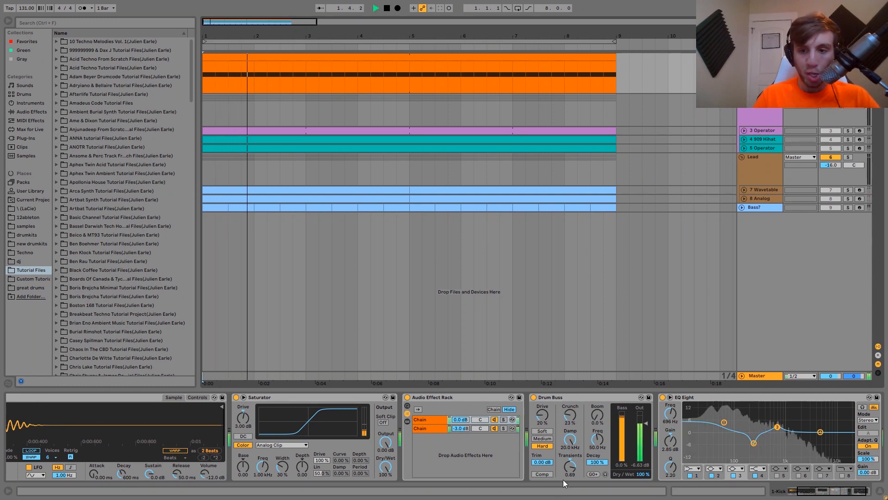
scroll(562, 480, "right", 2)
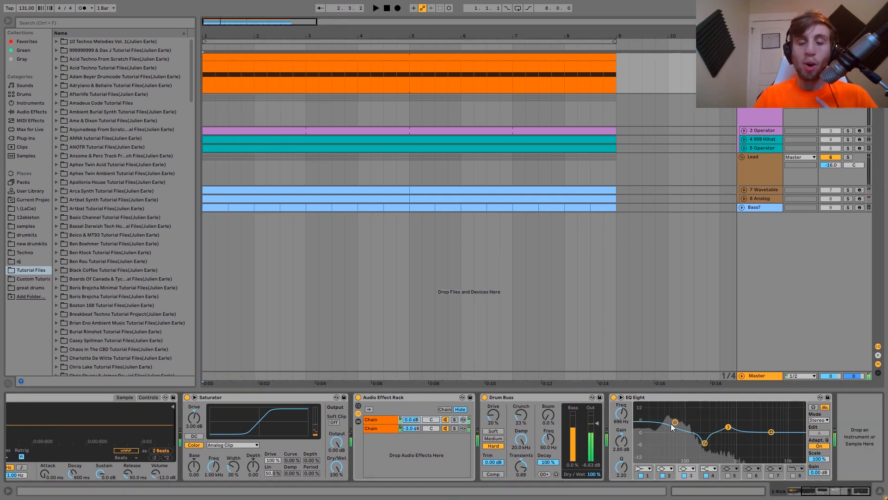
key("space")
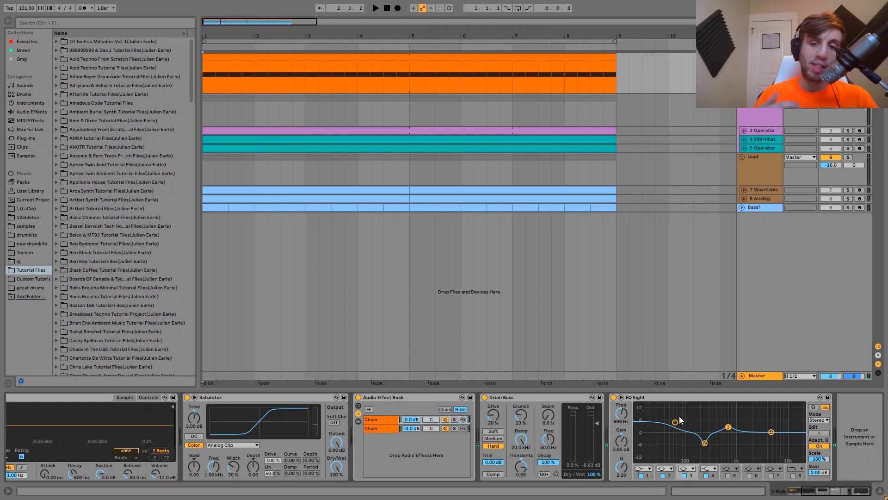
- Compare the kick with its final EQ Eight bypassed and switched back on during playback
left_click(614, 398)
key("space")
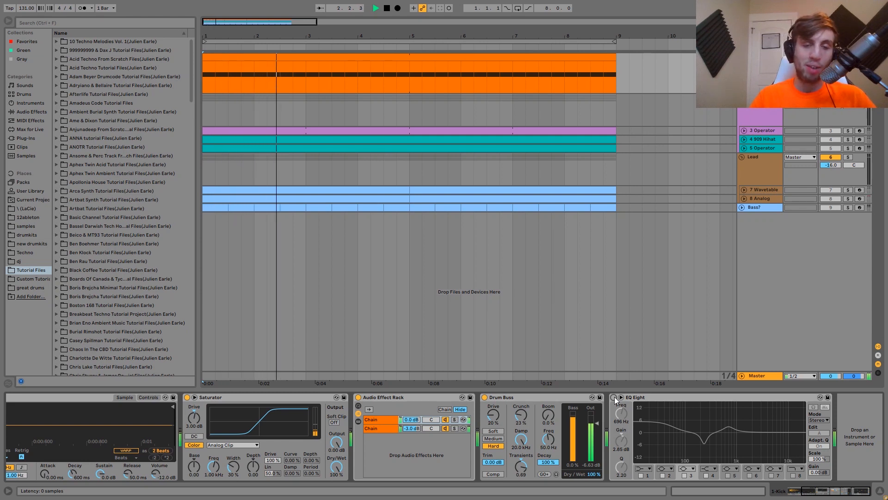
left_click(614, 398)
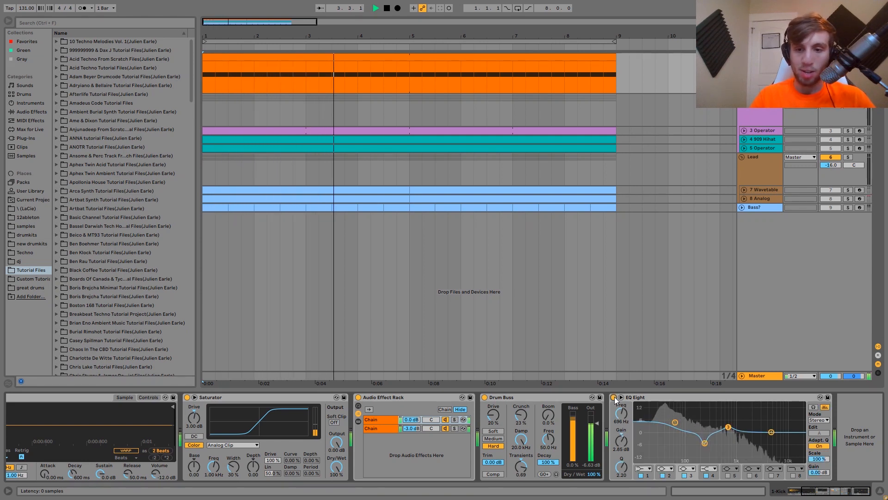
key("space")
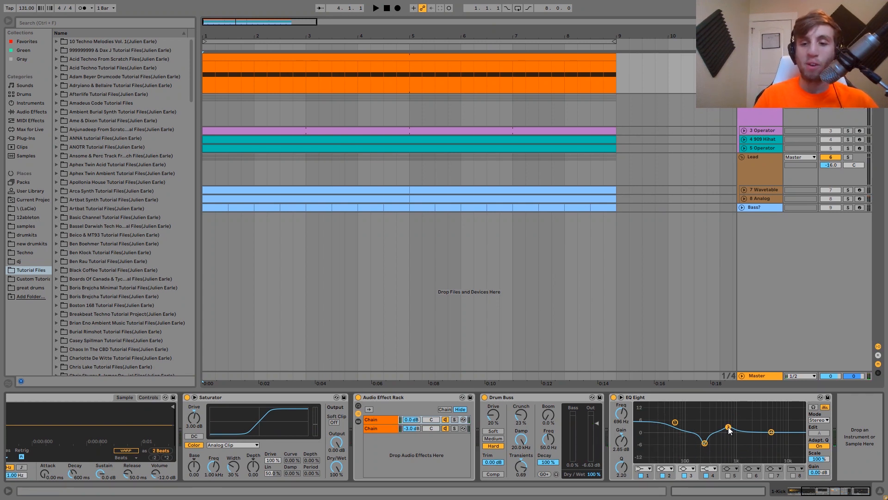
- Select the low-mid dip band in the kick's EQ Eight, and audition the kick alone and in the full mix
left_click(705, 444)
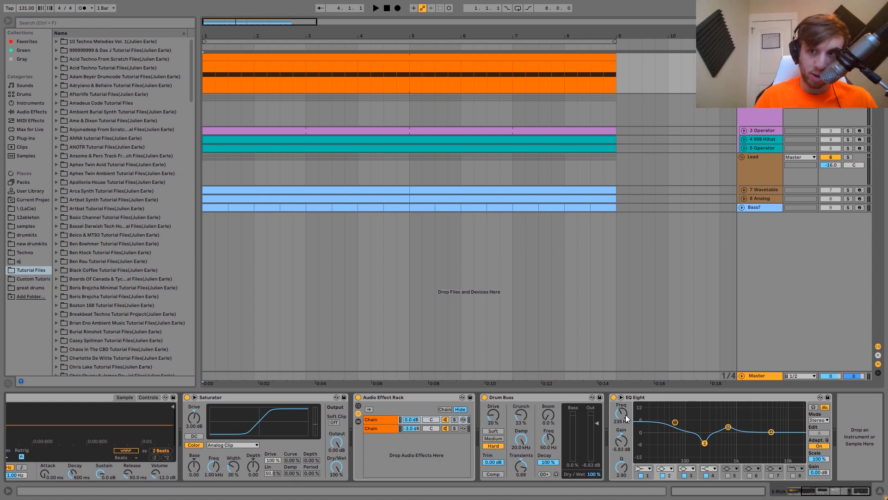
key("space")
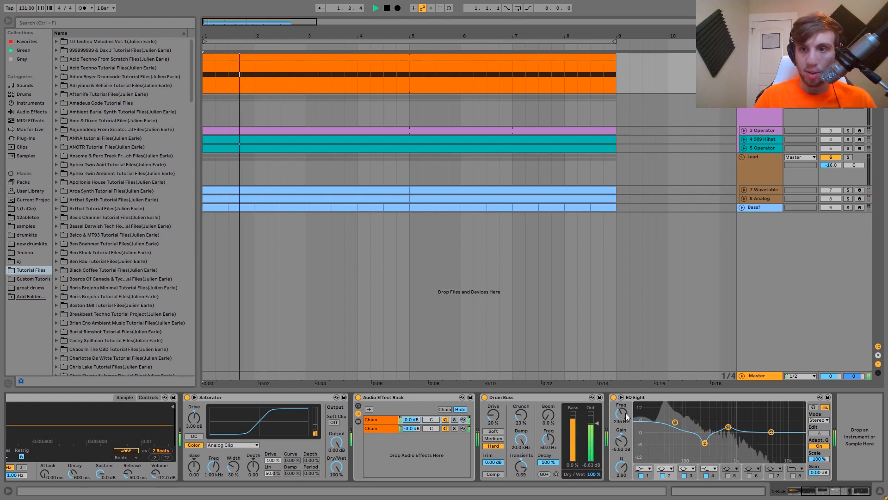
key("space")
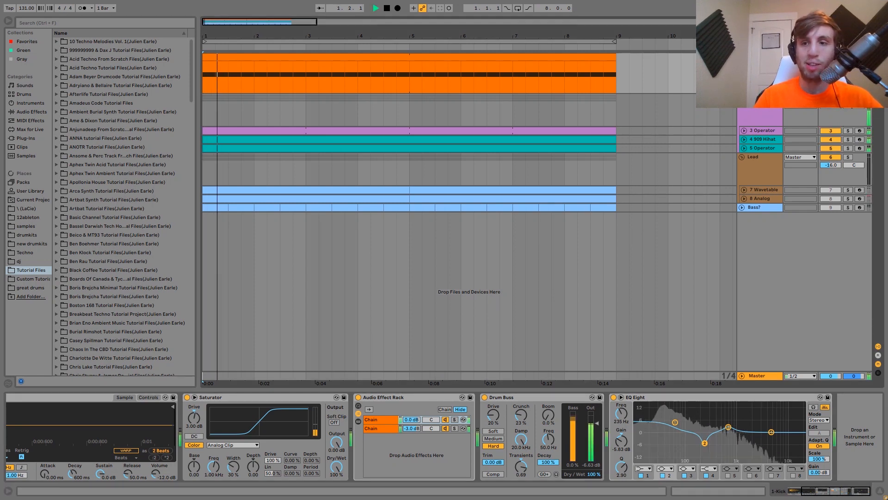
- Select the Hihats group to view its effects, and audition the soloed 3 Operator track with its devices shown
left_click(759, 111)
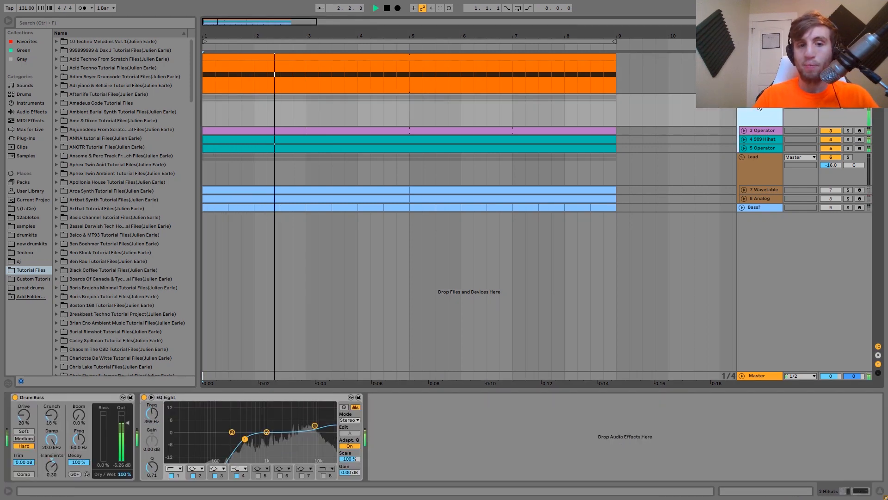
key("space")
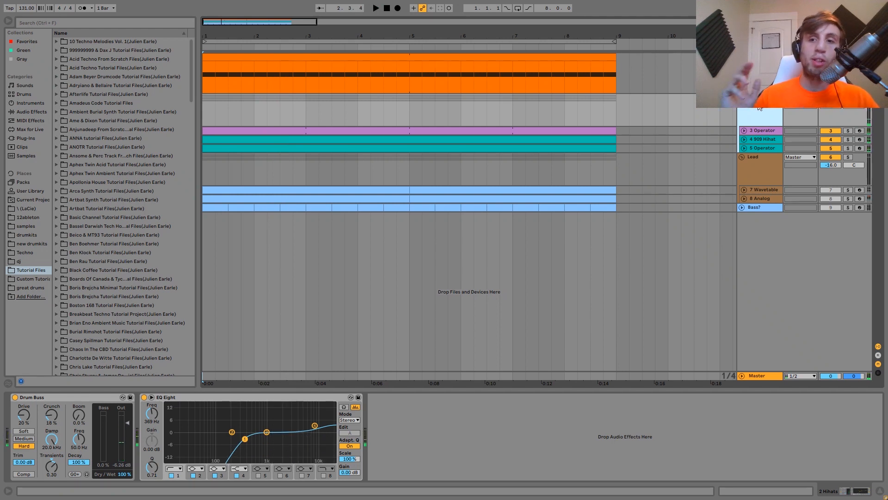
left_click(849, 132)
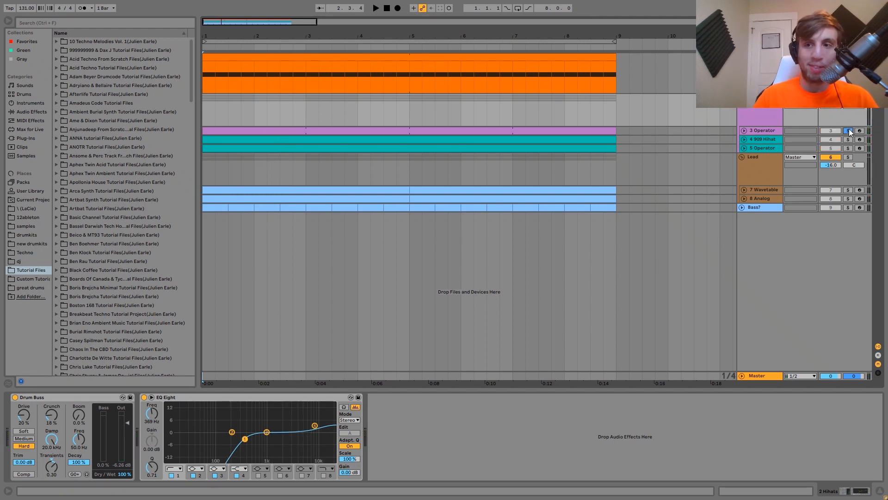
key("space")
left_click(769, 130)
key("space")
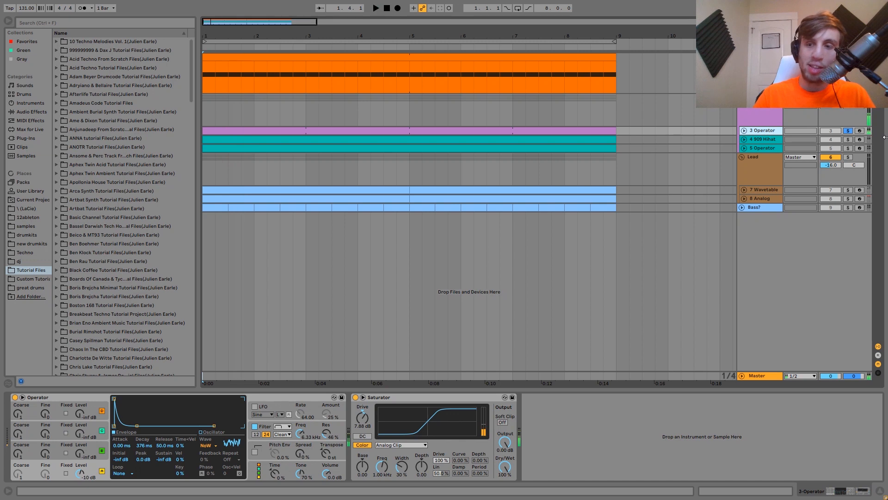
- Solo the 4 909 Hihat and 5 Operator tracks together and audition them
left_click(847, 140)
left_click(848, 148, "ctrl")
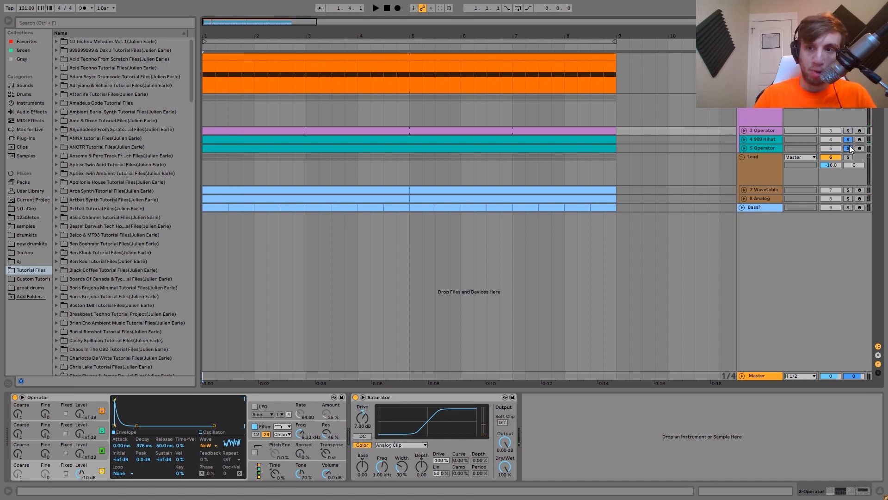
key("space")
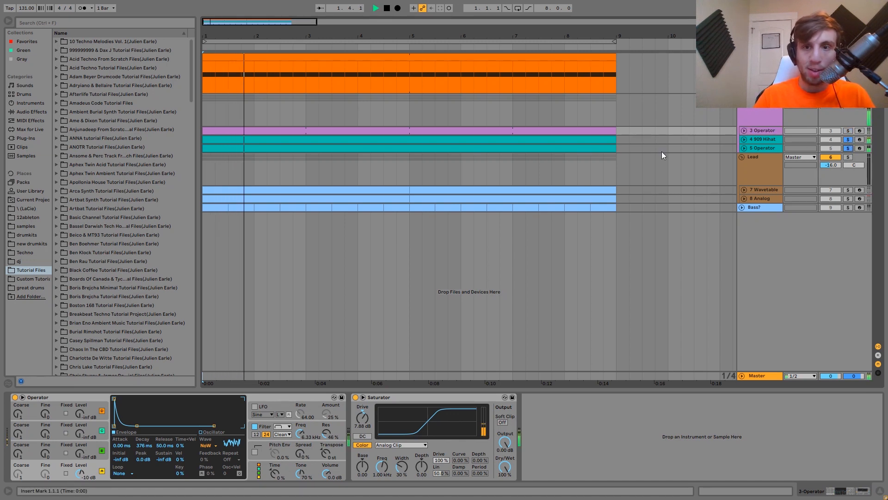
key("space")
- Solo and unfold the 3 Operator track, open its MIDI clip, and audition the hi-hat note pattern
left_click(764, 131)
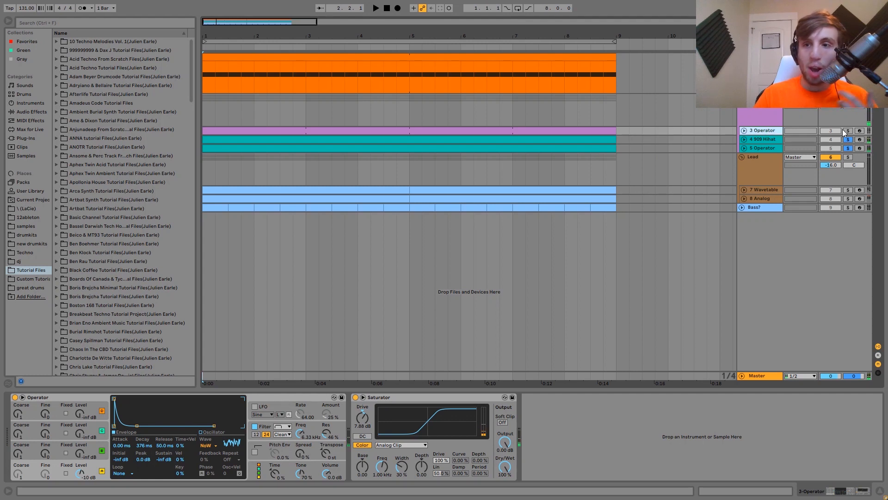
left_click(848, 130)
left_click(744, 130)
double_click(487, 148)
key("space")
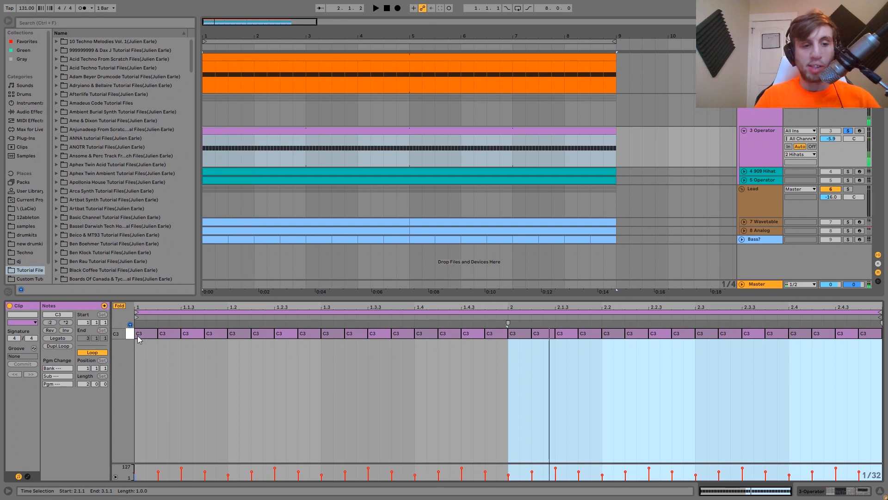
key("space")
- Show the 3 Operator track's devices and examine Operator's filter section while auditioning the hi-hat
double_click(764, 146)
key("space")
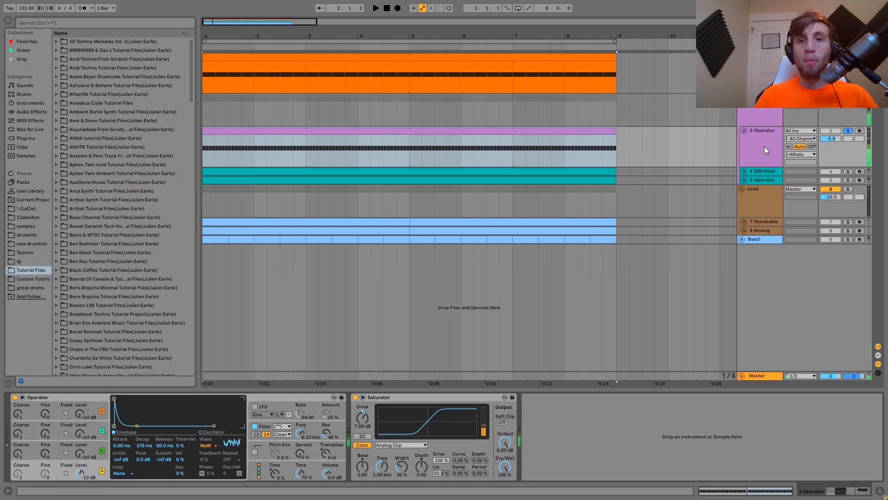
left_click(265, 423)
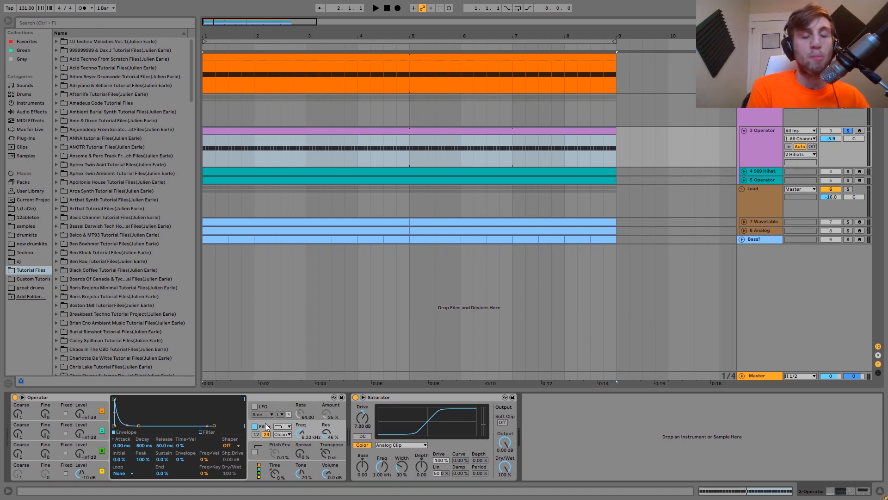
key("space")
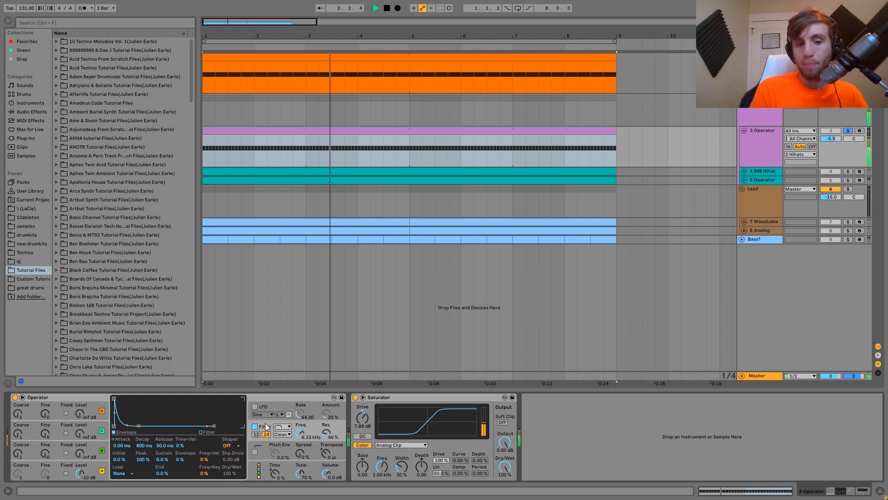
key("space")
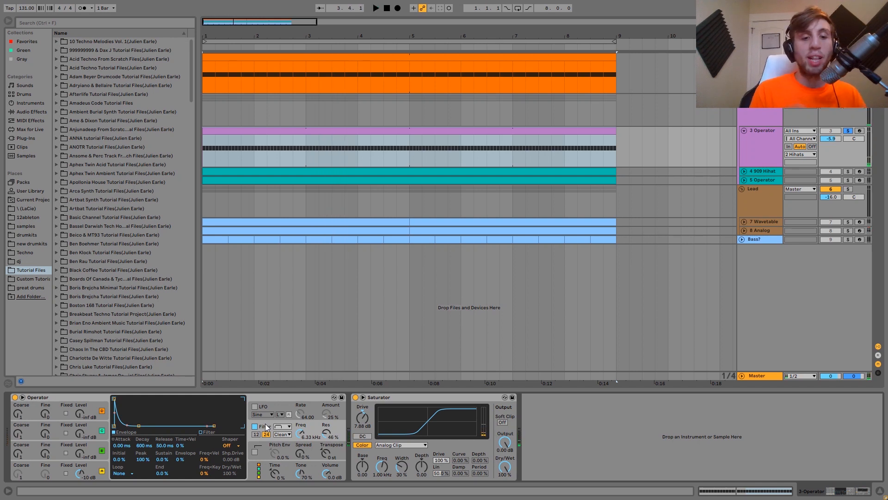
key("space")
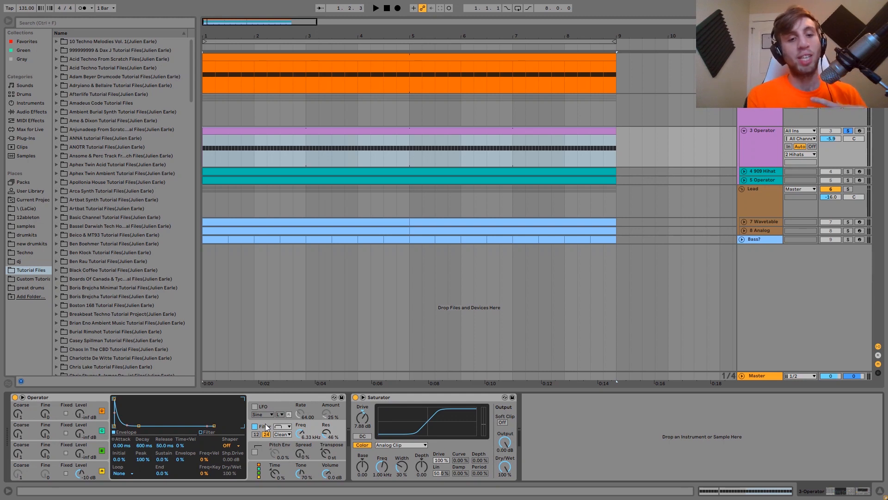
key("space")
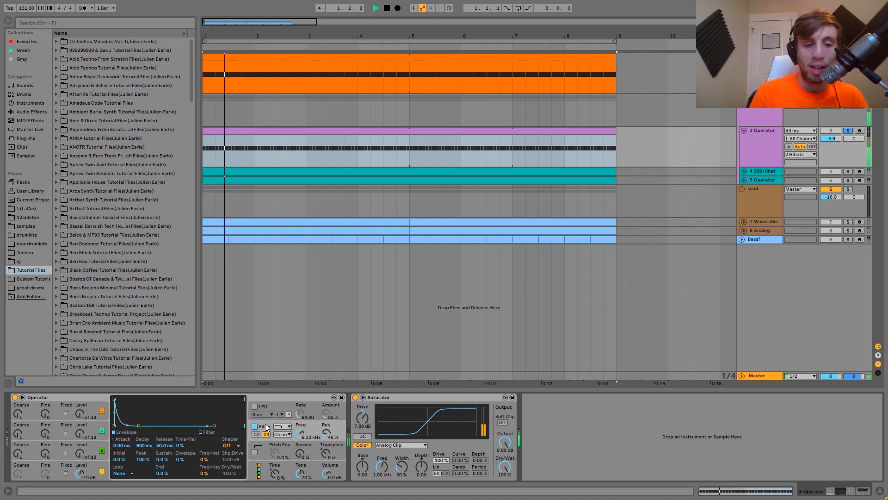
key("space")
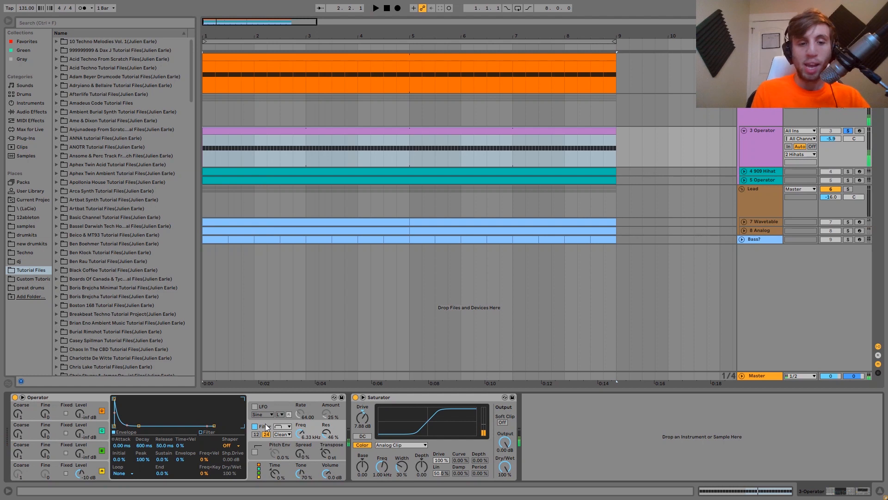
- Compare the 3 Operator hi-hat with its Saturator bypassed and switched back on during playback
left_click(401, 396)
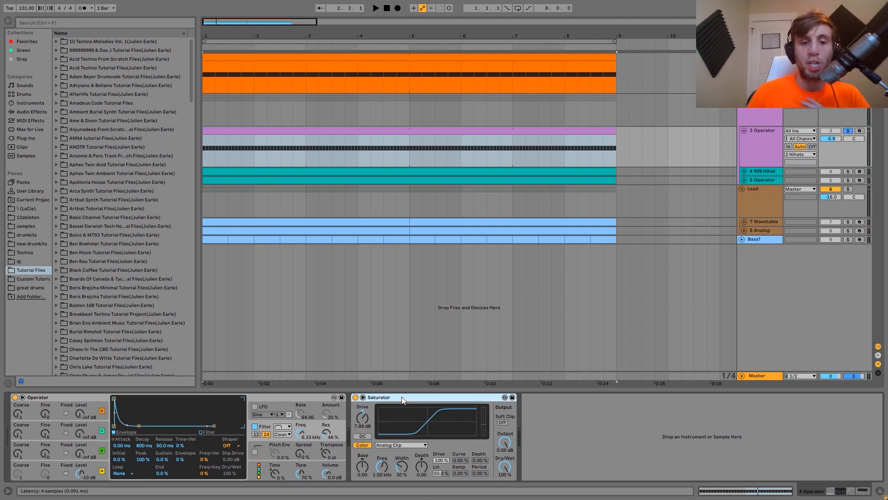
left_click(355, 398)
key("space")
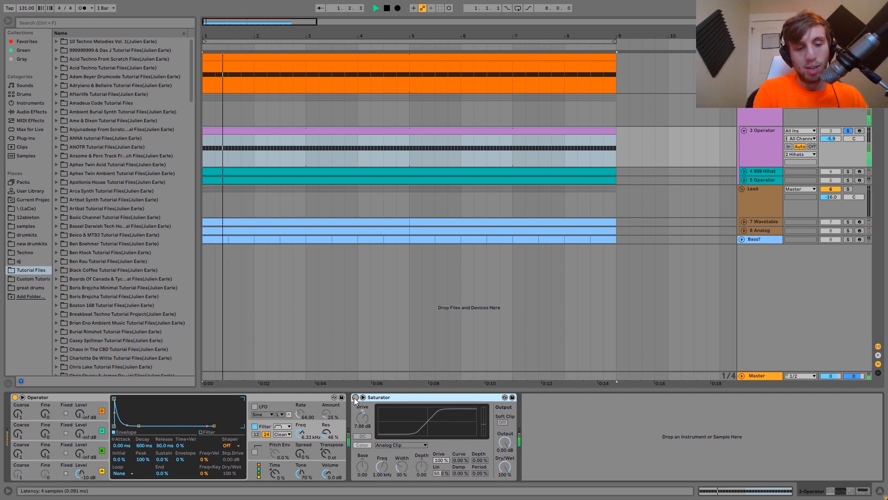
left_click(355, 397)
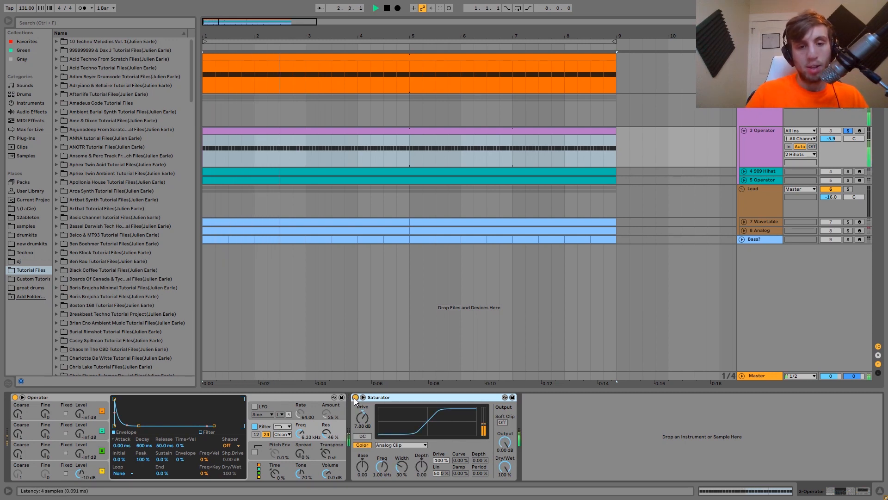
key("space")
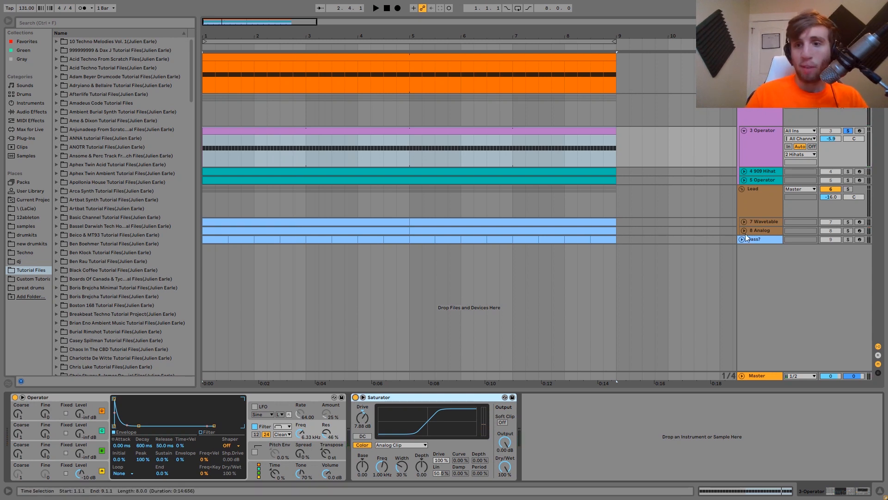
- Solo the 4 909 Hihat and 5 Operator tracks for playback, and unsolo 5 Operator to hear the 909 hi-hat alone
left_click(849, 171)
left_click(848, 180, "ctrl")
key("space")
left_click(849, 180)
key("space")
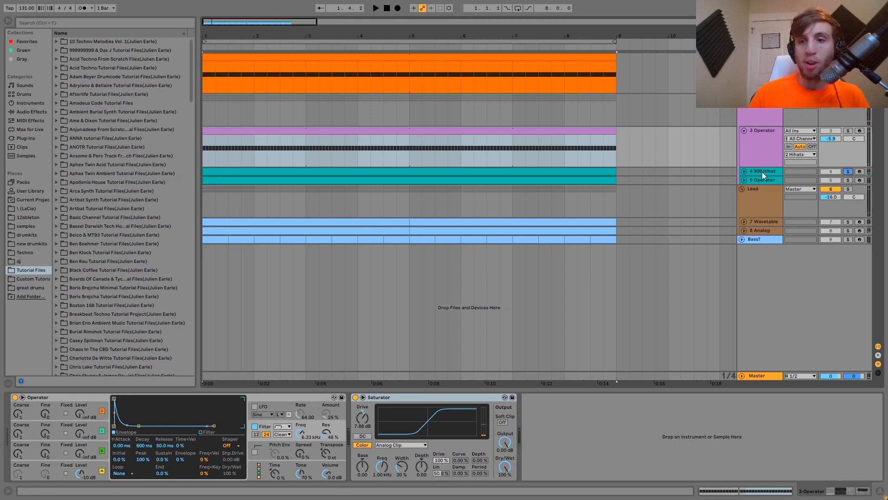
- Unfold and audition the 4 909 Hihat track, and reveal its 909 Hihat sample in the browser
left_click(763, 172)
key("Right")
key("space")
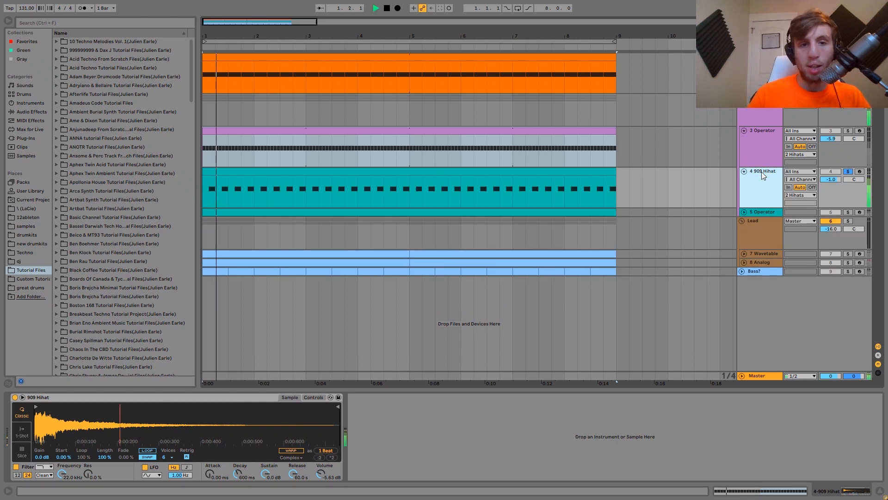
key("space")
right_click(247, 425)
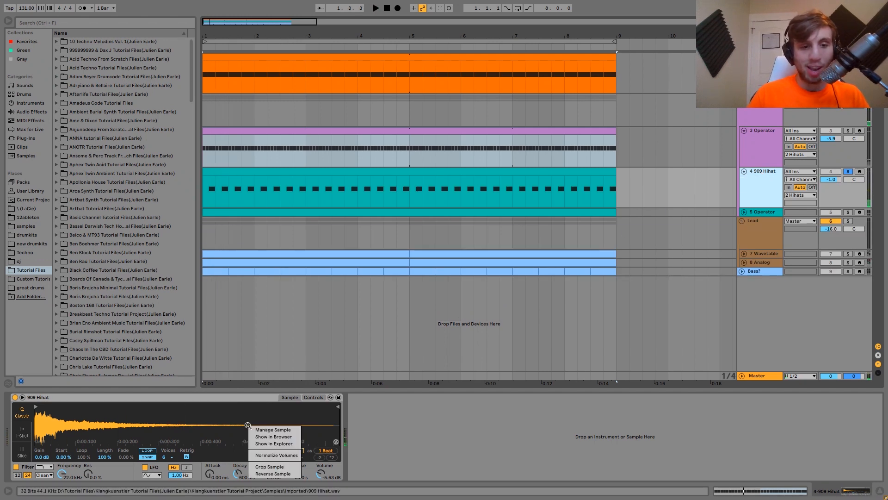
left_click(288, 437)
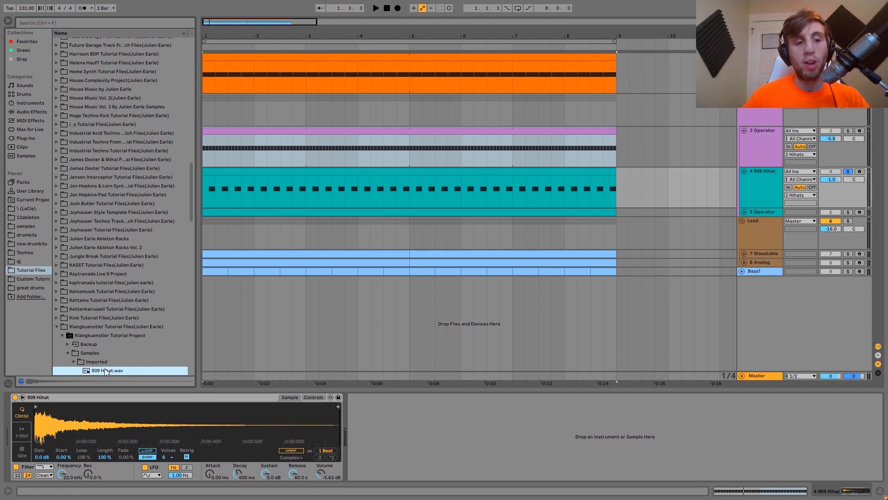
- Show the playback controls of the 909 Hihat sampler and audition the soloed hi-hat with its envelope and transpose settings
left_click(314, 397)
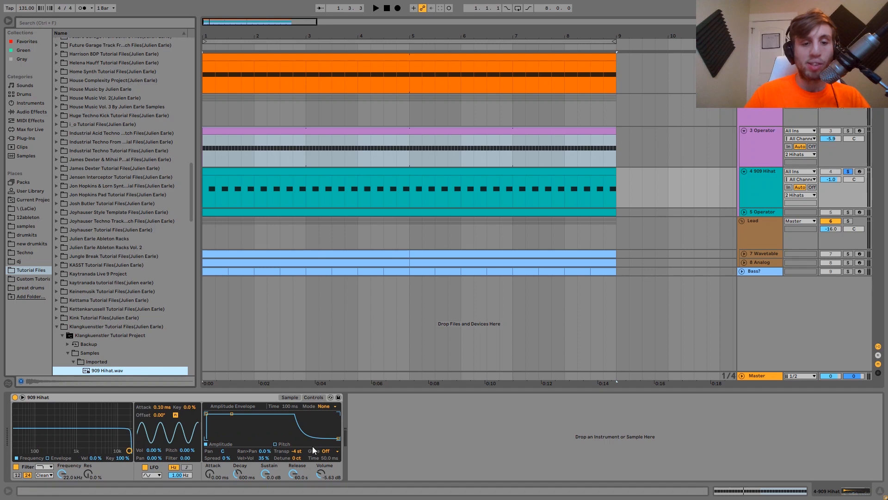
key("space")
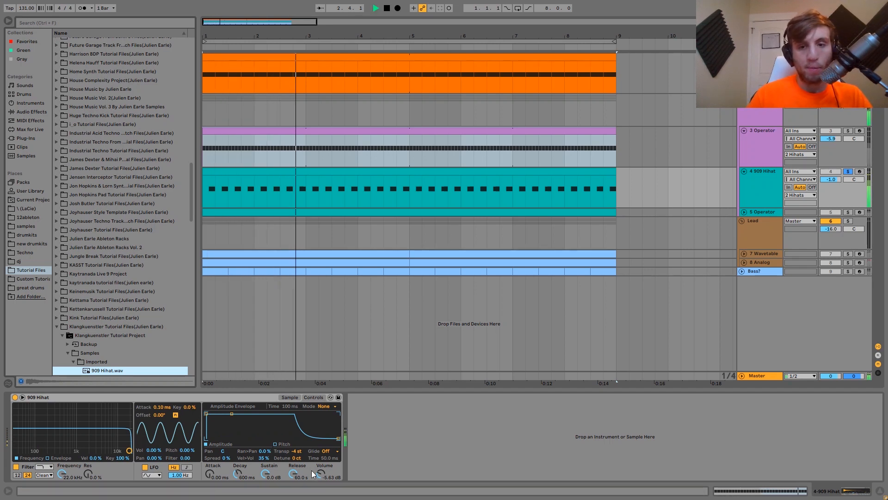
key("space")
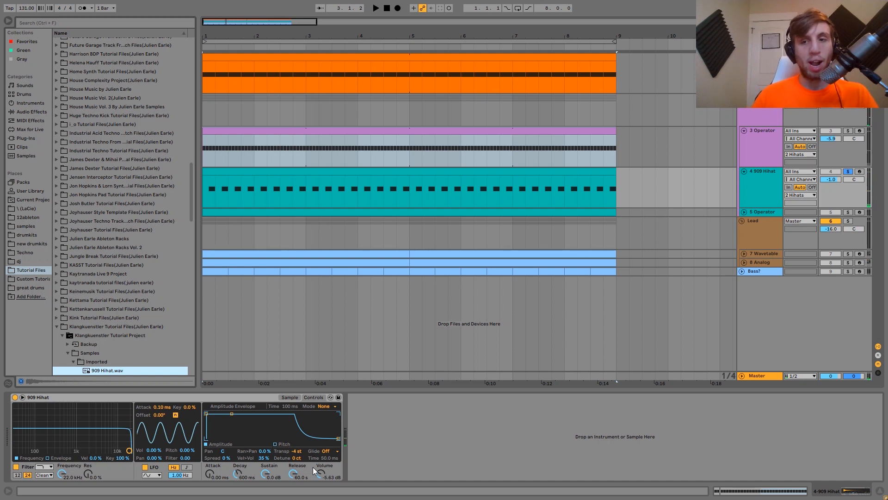
key("space")
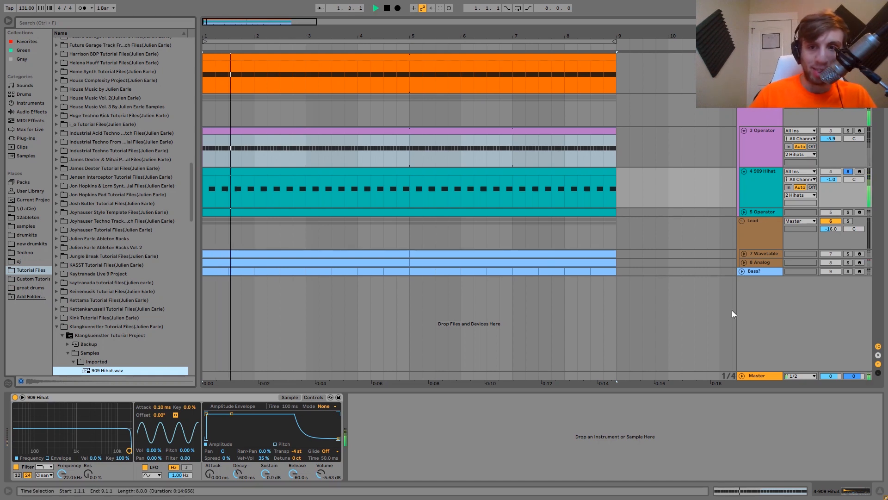
key("space")
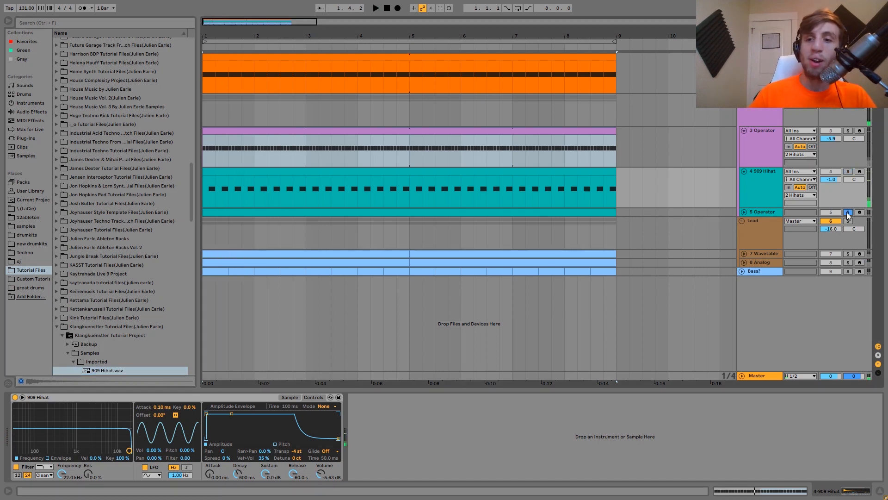
- Solo and unfold the 5 Operator track to show its Operator device, and audition its hi-hat
left_click(762, 212)
key("u")
key("space")
key("space")
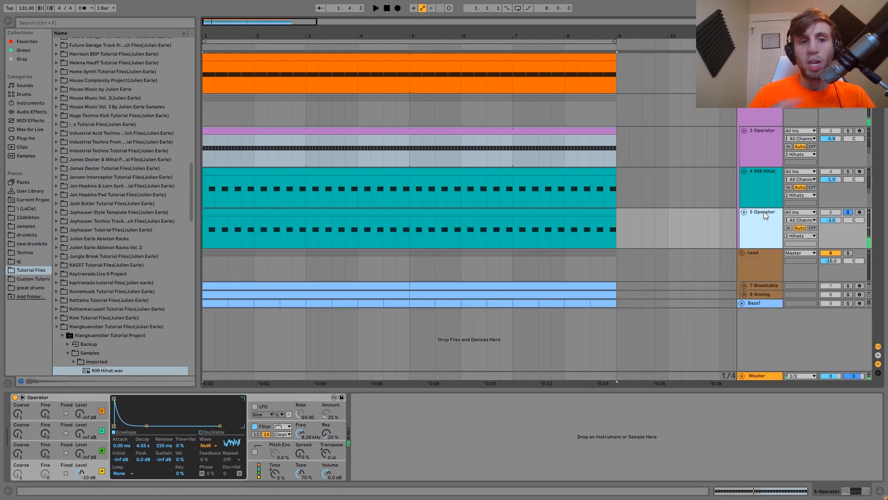
key("space")
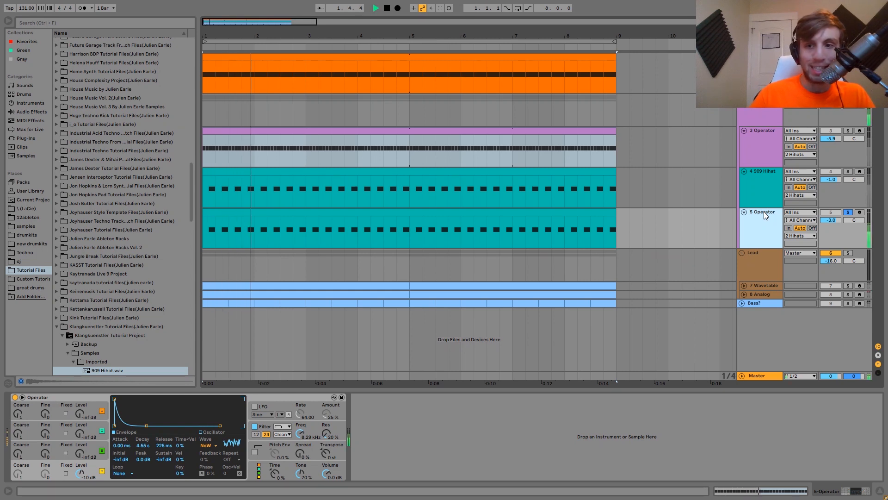
key("space")
- Examine the noise oscillator and filter settings of Operator on the 5 Operator track while auditioning the hi-hat
left_click(848, 213)
left_click(99, 465)
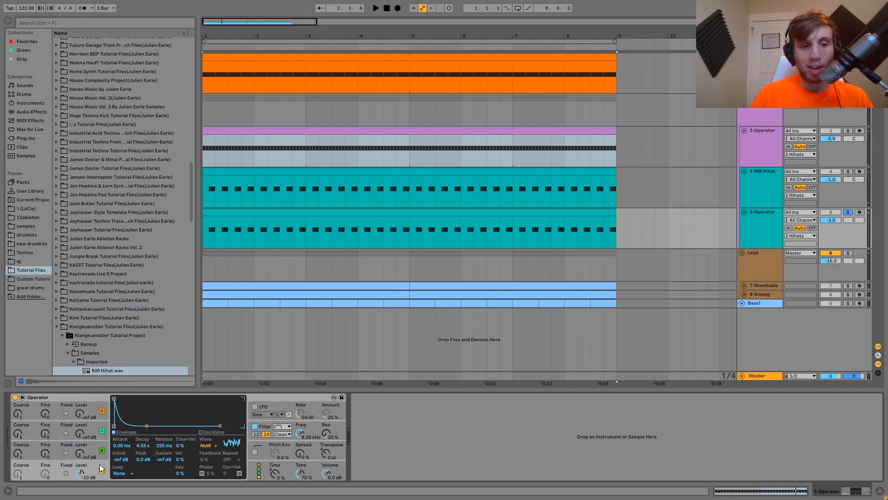
left_click(261, 427)
key("space")
key("space")
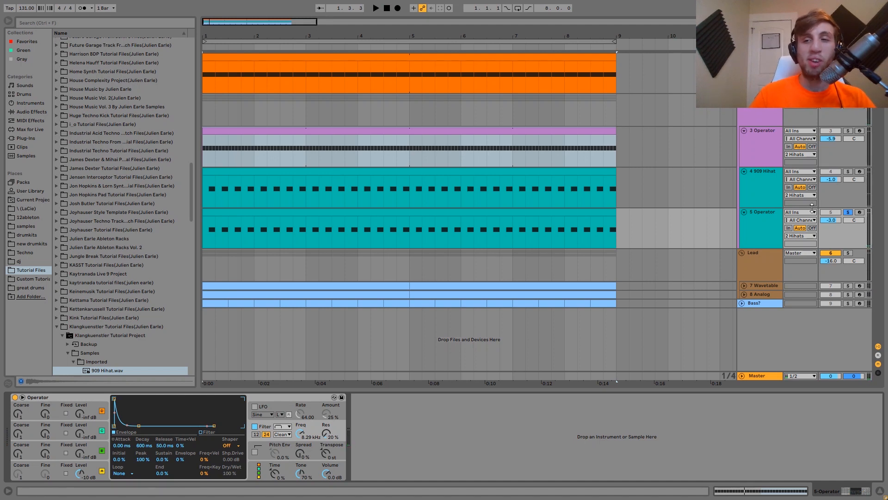
- Solo the 4 909 Hihat track during playback, and unsolo it to hear the whole arrangement
left_click(848, 171)
key("space")
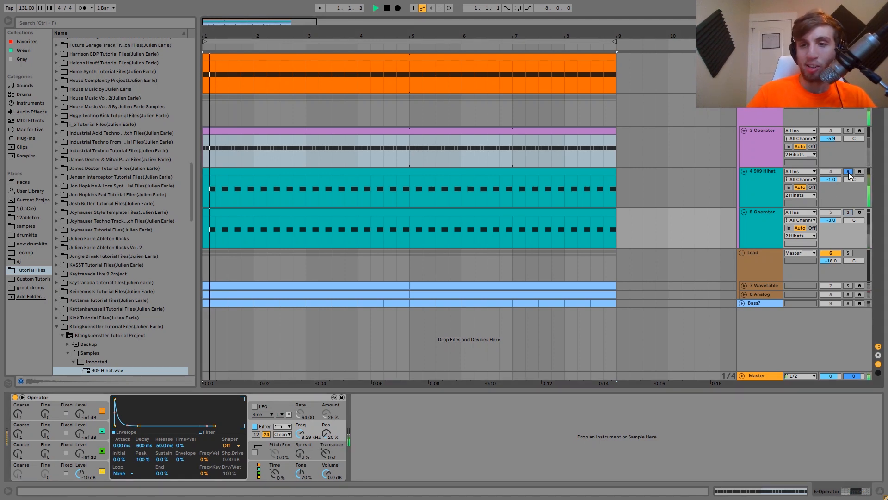
left_click(849, 172)
- Compare the full arrangement with the 5 Operator track muted and unmuted
left_click(838, 213)
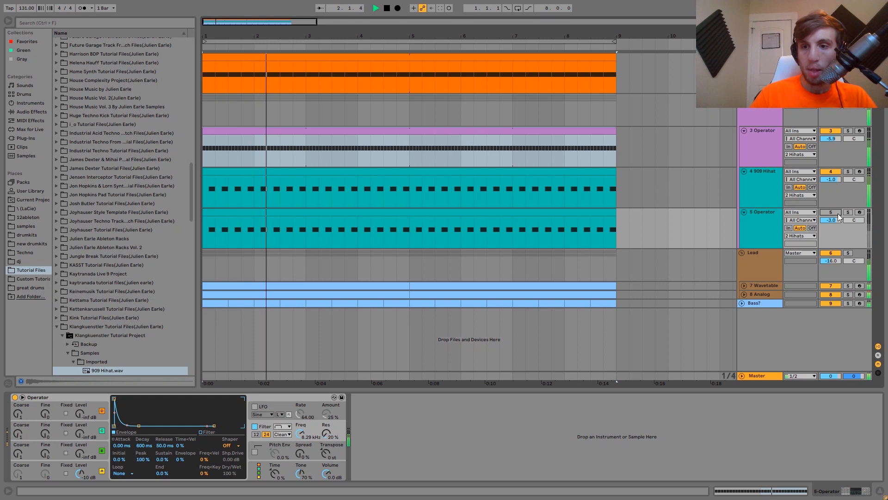
key("space")
left_click(838, 214)
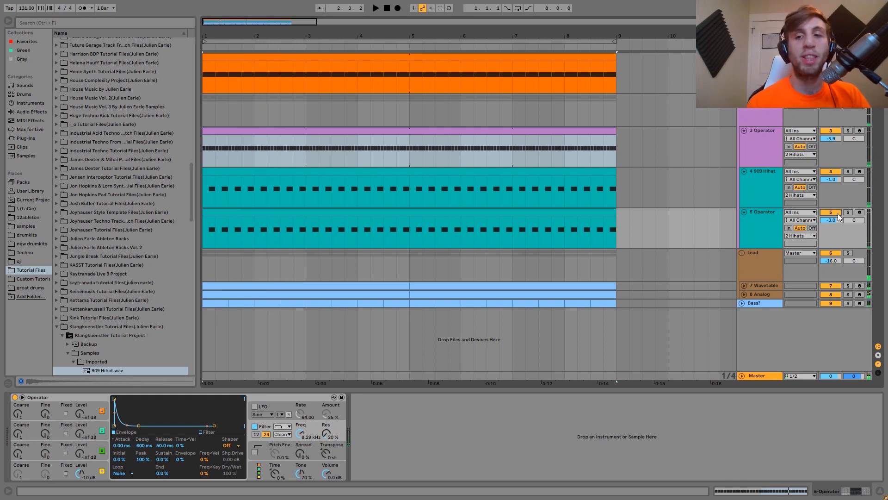
left_click(760, 237)
key("space")
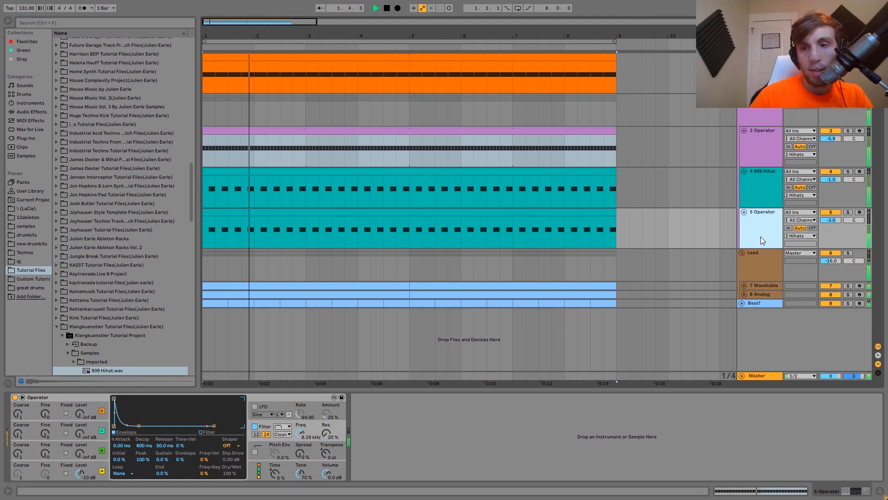
key("space")
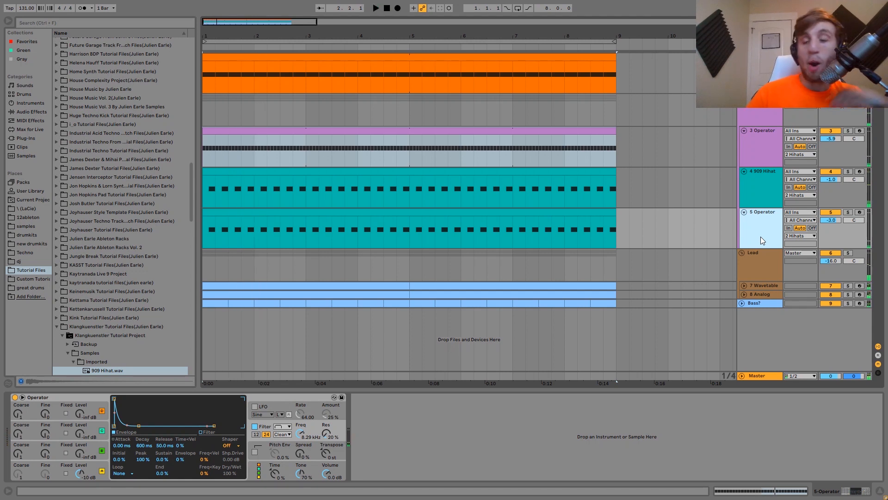
- Show the 2 Hihats group's effects, bypass EQ Eight and Drum Buss for playback, and compare with Drum Buss switched back on
left_click(766, 108)
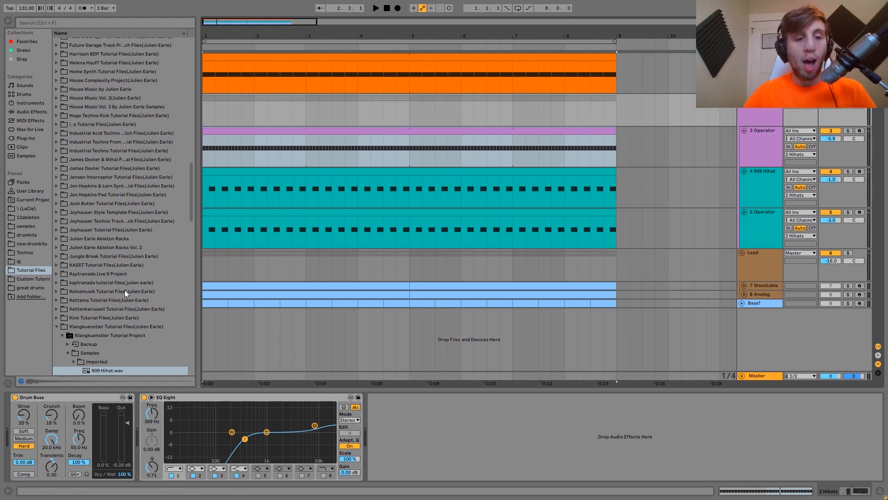
left_click(144, 396)
left_click(15, 396)
key("space")
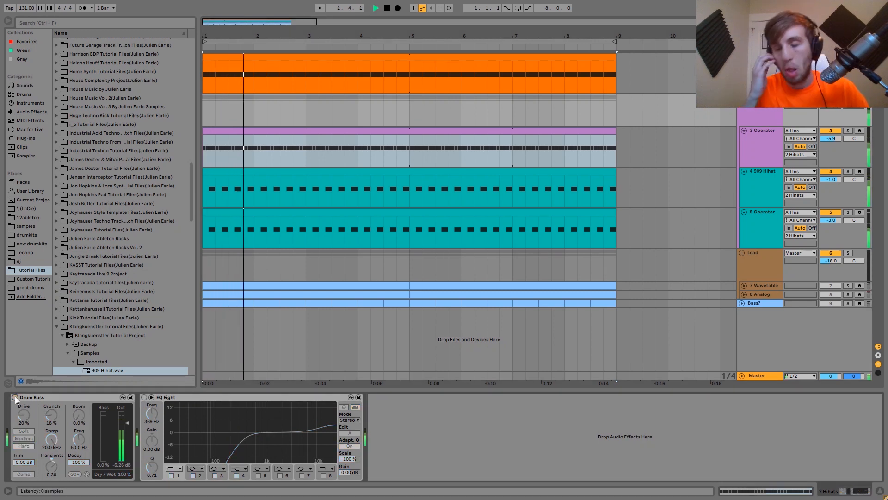
left_click(15, 396)
key("space")
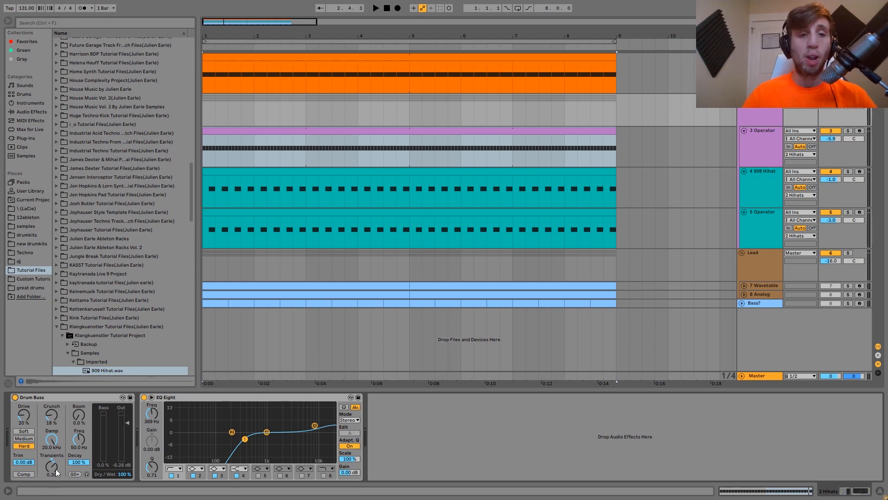
- Audition the hi-hat group with both Drum Buss and EQ Eight active
key("space")
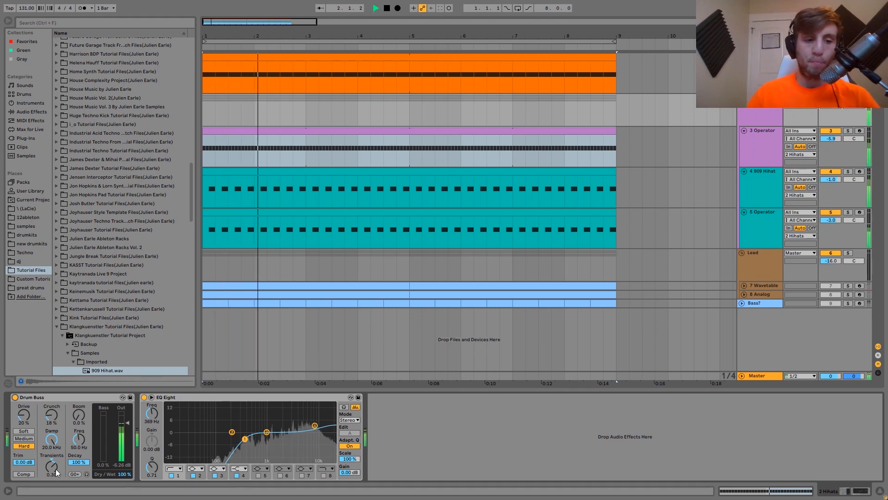
key("space")
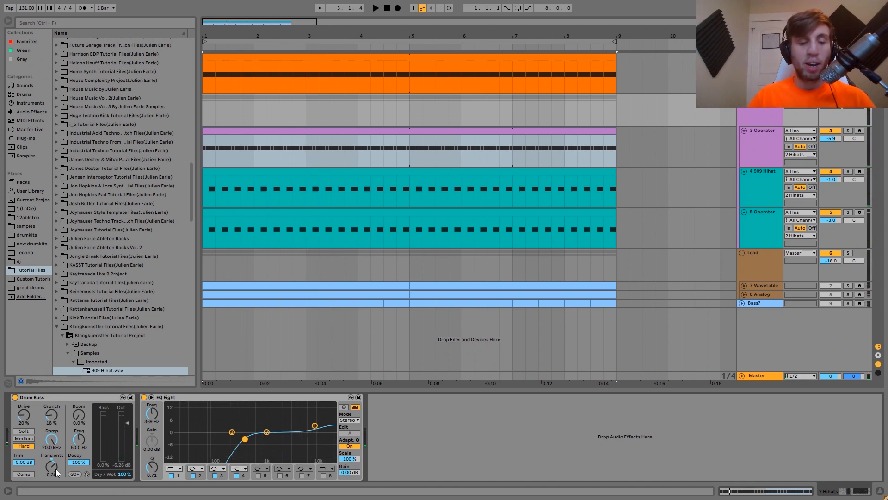
key("space")
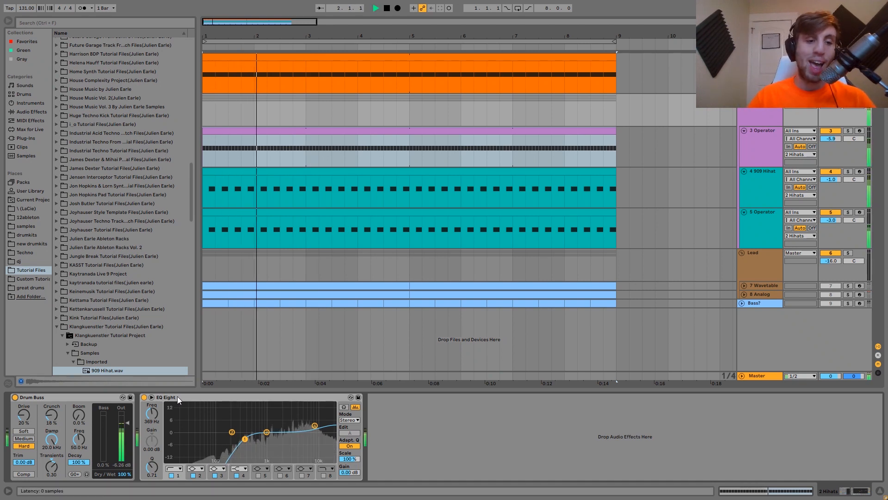
key("space")
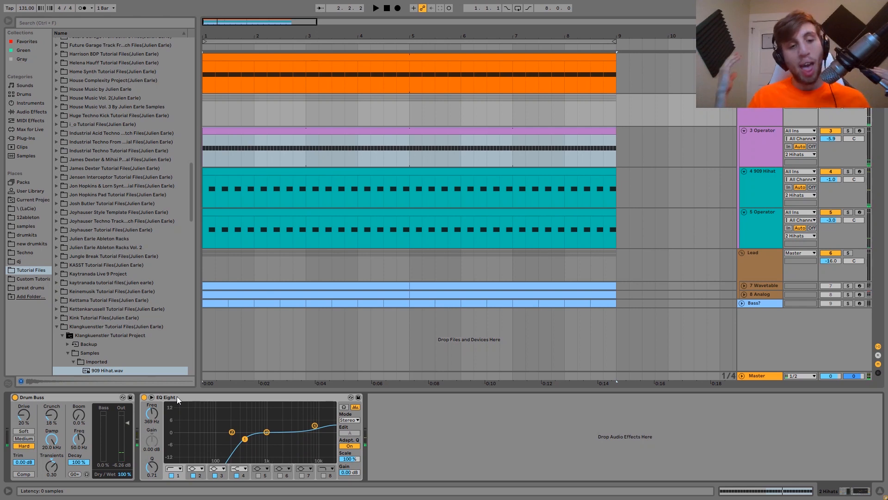
- Compare the hi-hat group with its EQ Eight bypassed and switched back on during playback
left_click(177, 396)
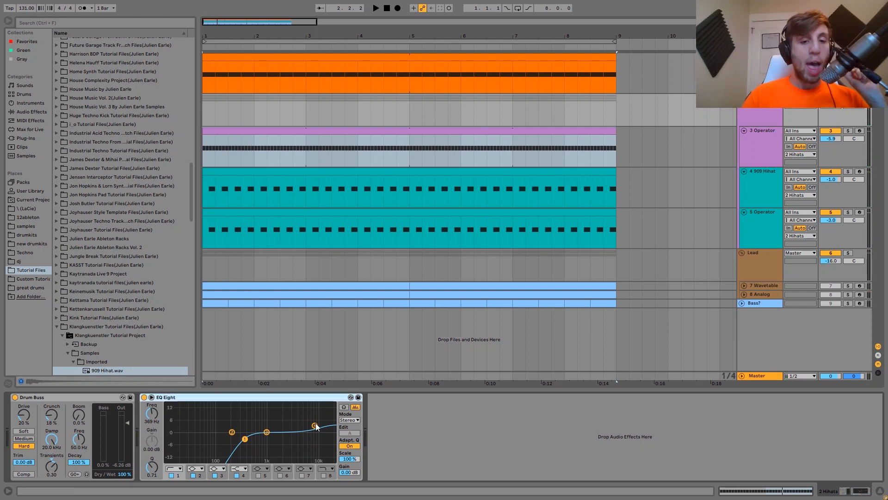
key("space")
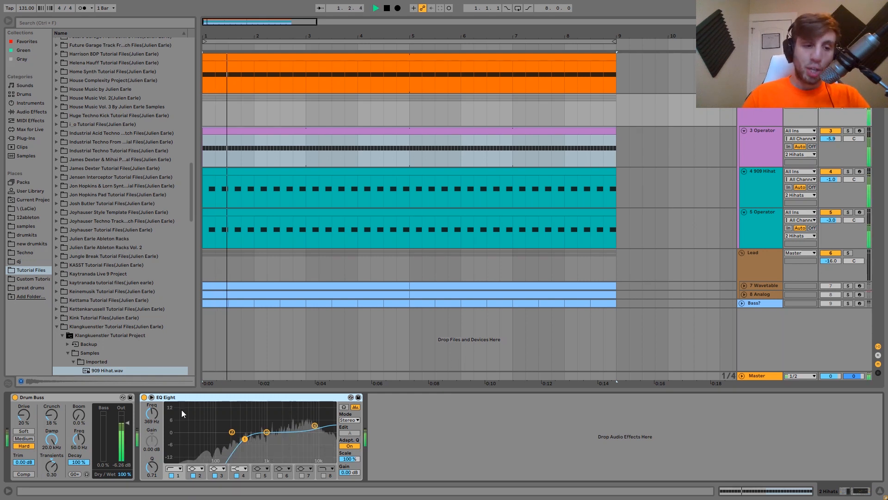
left_click(144, 397)
left_click(144, 397)
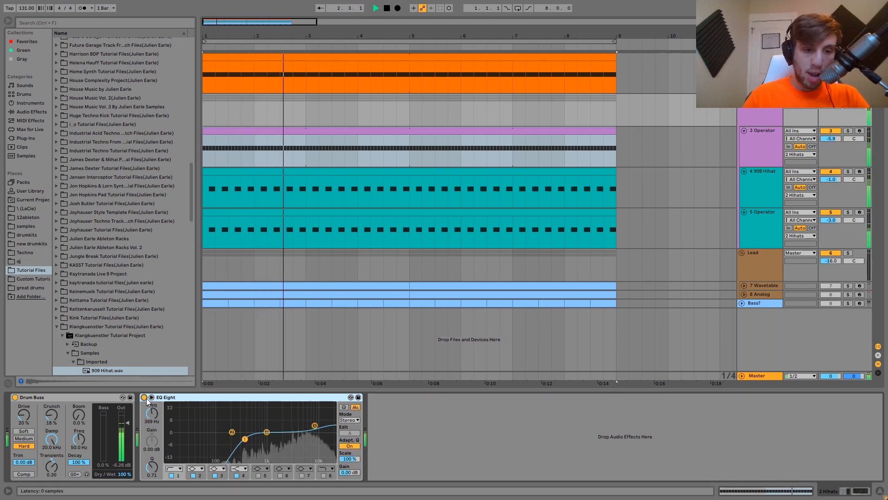
key("space")
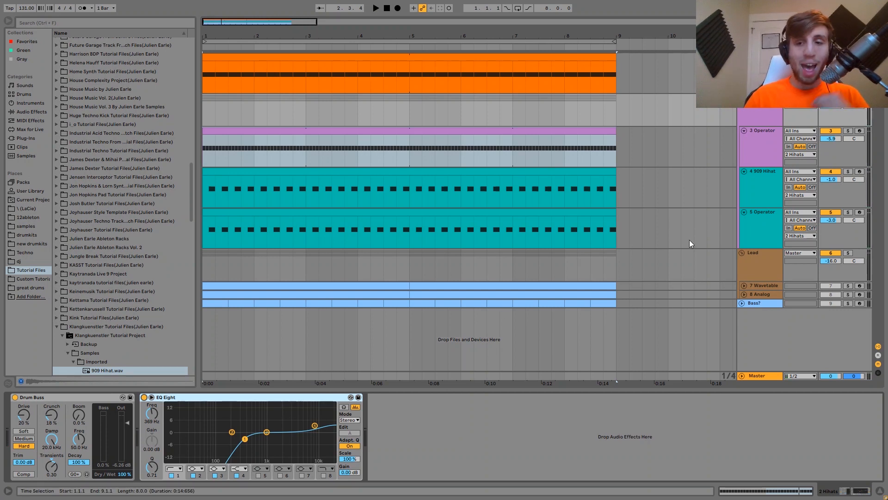
- Solo and audition the Lead group, and unfold its 7 Wavetable and 8 Analog tracks
left_click(751, 271)
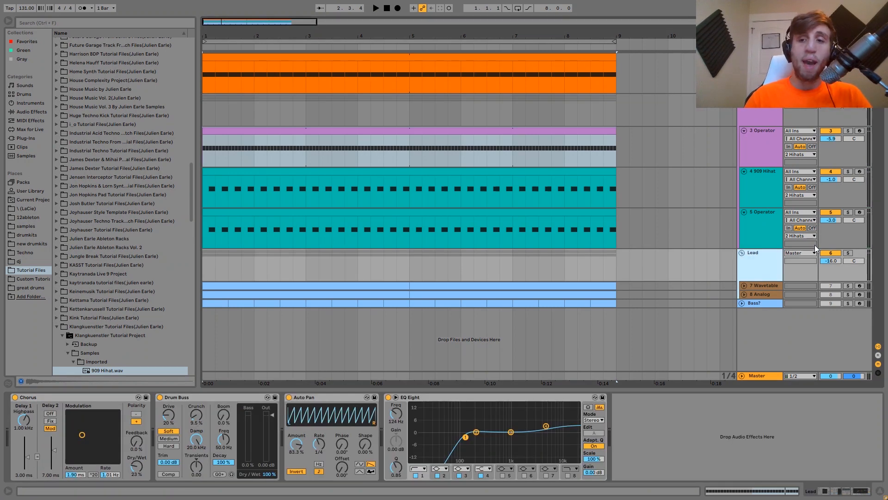
left_click(848, 253)
key("space")
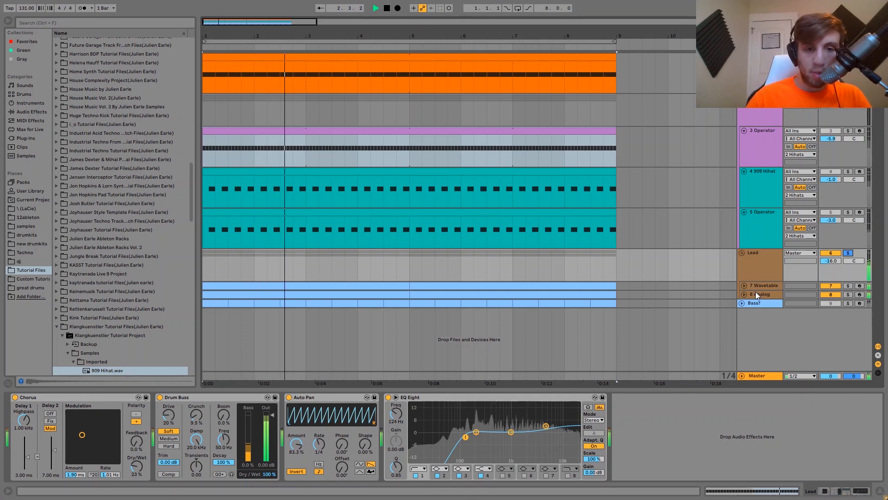
left_click(744, 294)
left_click(744, 286)
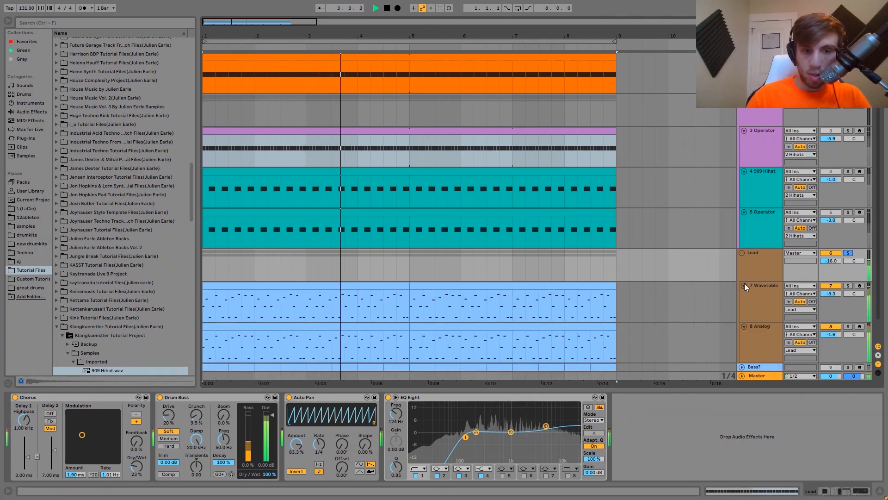
scroll(745, 283, "down", 1)
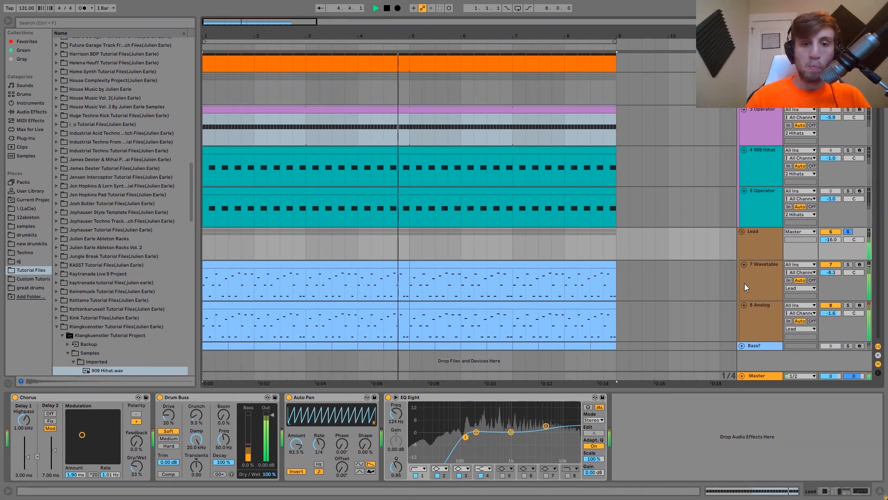
key("space")
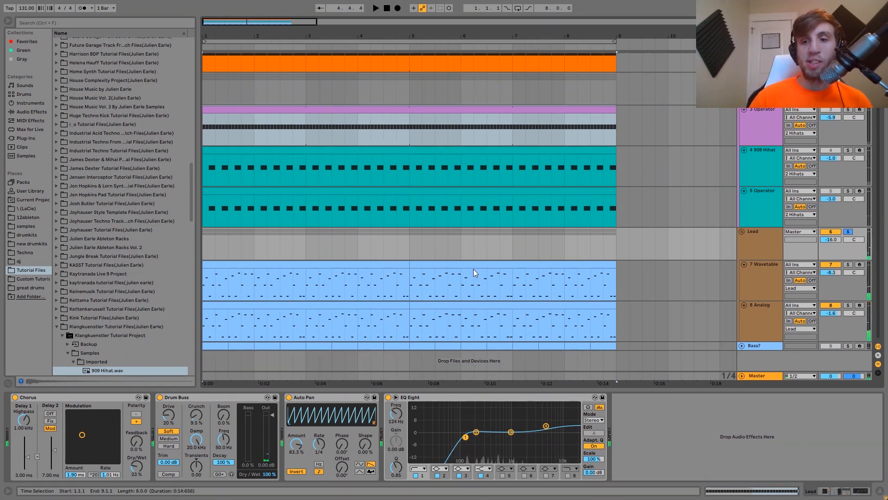
- Solo the 8 Analog track and open its first MIDI clip to show the note pattern
left_click(370, 305)
left_click(848, 305)
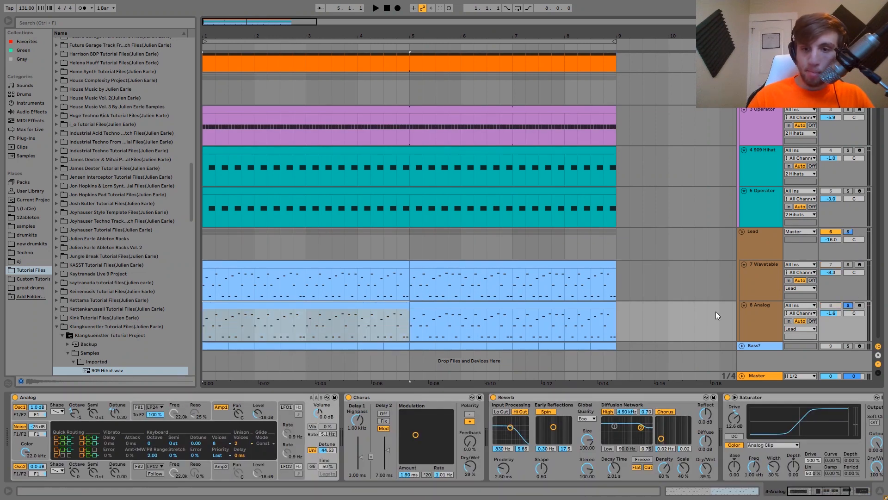
left_click(396, 302)
double_click(396, 303)
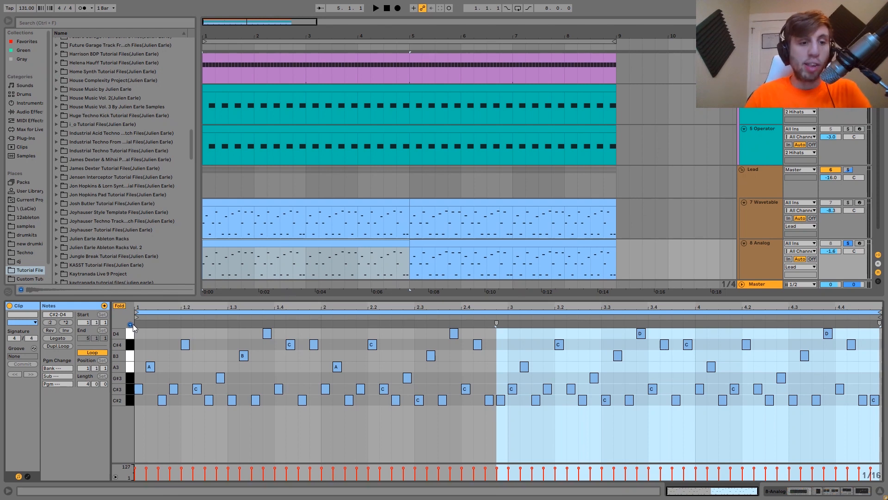
- Audition the pitches used in the 8 Analog clip, from C#2 up to D4, and play the pattern
left_click(130, 400)
left_click(131, 392)
left_click(132, 345)
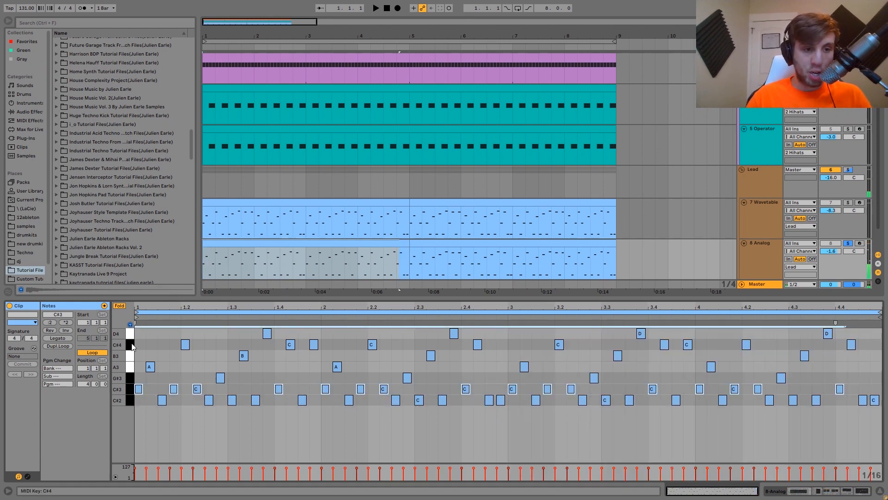
left_click(131, 381)
left_click(130, 367)
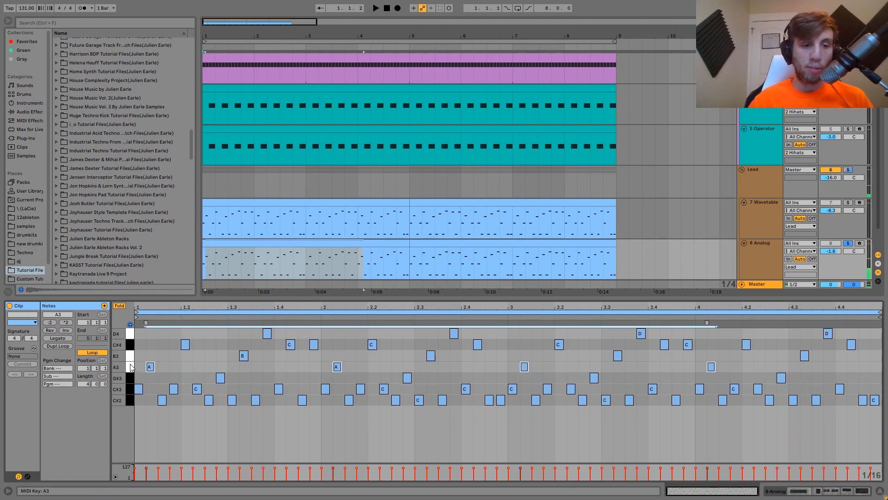
left_click(131, 357)
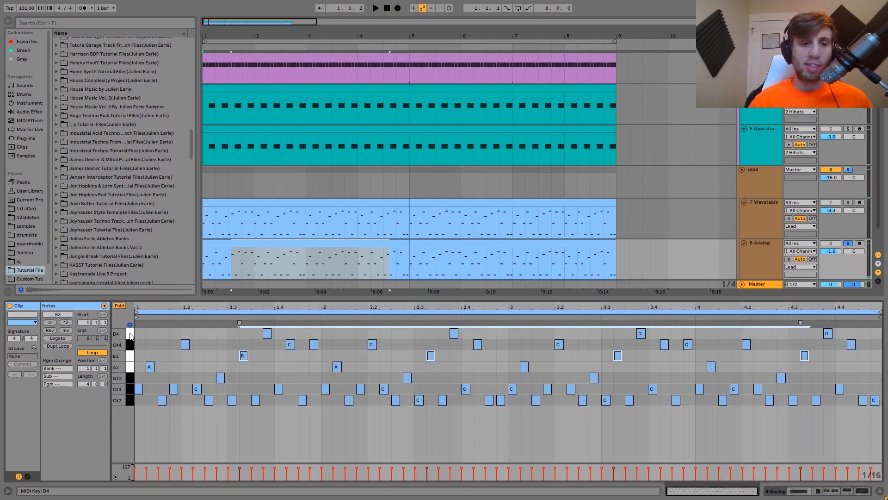
left_click(131, 334)
key("space")
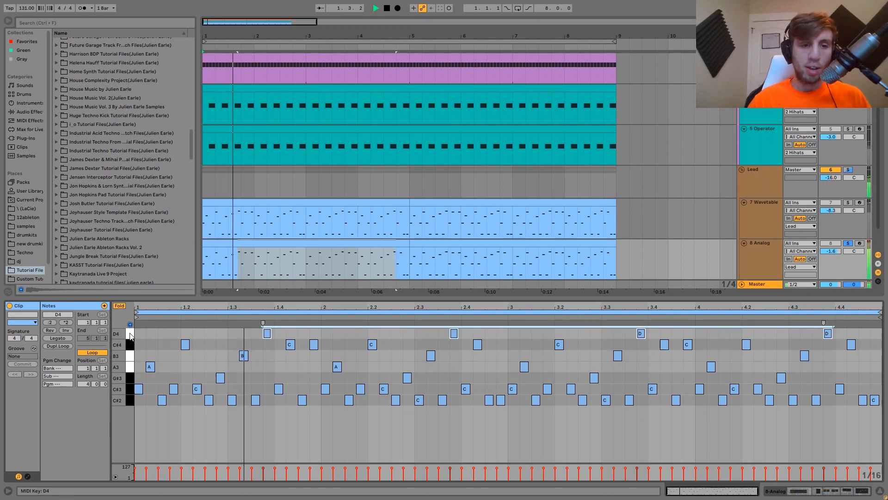
key("space")
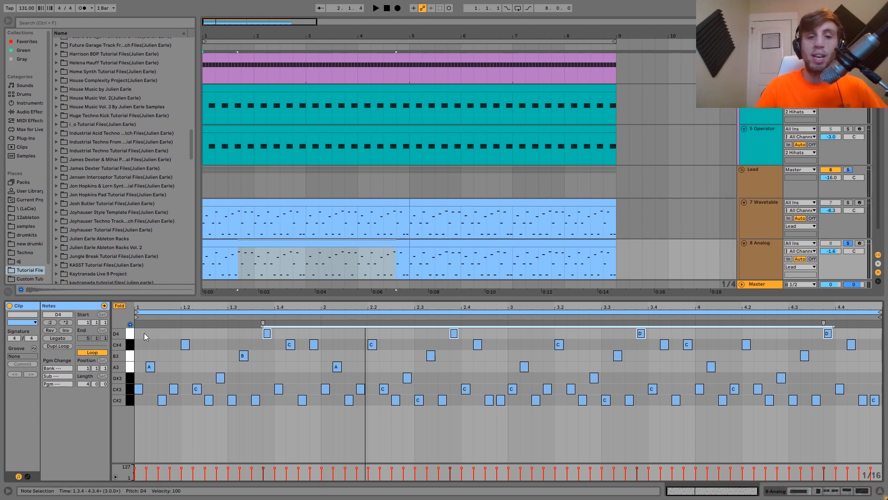
- Unfold the clip's note display to the full keyboard range and play the pattern back
left_click(120, 305)
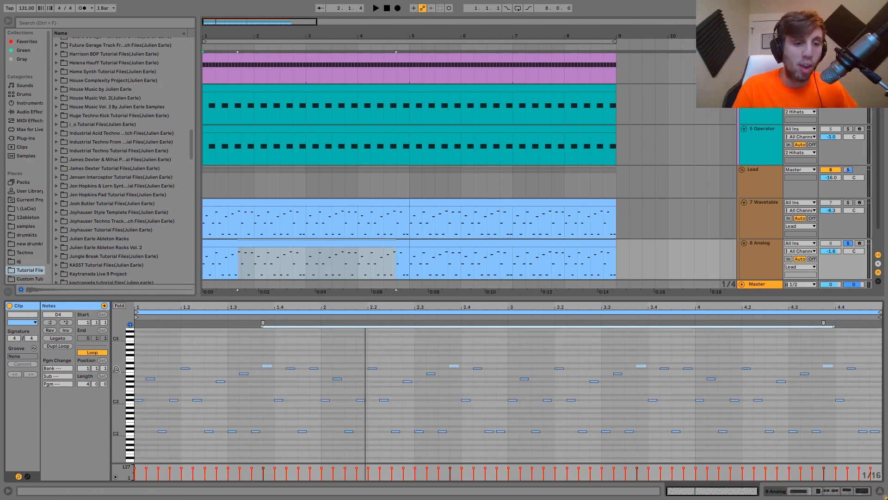
left_click_drag(120, 369, 119, 369)
key("space")
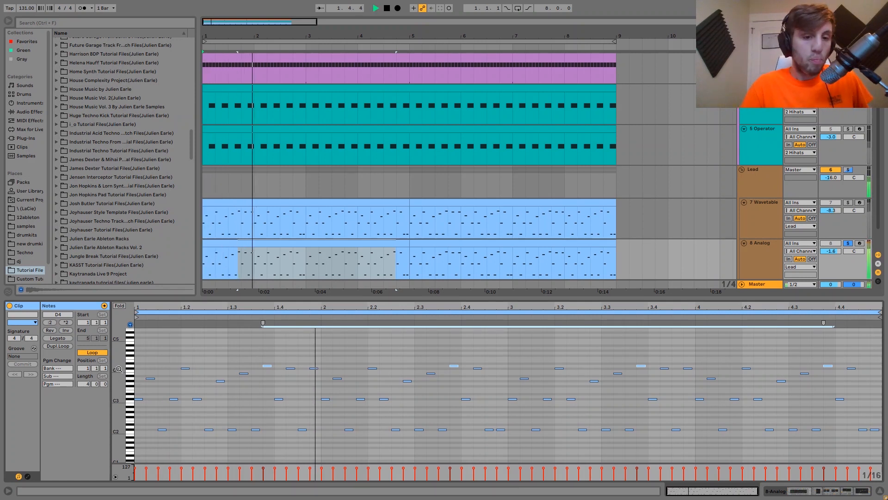
key("space")
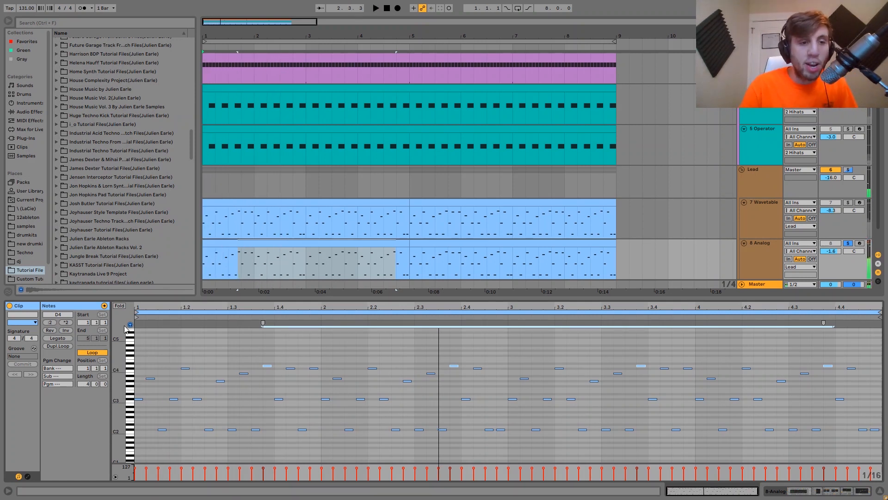
- Fold the note display to the used pitches and delete all notes from the first 8 Analog clip
left_click(120, 306)
left_click(160, 334)
key("ctrl+a")
key("Delete")
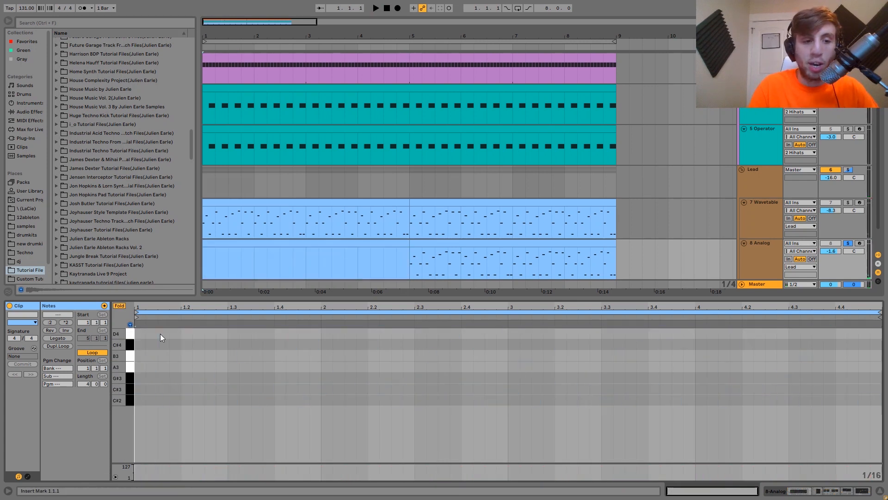
- Add an ascending run of eighth notes C#2, C#3, G#3, A3, B3, C#4 and D4 in bar 1 and audition it
double_click(137, 402)
key("ctrl+d")
key("shift+Up")
key("ctrl+d")
key("Up")
key("Up")
key("Up")
key("Up")
key("Up")
key("Up")
key("Up")
key("ctrl+d")
key("Up")
key("ctrl+d")
key("Right")
key("Right")
key("Up")
key("Up")
key("ctrl+d")
key("Up")
key("Up")
key("ctrl+d")
key("Up")
key("space")
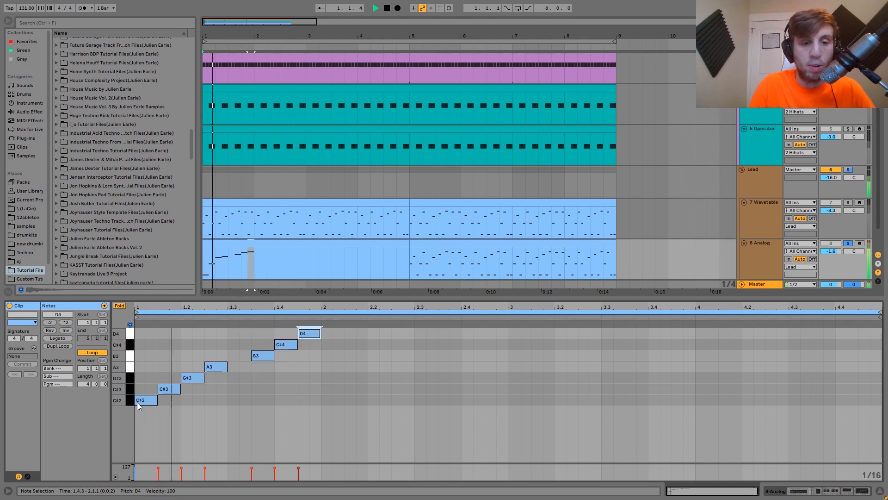
key("space")
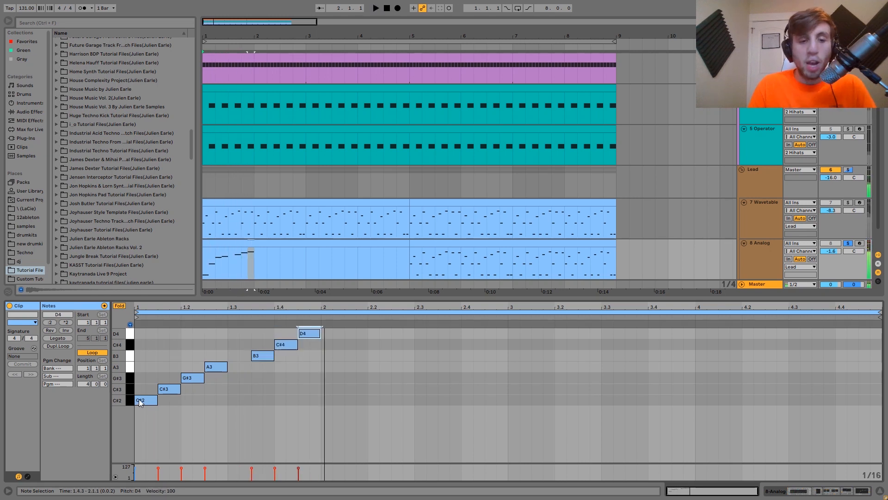
- Undo the whole ascending run of notes in the first 8 Analog clip
key("ctrl+z")
key("ctrl+z")
key("ctrl+z")
key("ctrl+z")
key("ctrl+z")
key("ctrl+z")
key("ctrl+z")
key("ctrl+z")
key("ctrl+z")
key("ctrl+z")
key("ctrl+z")
- Unfold the note display, fill the clip's first two bars with sixteenth notes on C#2, and shorten them all slightly
left_click(120, 306)
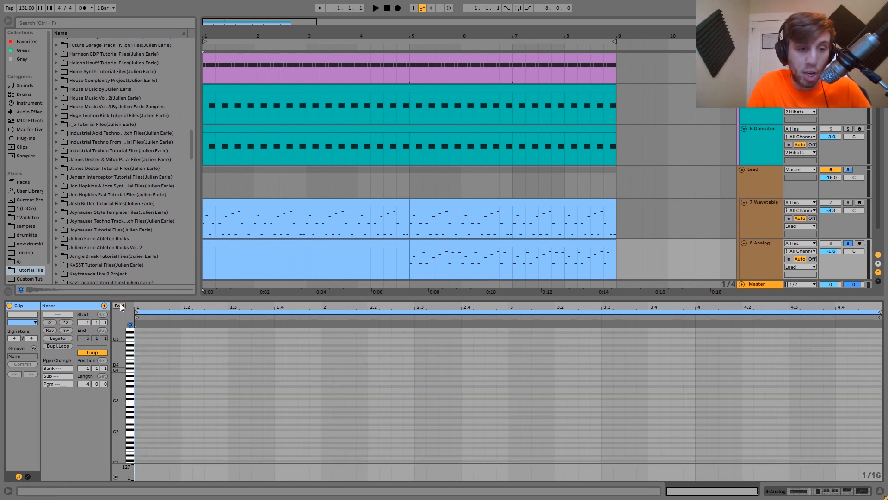
double_click(137, 397)
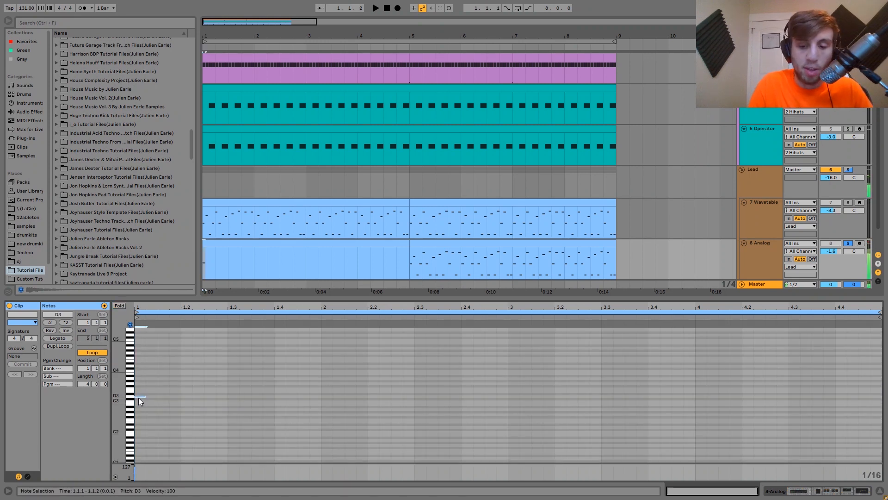
key("ctrl+d")
key("ctrl+d")
key("ctrl+d")
key("ctrl+a")
key("ctrl+d")
key("ctrl+d")
key("ctrl+d")
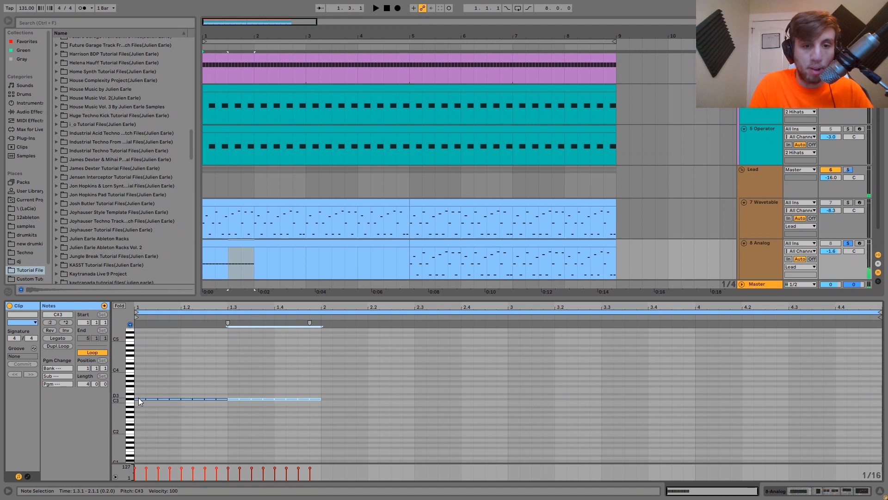
key("ctrl+a")
key("shift+Down")
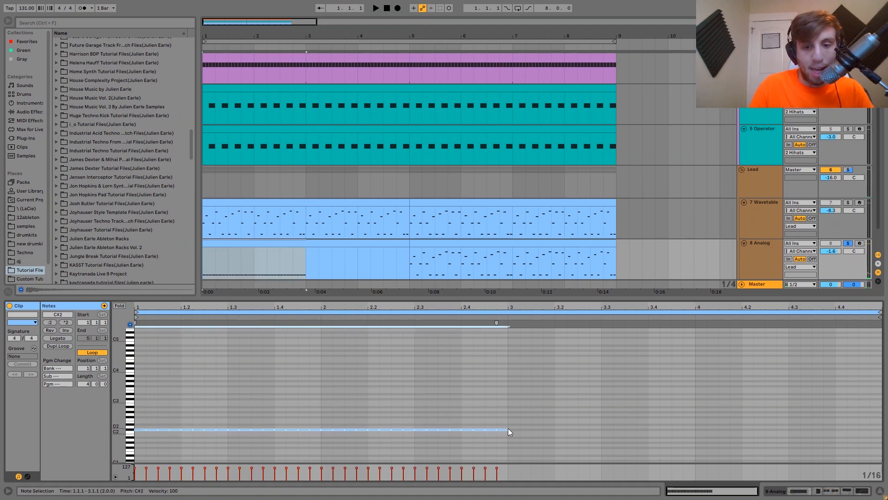
left_click_drag(509, 428, 504, 429)
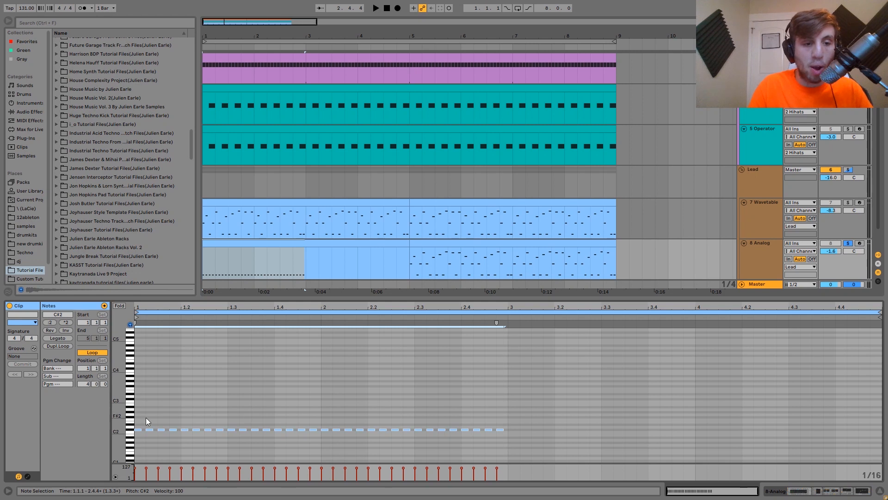
- Raise the note at 1.1.2 to C#3 and the note at 1.1.4 to G#3
left_click(149, 429)
key("shift+Up")
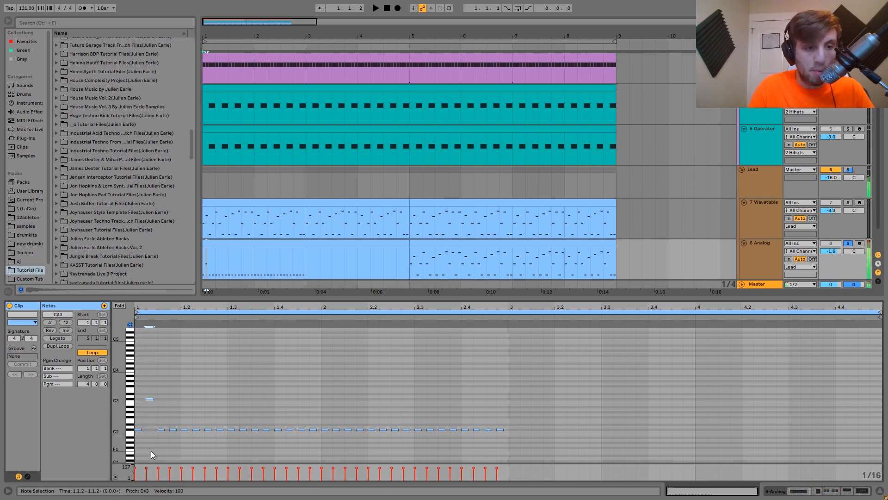
left_click(173, 429)
key("shift+Up")
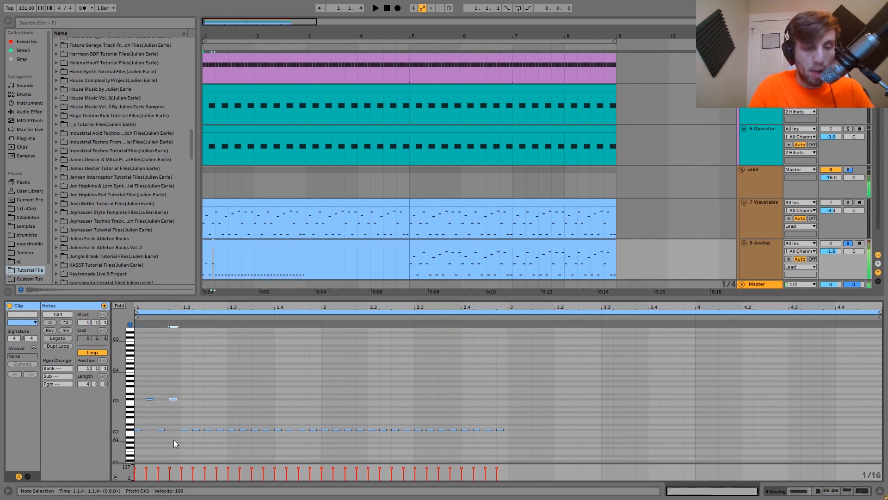
key("Up")
key("Up")
key("Up")
key("Up")
key("Up")
key("Up")
key("Up")
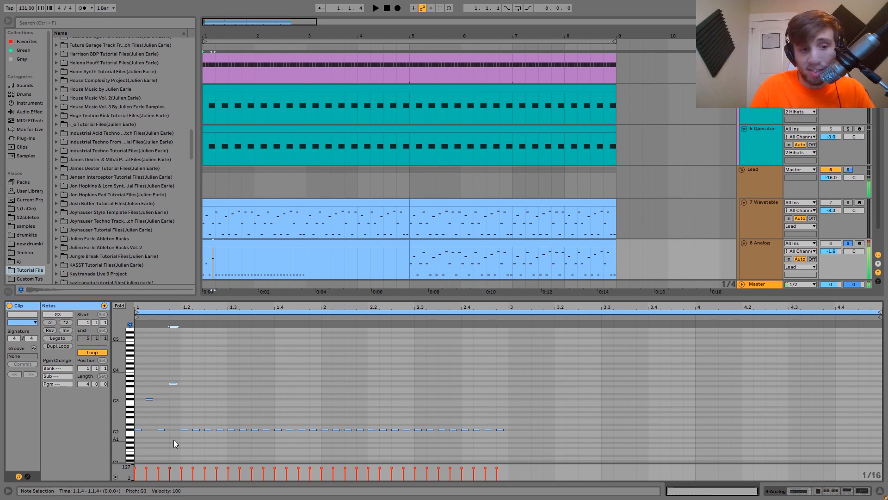
- Raise the note at 1.2.2 to A3 and the one at 1.2.3 to C#3, and audition the start of the pattern
left_click(196, 429)
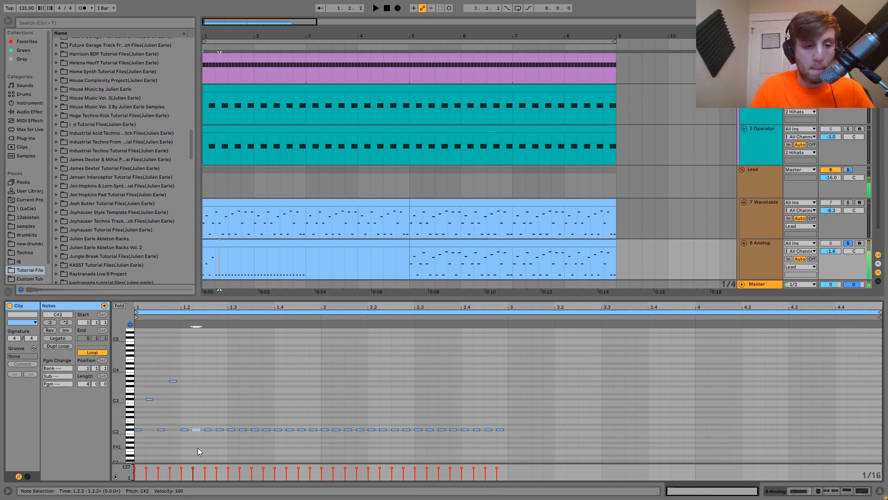
key("shift+Up")
key("Up")
key("Up")
key("Up")
key("Up")
key("Up")
key("Up")
key("Up")
key("Up")
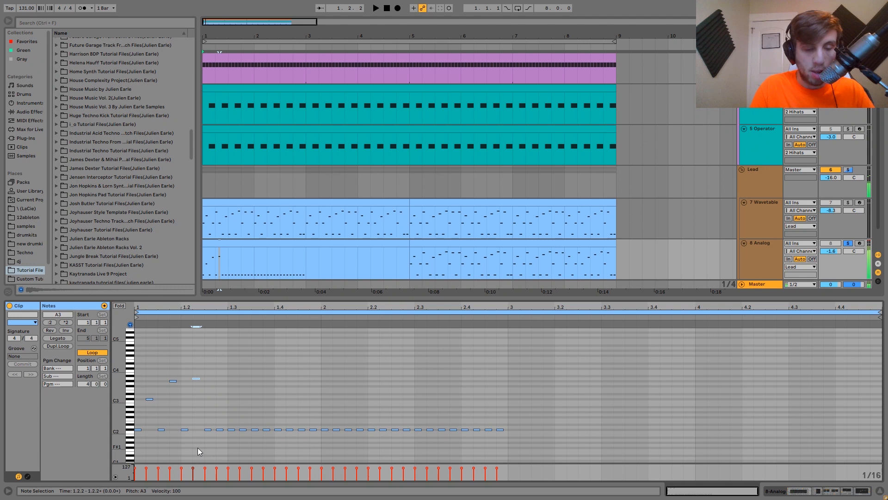
left_click(209, 429)
key("shift+Up")
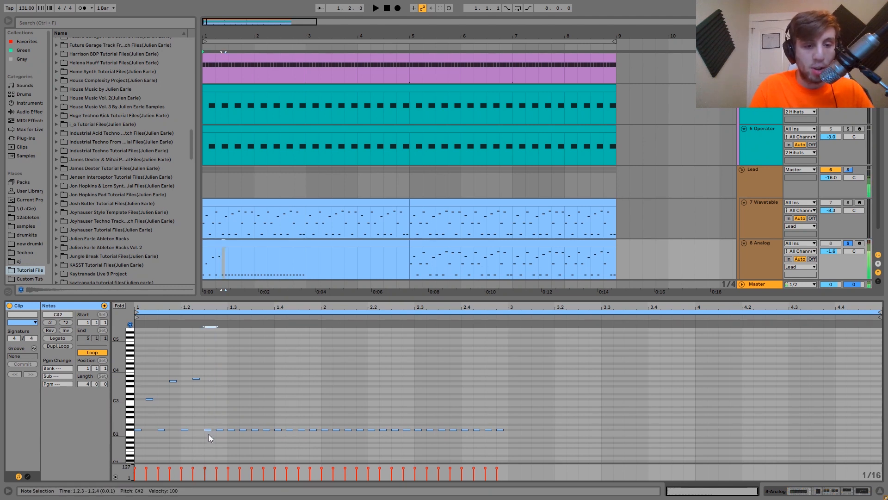
key("space")
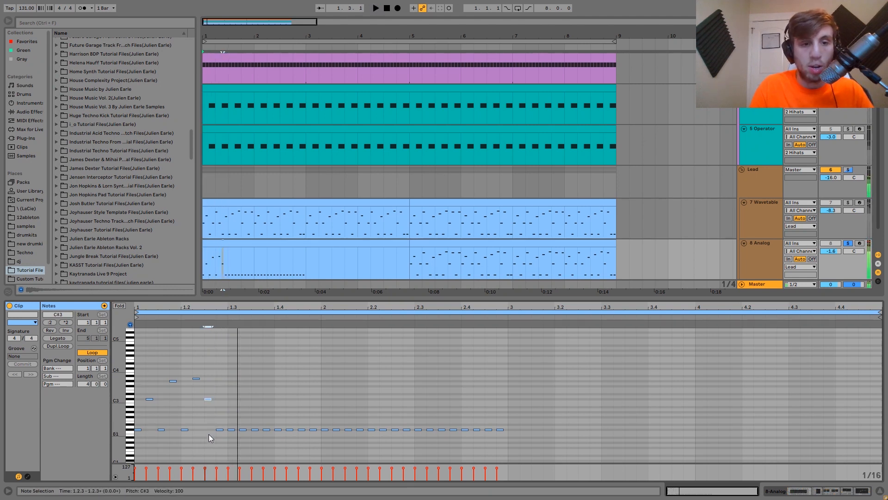
key("space")
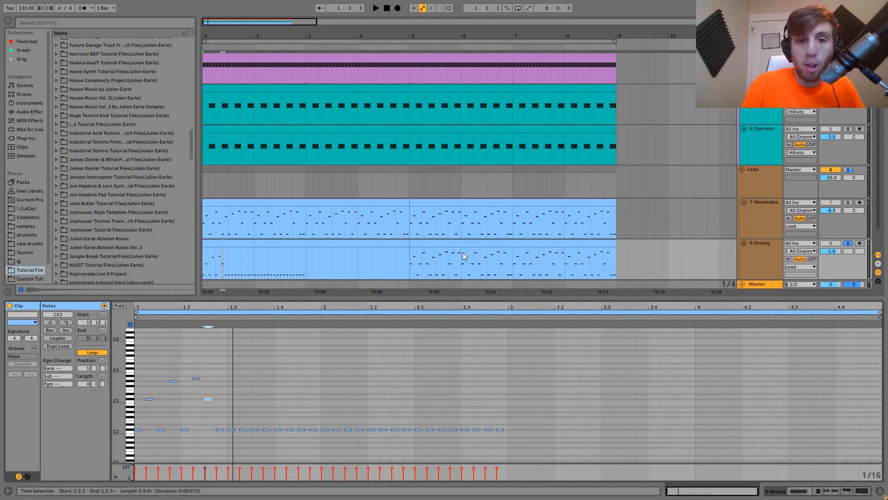
- Replace the edited first 8 Analog clip with a copy of the second clip, show the track's devices and play it
left_click(484, 243)
left_click(293, 263)
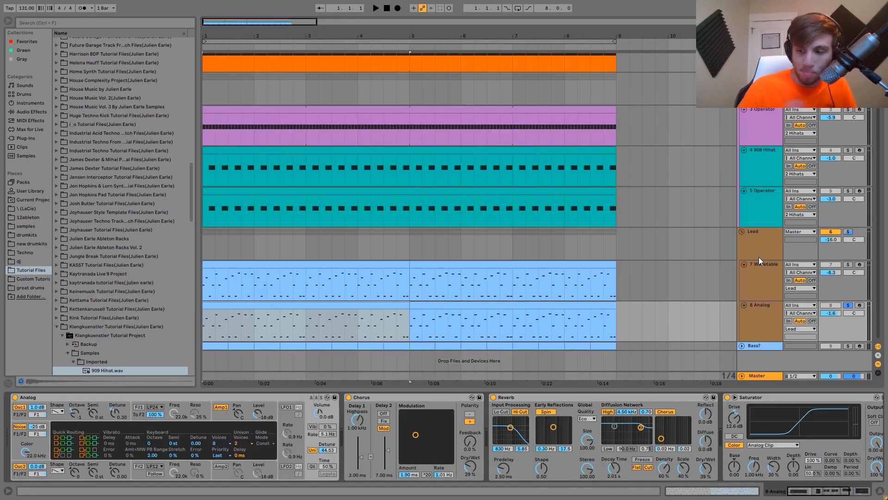
key("space")
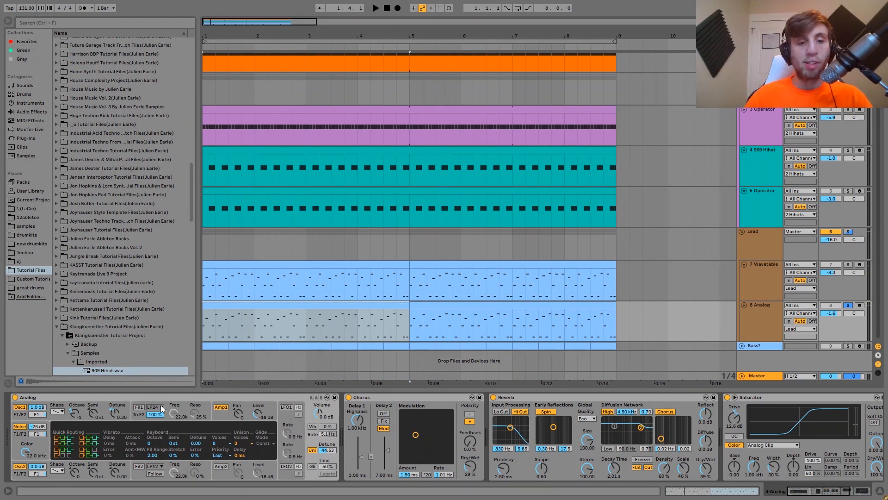
- Examine the Analog synth's Amp1 envelope and unison settings and its Chorus and Reverb, and audition the sound
left_click(224, 413)
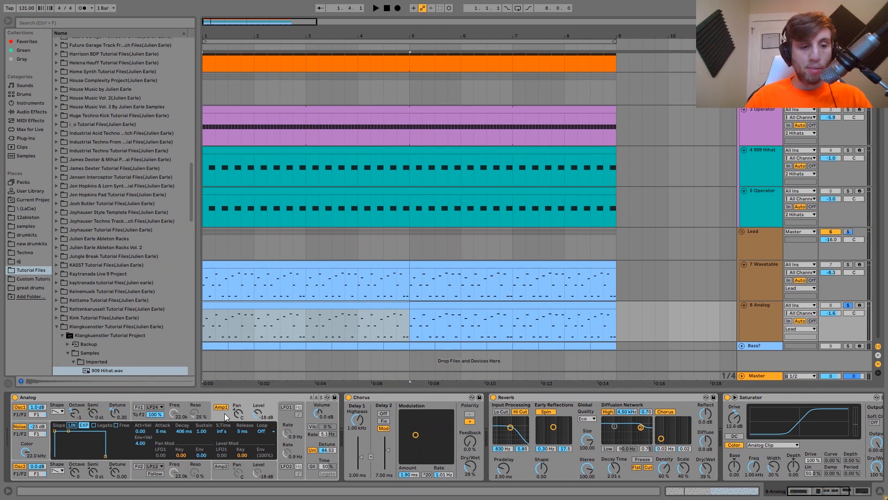
left_click(309, 436)
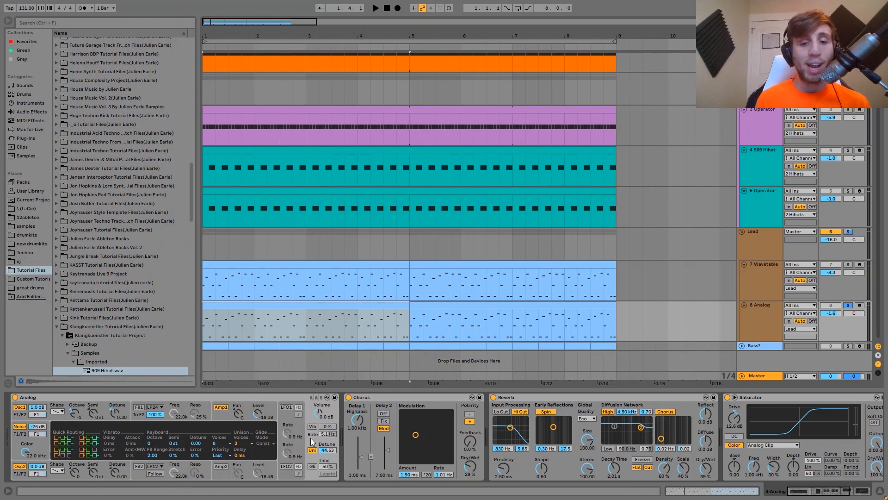
scroll(388, 477, "right", 10)
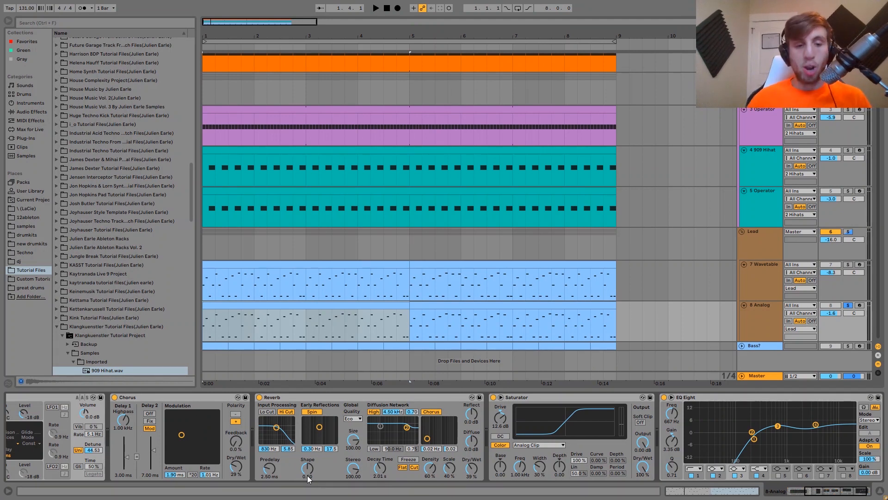
key("space")
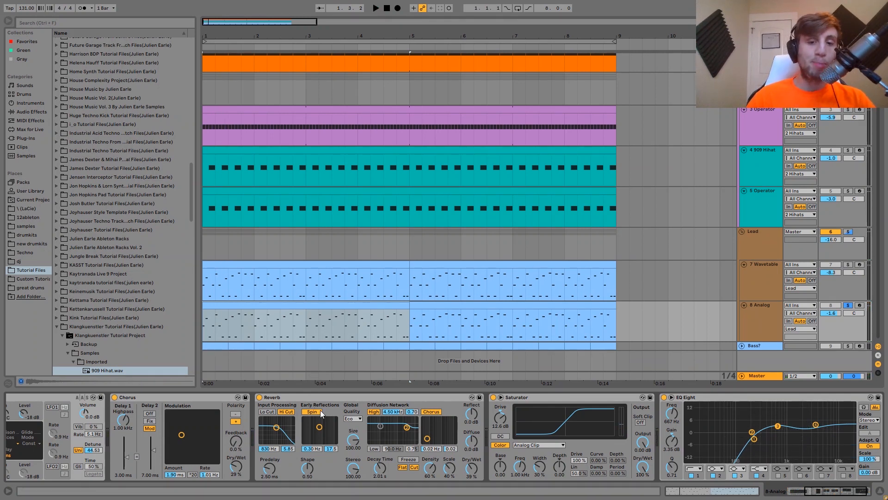
- Compare the 8 Analog track with its Saturator bypassed and switched back on during playback, and show the EQ Eight after it
left_click(552, 397)
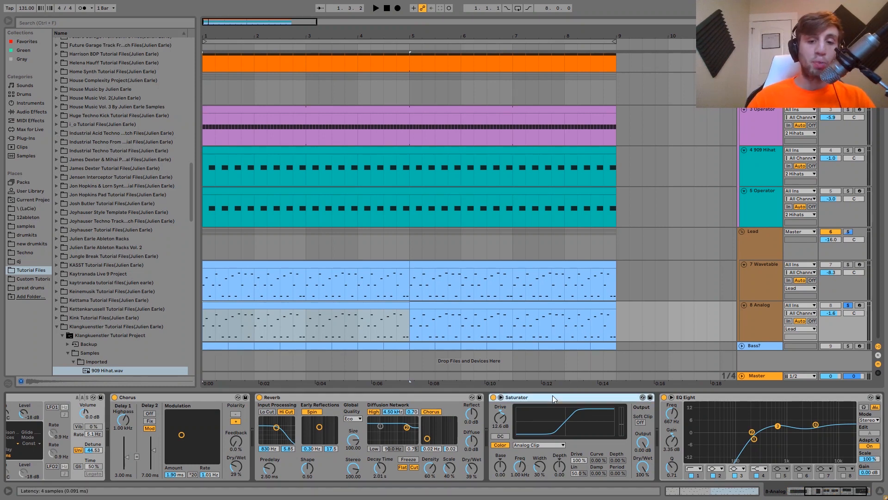
left_click(493, 397)
key("space")
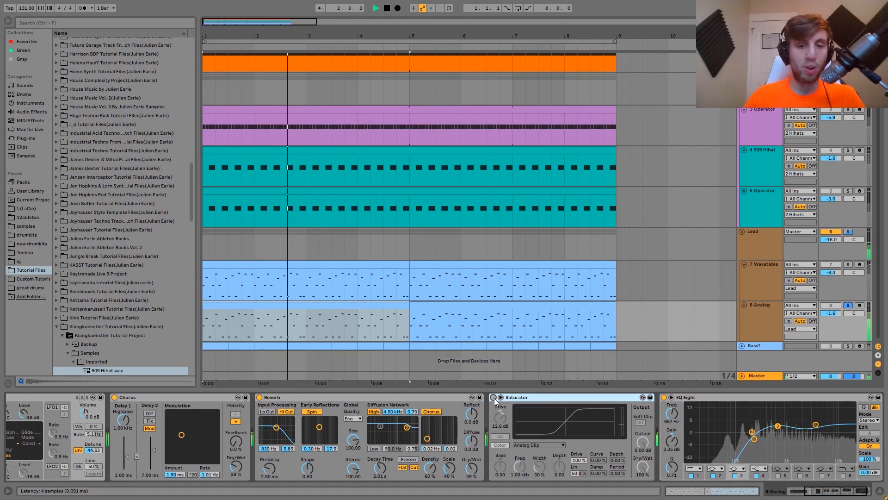
left_click(494, 397)
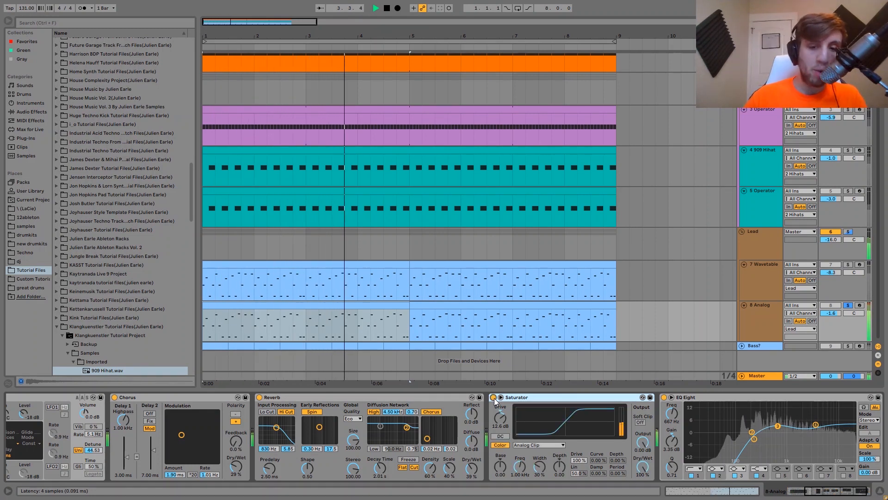
key("space")
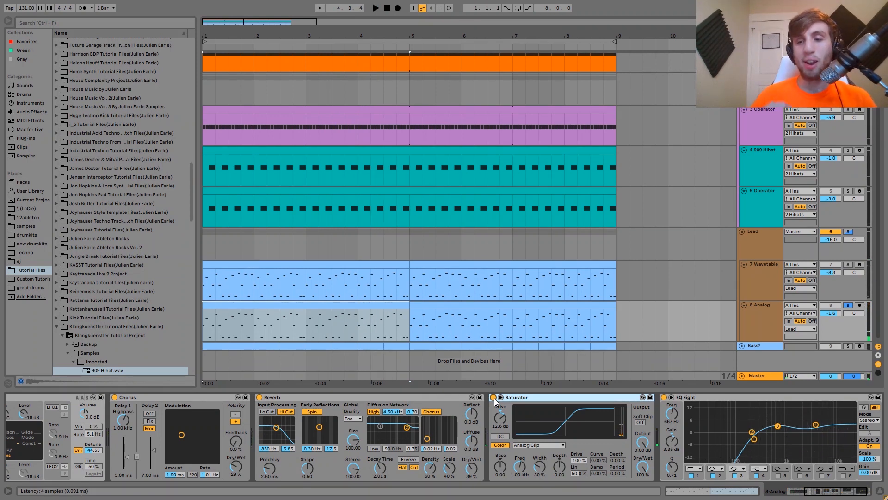
scroll(715, 401, "right", 2)
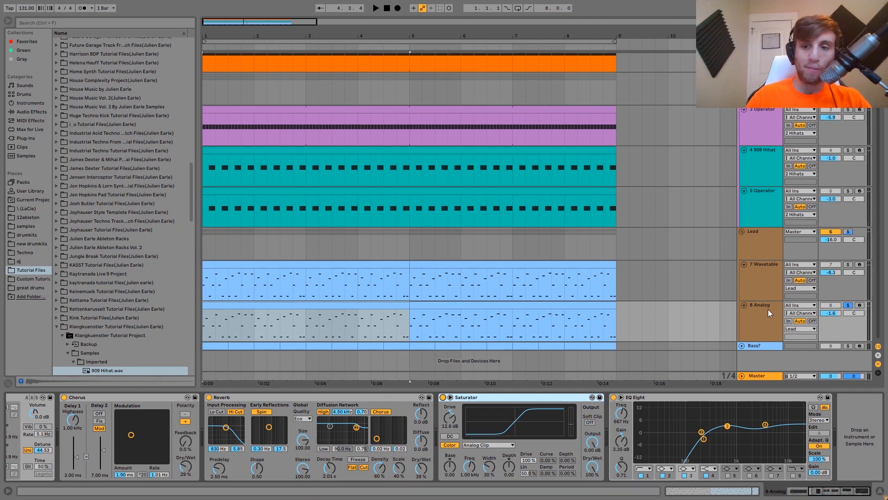
- Solo the 7 Wavetable track, show its devices and play its first clip from the start
left_click(762, 289)
left_click(847, 264)
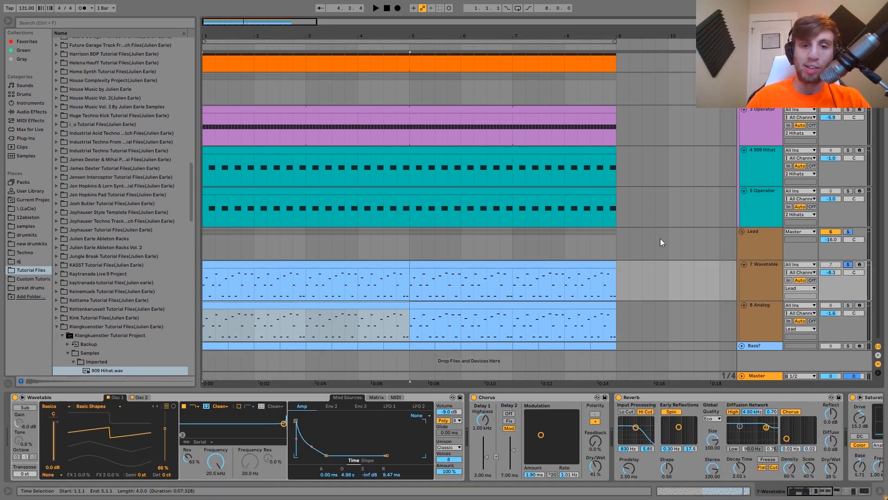
left_click(405, 268)
key("space")
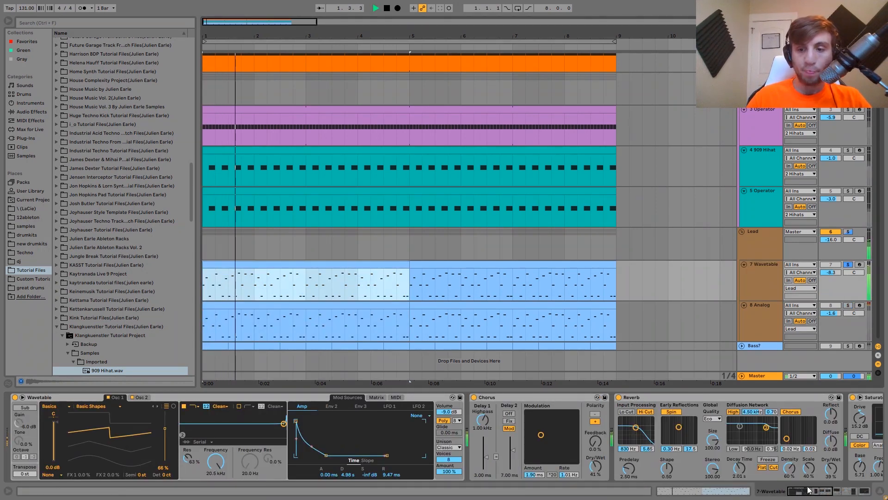
key("space")
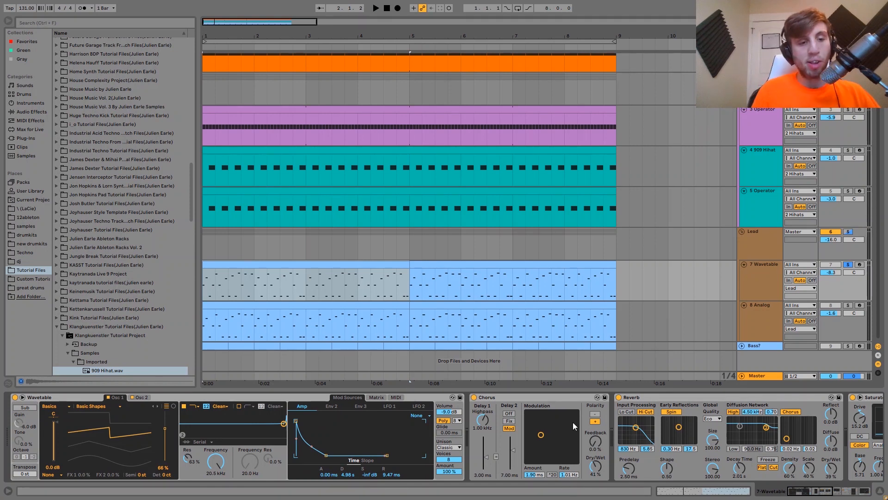
- Examine the Wavetable synth's second oscillator and unison settings while auditioning the start of the 7 Wavetable part
left_click(140, 397)
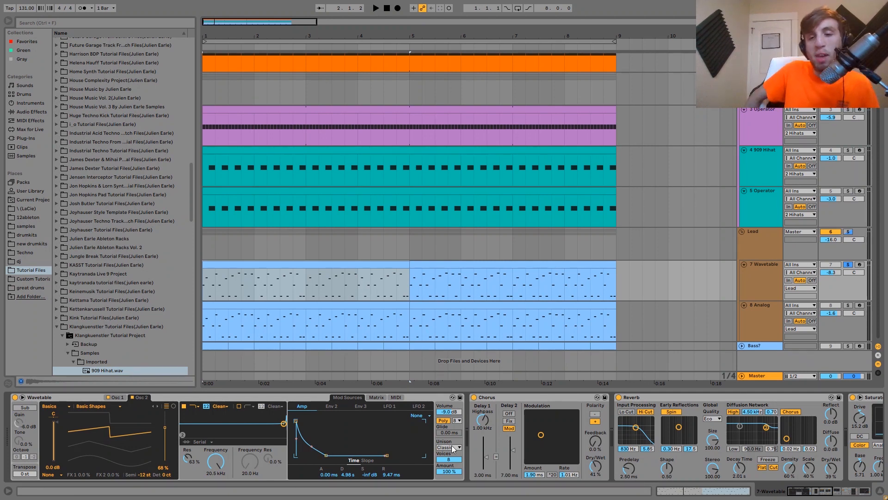
left_click(769, 314)
left_click(770, 292)
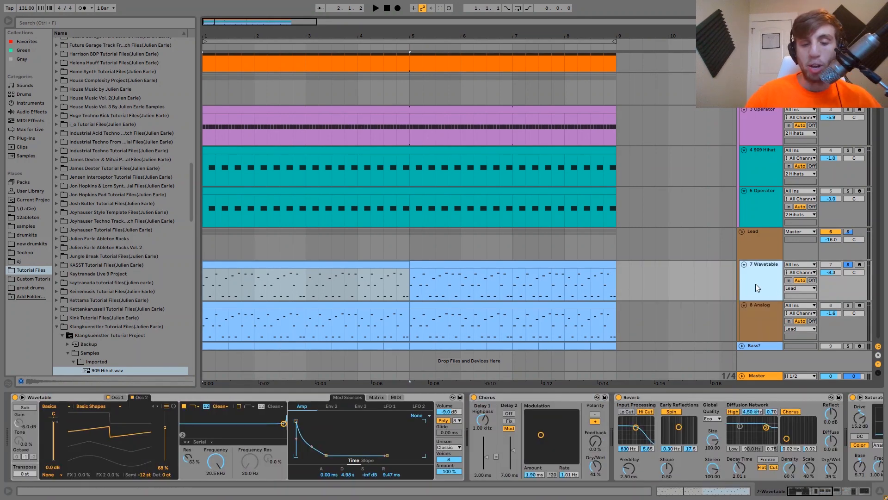
key("space")
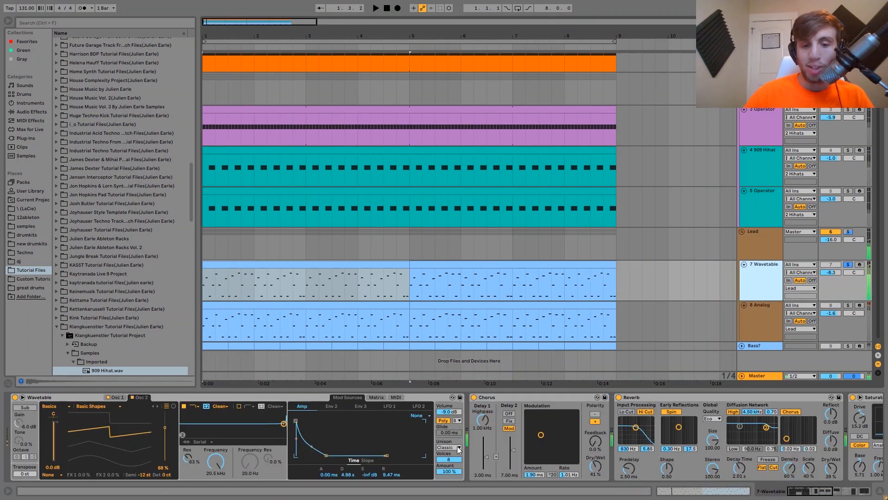
key("space")
key("space")
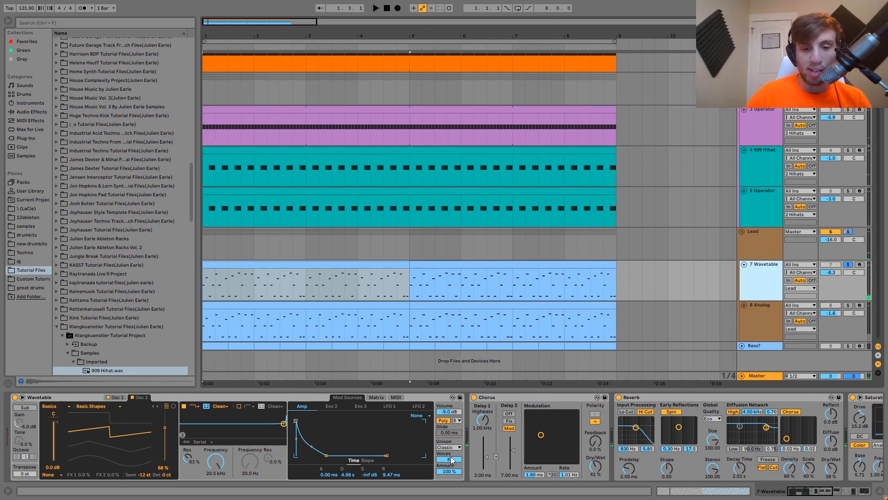
key("space")
key("space")
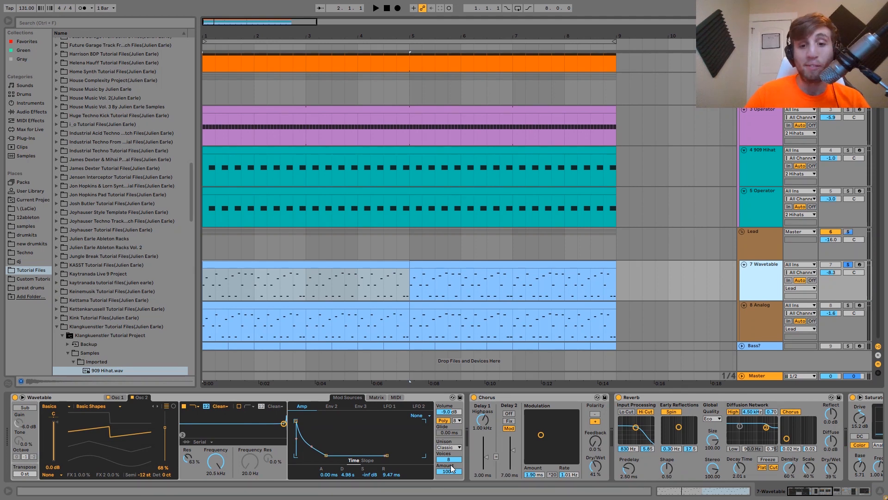
- Examine the Chorus, Reverb and Saturator after the Wavetable synth, and select the haas effect rack
scroll(452, 468, "right", 5)
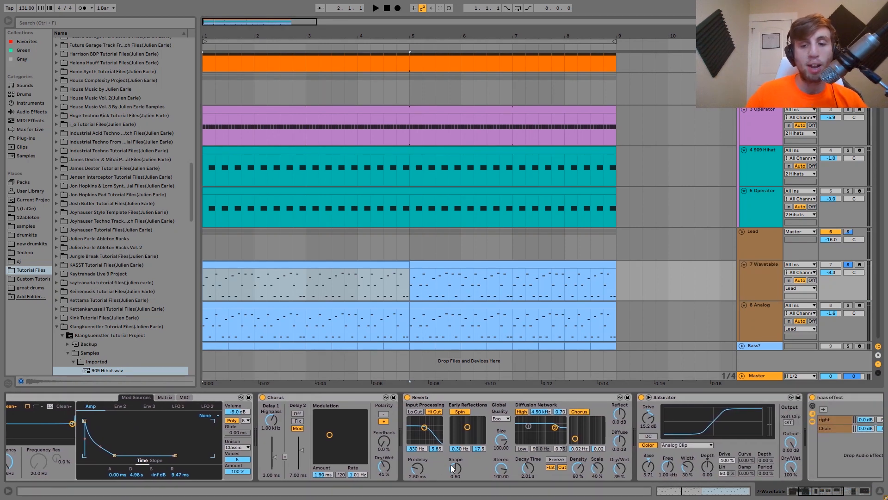
scroll(452, 468, "right", 3)
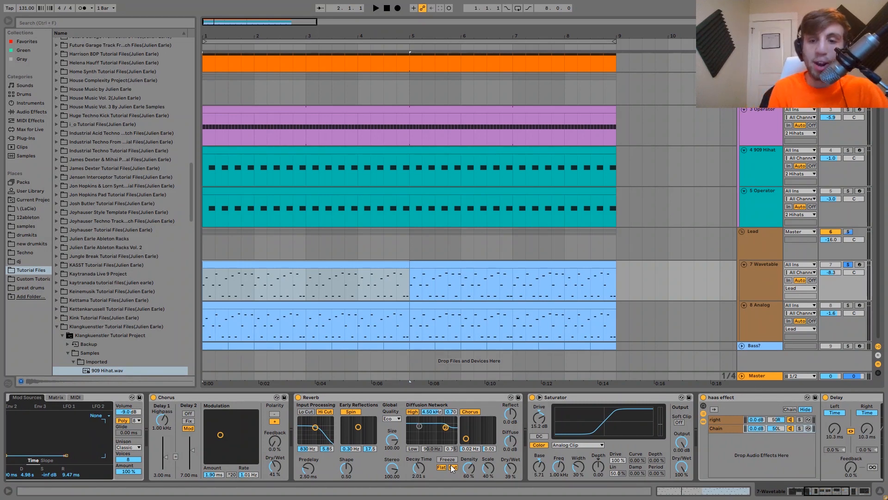
scroll(453, 468, "right", 7)
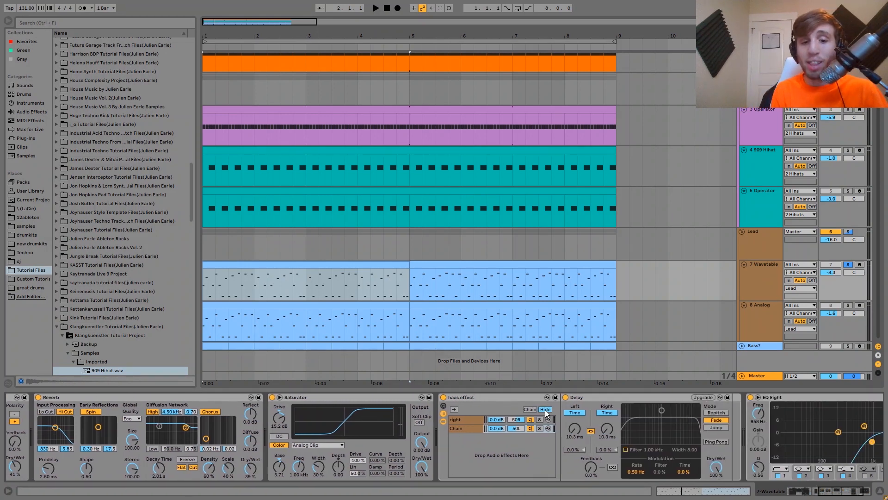
left_click(488, 398)
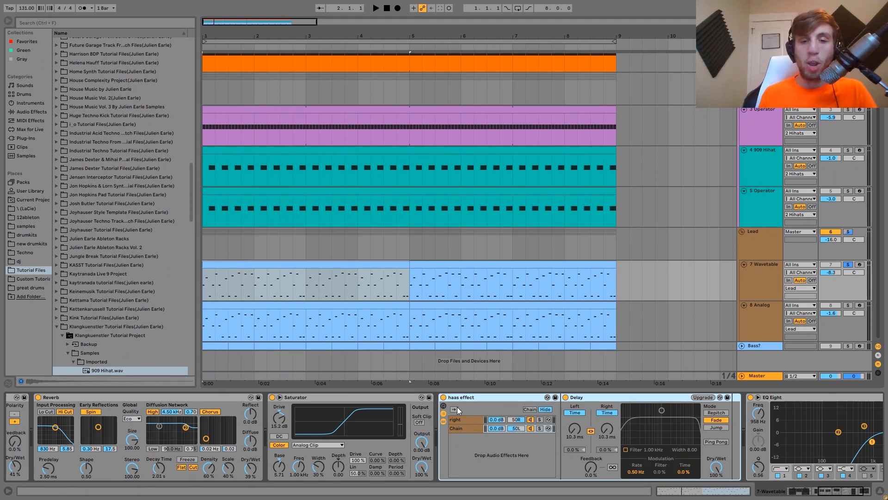
- Duplicate the 7 Wavetable track, panning the original to 50L and the duplicate to 50R
left_click(766, 277)
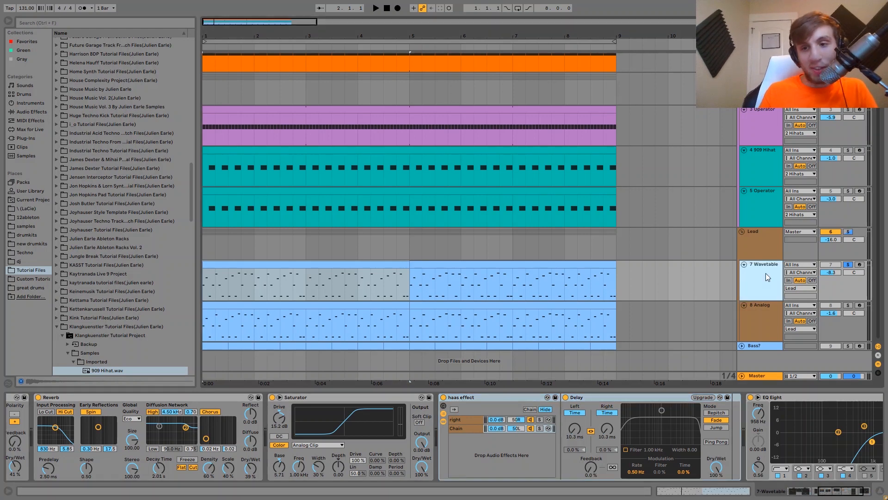
key("ctrl+d")
left_click_drag(854, 272, 856, 291)
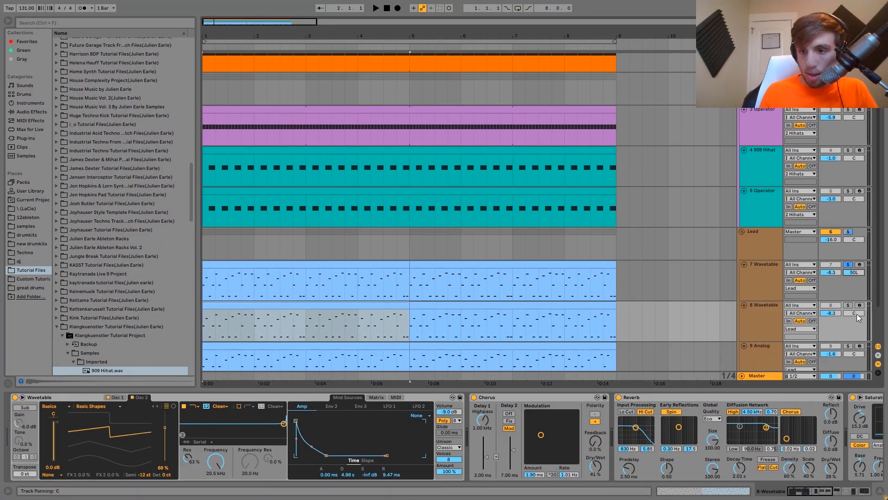
- Select all clips on the duplicated Wavetable track and shift them about a 1/32 note later than the original
left_click(591, 306)
left_click(381, 302, "shift")
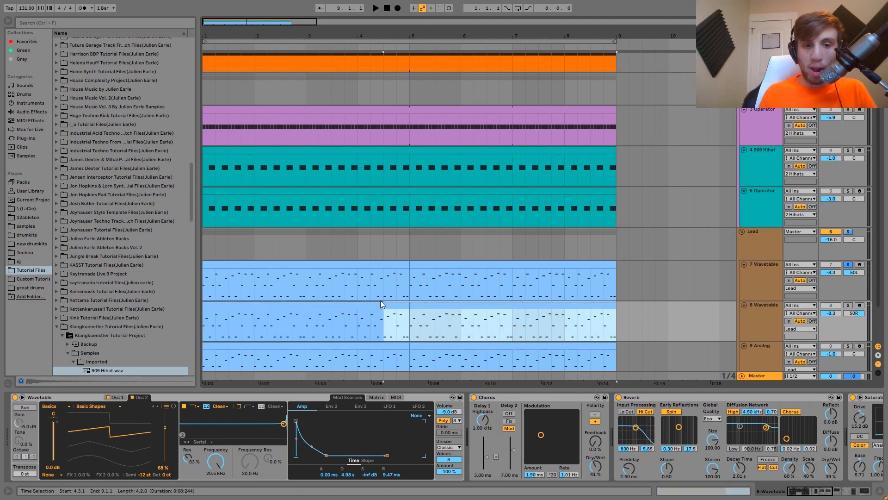
left_click(278, 305, "shift")
mouse_move(205, 42)
left_mouse_down()
mouse_move(215, 43)
mouse_move(204, 46)
mouse_move(204, 92)
left_mouse_up()
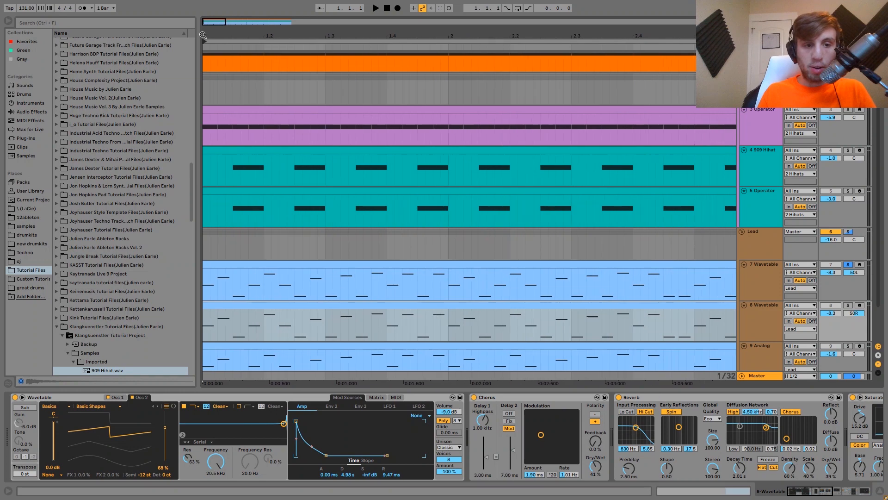
left_click(212, 305)
left_click_drag(211, 305, 218, 304)
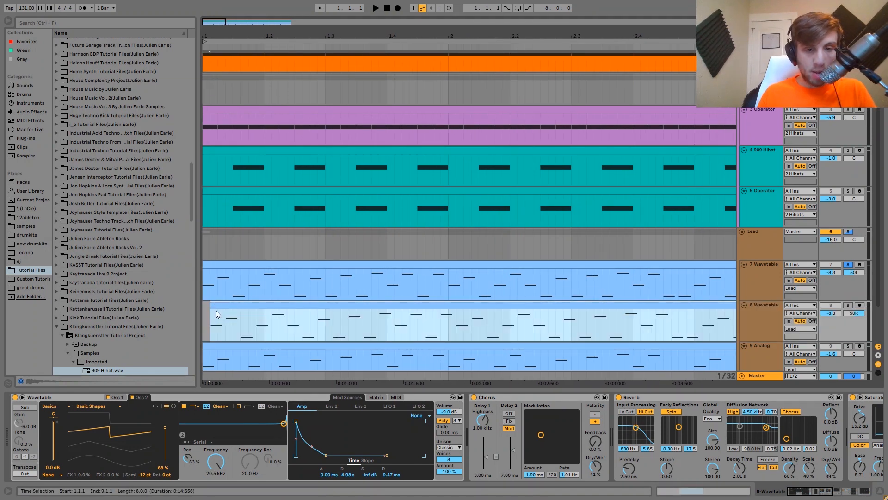
left_click_drag(315, 30, 315, 2)
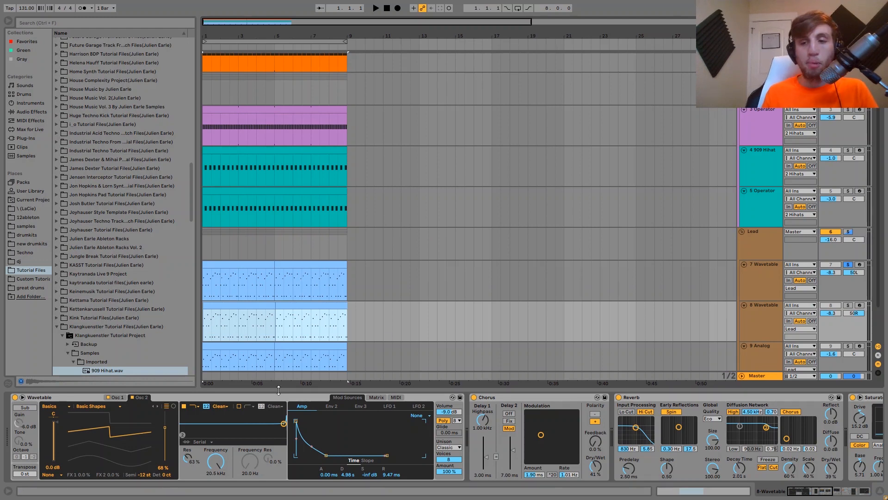
- Remove the duplicated Wavetable track and return the original track's panning to centre
left_click(767, 334)
key("Delete")
left_click(763, 280)
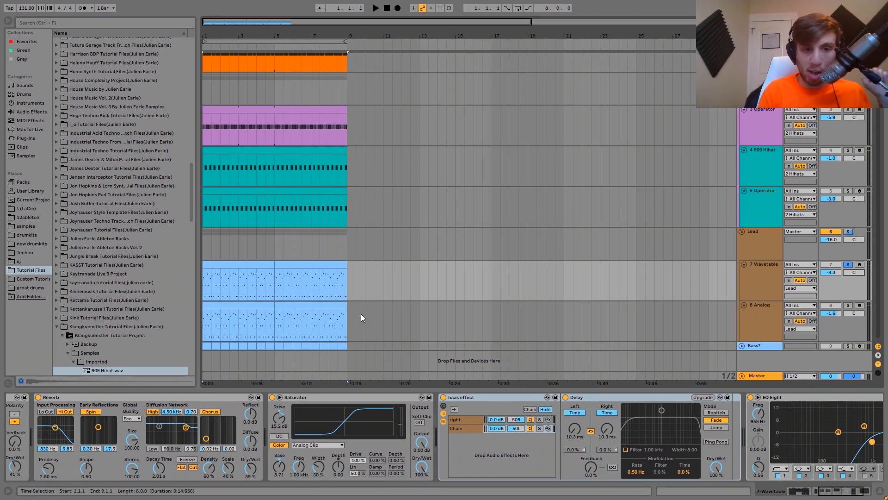
- Examine the 7 Wavetable track's haas effect rack, its two panned chains and the Delay in the 50L chain
right_click(464, 395)
key("Escape")
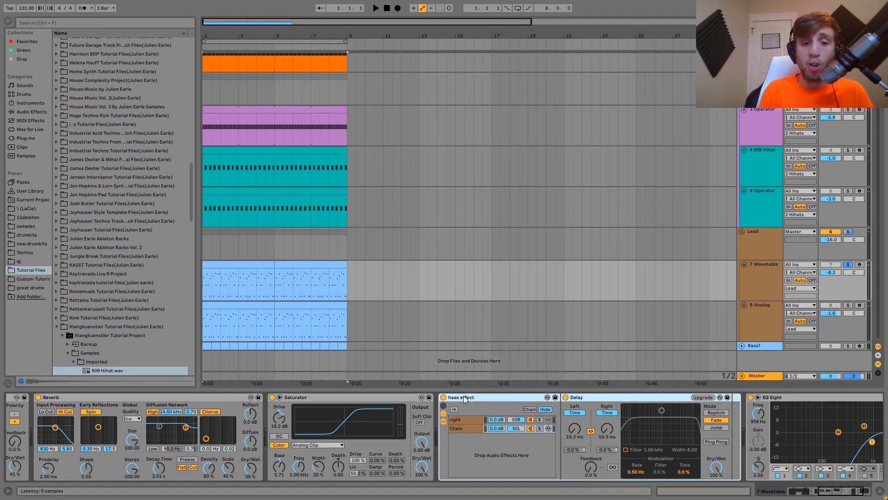
left_click(243, 266)
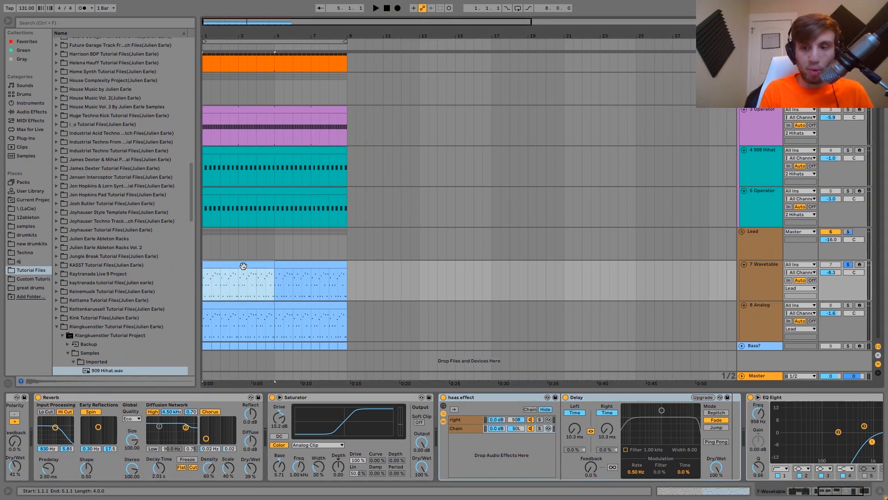
left_click(468, 427)
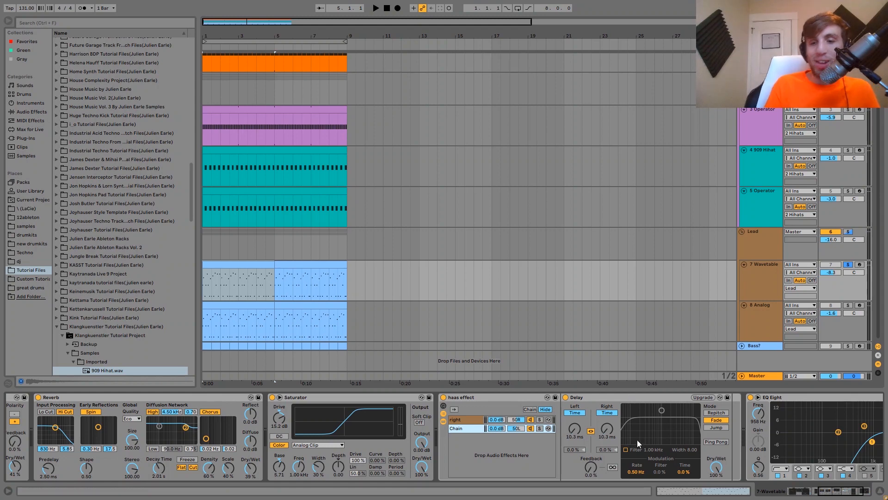
left_click(715, 492)
left_click(806, 492)
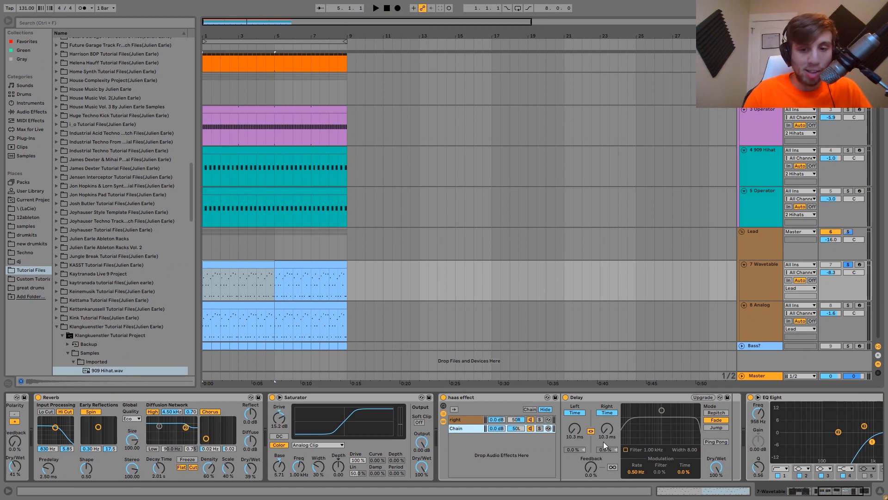
- Try a longer left delay time in the haas effect's Delay during playback, and undo the change
key("space")
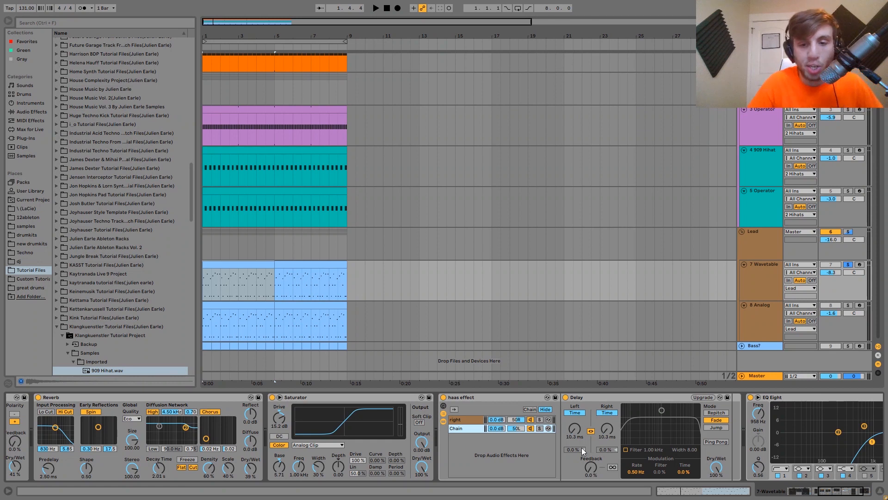
right_click(575, 426)
key("Escape")
key("space")
left_click_drag(577, 433, 577, 412)
key("space")
key("ctrl+z")
key("space")
key("space")
- Show the EQ Eight ending the 7 Wavetable chain, then solo the Lead group and show its devices
scroll(576, 432, "right", 4)
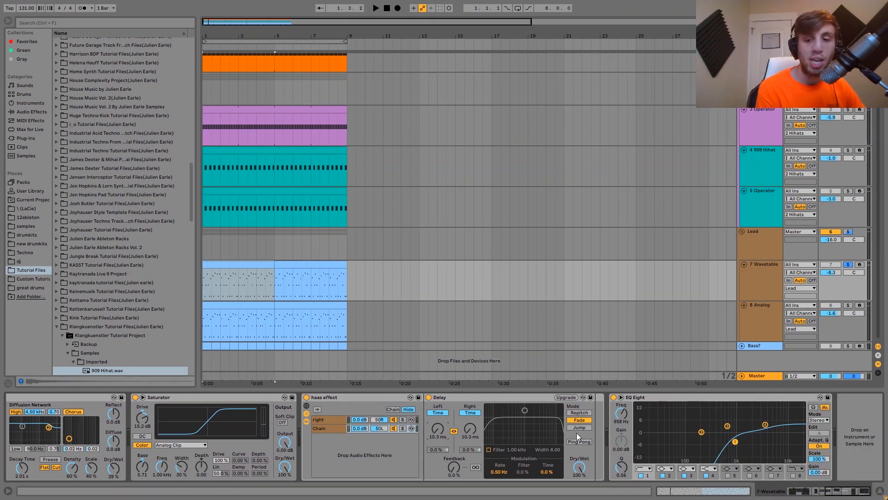
key("space")
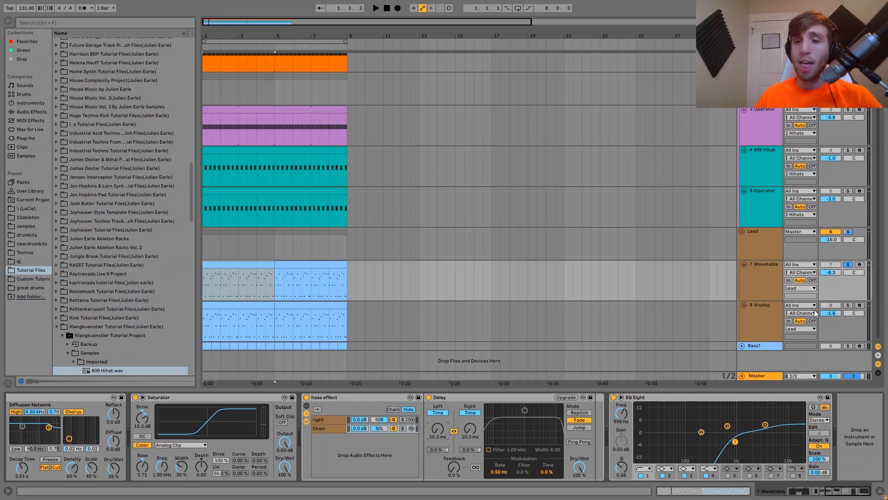
left_click(848, 232)
left_click(765, 238)
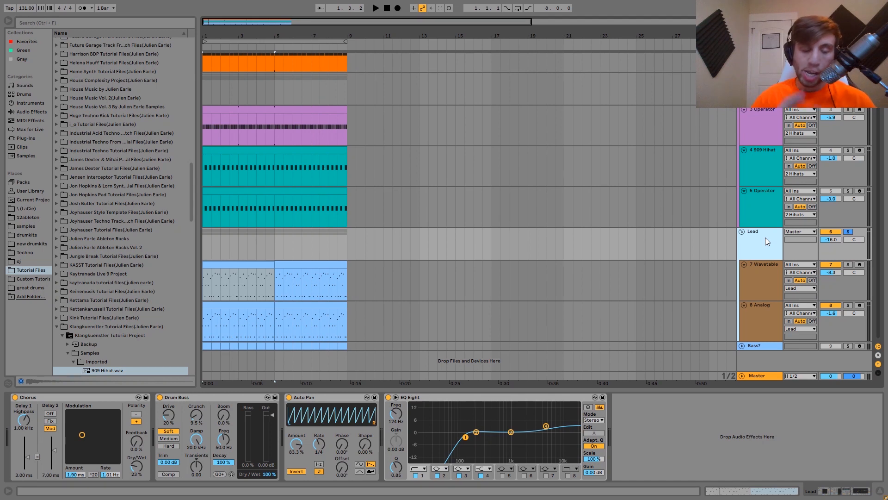
- Compare the Lead group with its EQ Eight, Drum Buss and Chorus bypassed and switched back on during playback
left_click(389, 397)
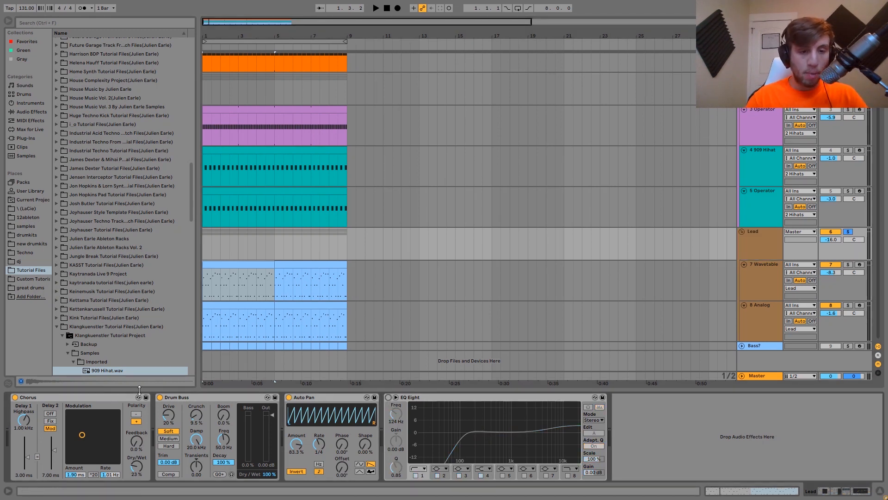
left_click(160, 397)
left_click(15, 397)
key("space")
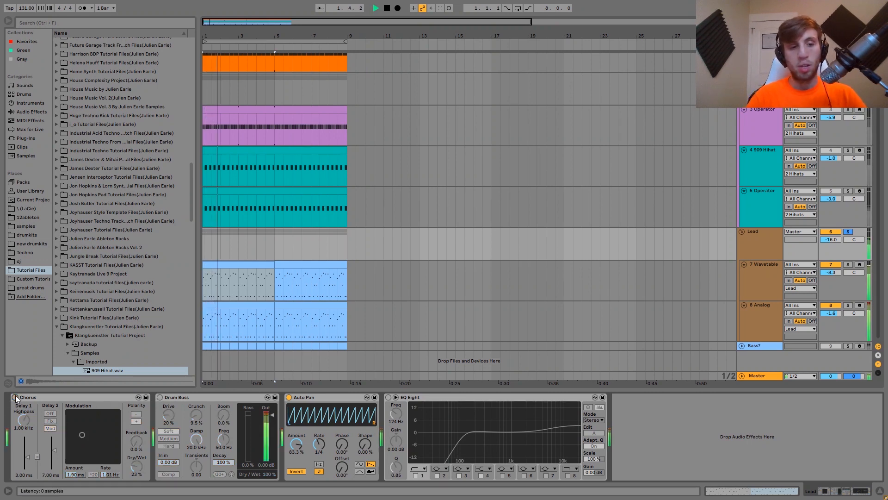
key("ctrl+z")
key("ctrl+z")
key("ctrl+z")
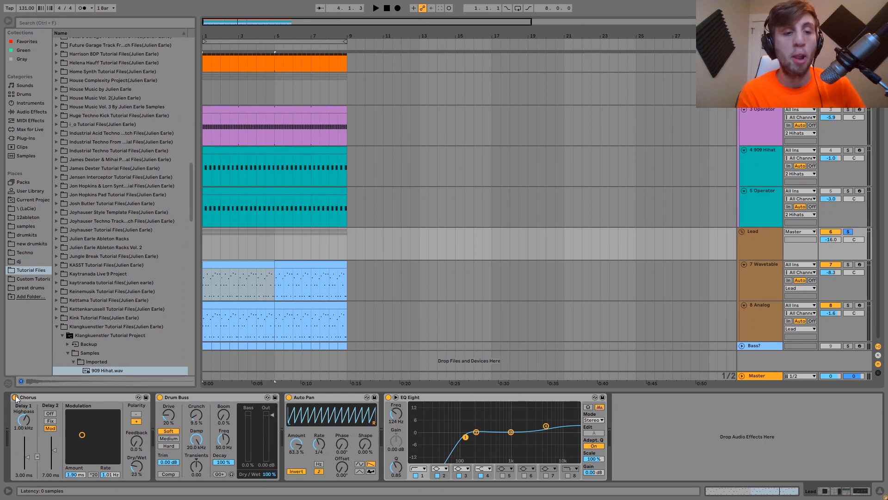
- Audition the Lead group with all its effects active, and examine its Drum Buss
key("space")
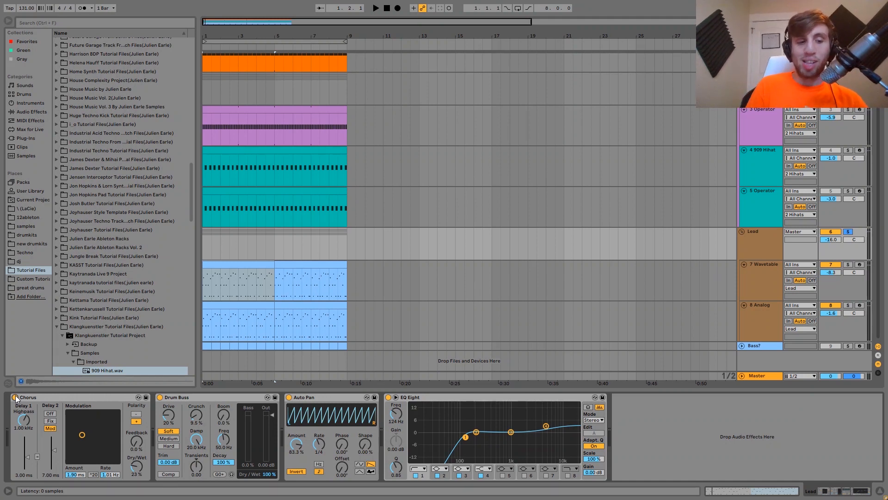
key("space")
key("space")
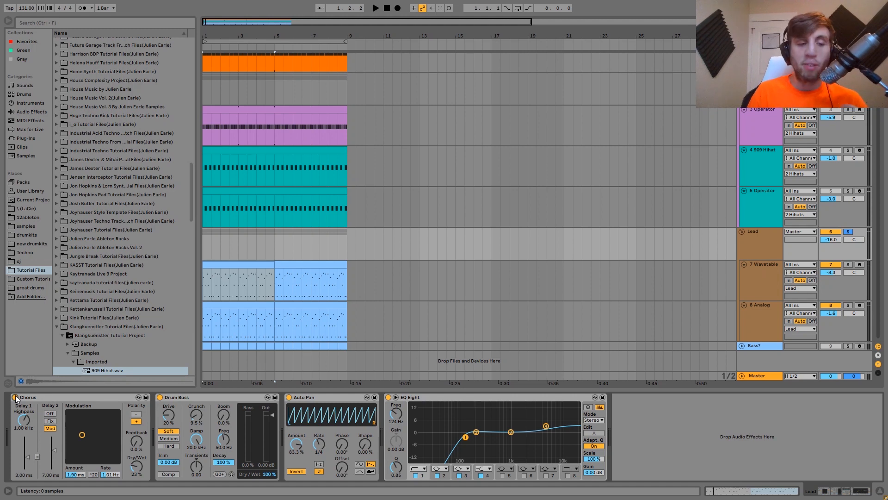
left_click(177, 401)
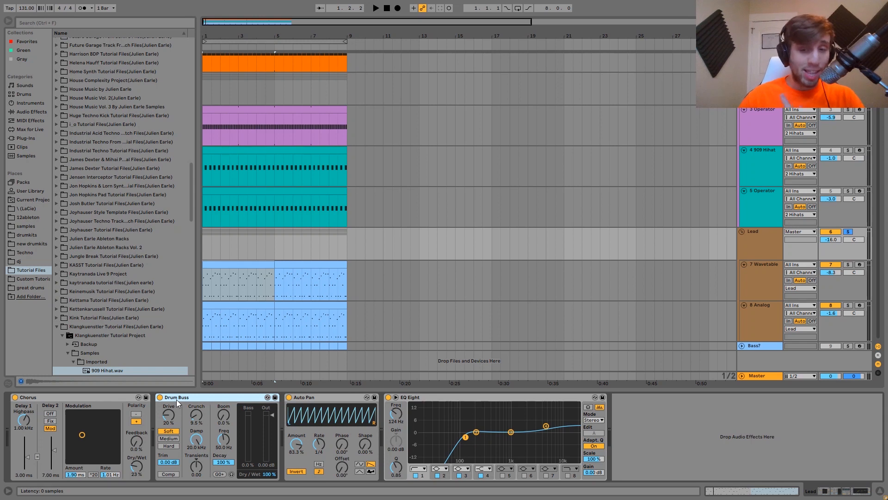
key("space")
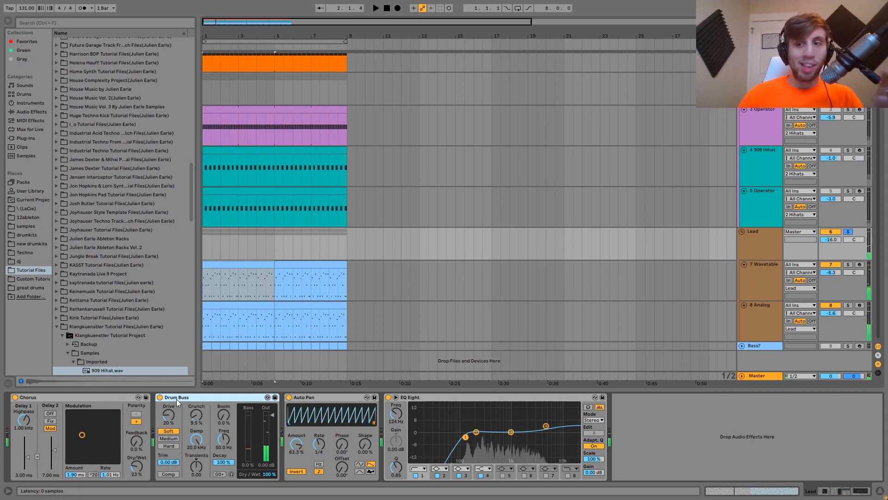
key("space")
key("space")
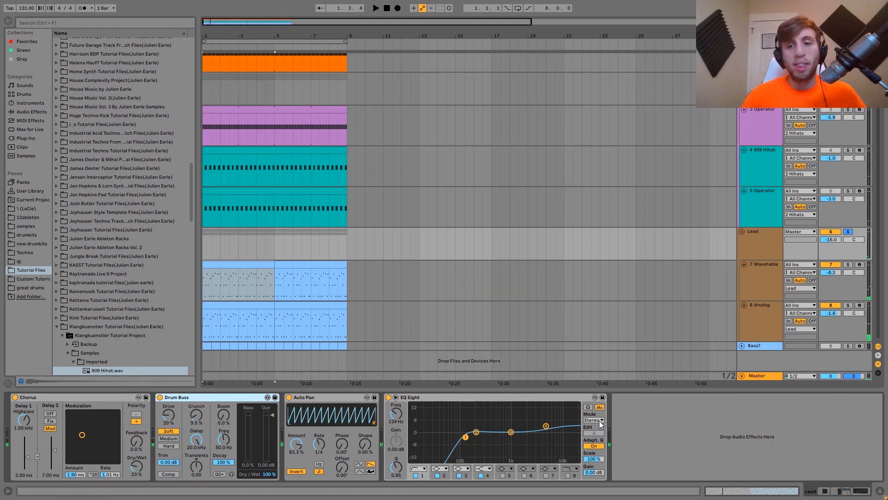
- Audition the soloed Lead group in short bursts with all its effects active
key("space")
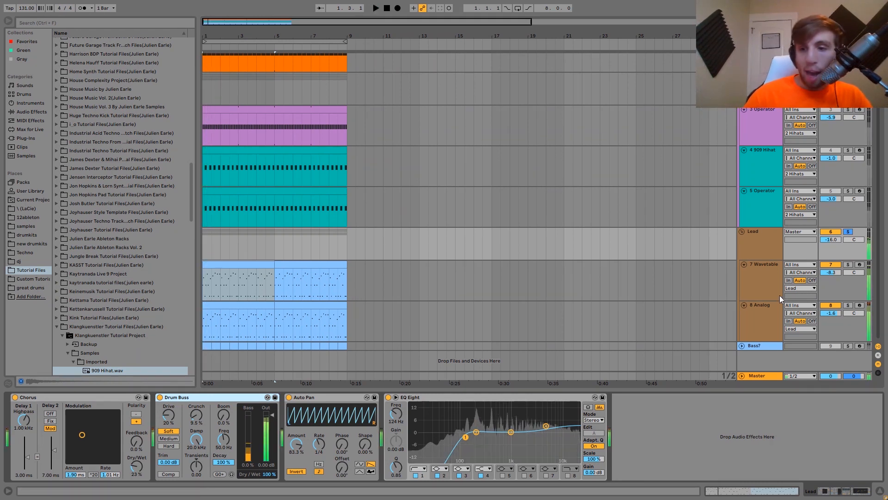
key("space")
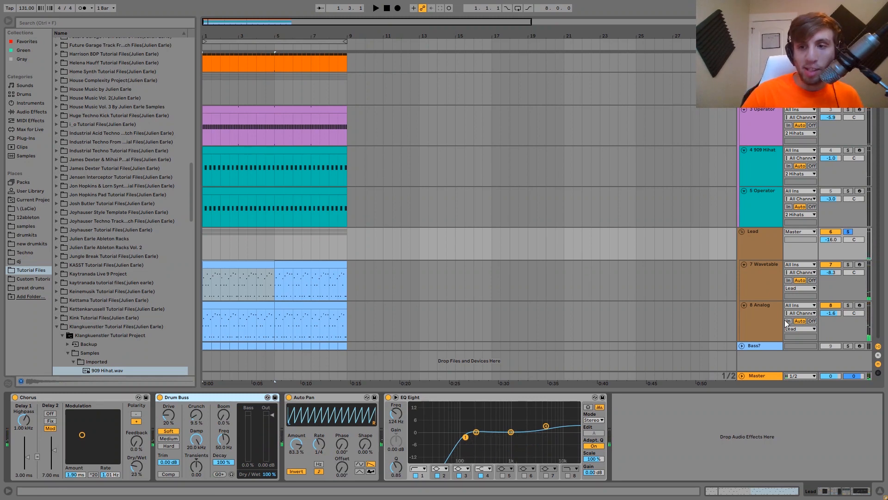
key("space")
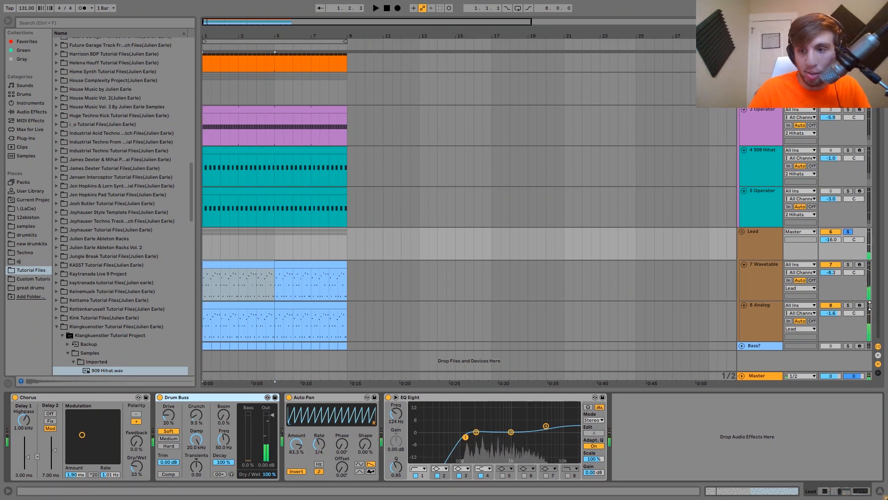
key("space")
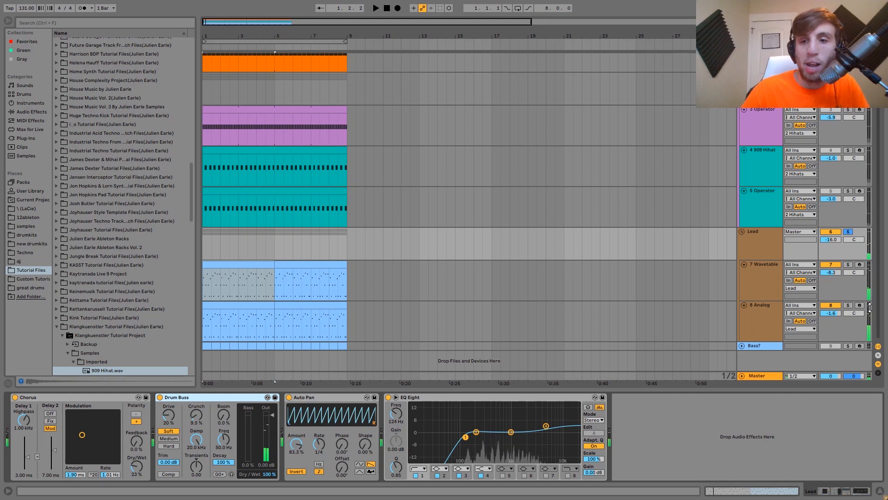
key("space")
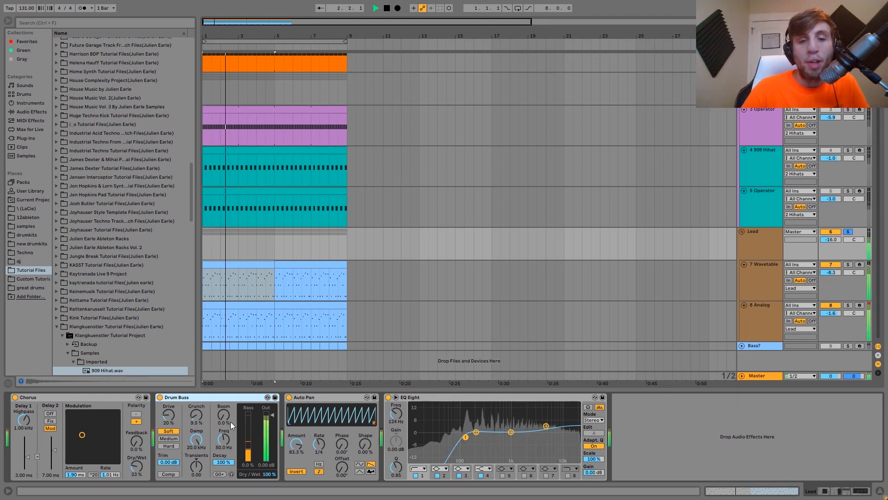
key("space")
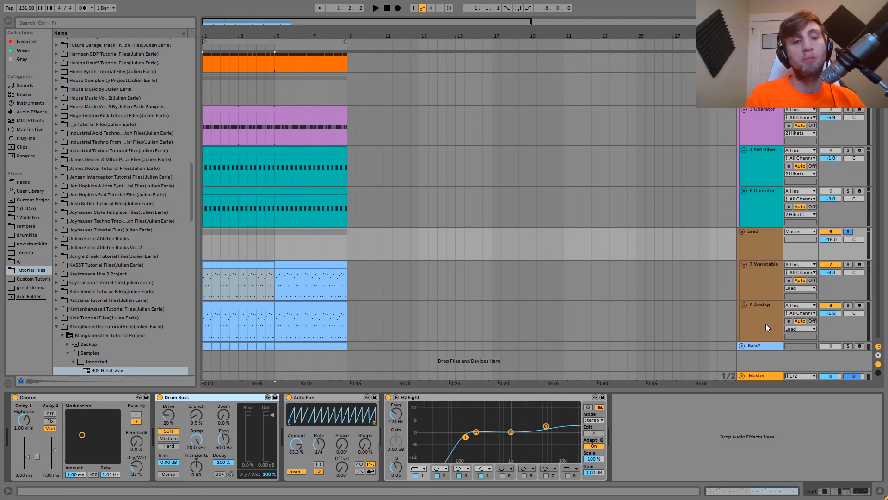
- Compare the Lead group with its Drum Buss bypassed and switched back on during playback
key("space")
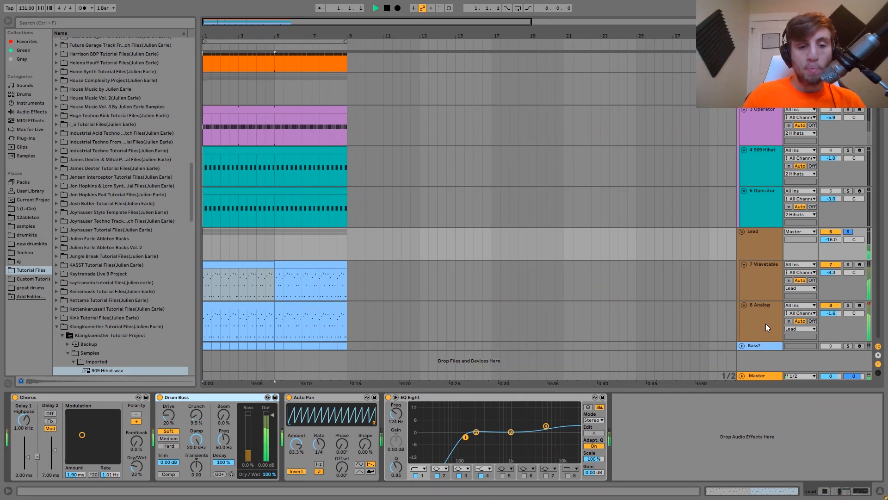
left_click(159, 397)
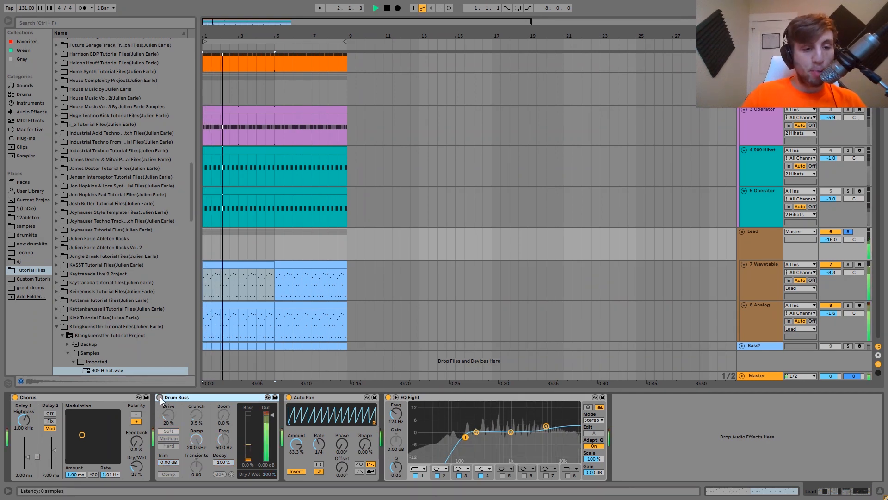
left_click(160, 397)
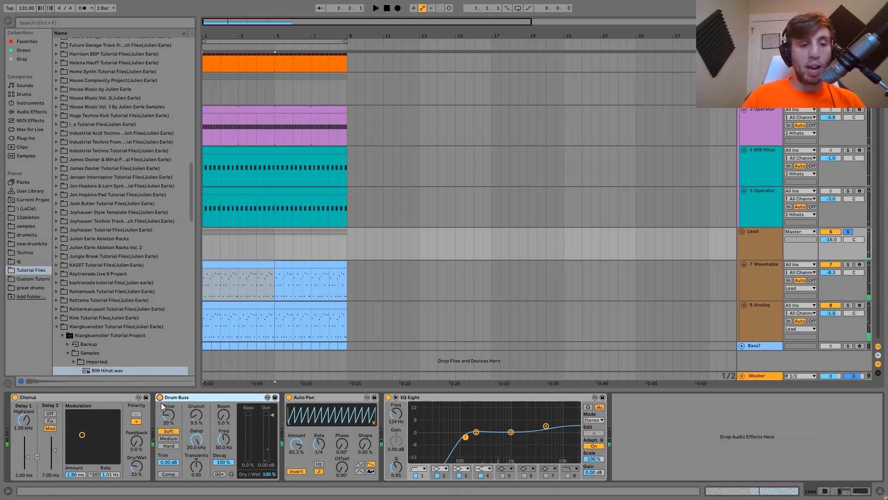
- Check the 8 Analog track's devices, return to the Lead group's effect chain and audition it
left_click(759, 329)
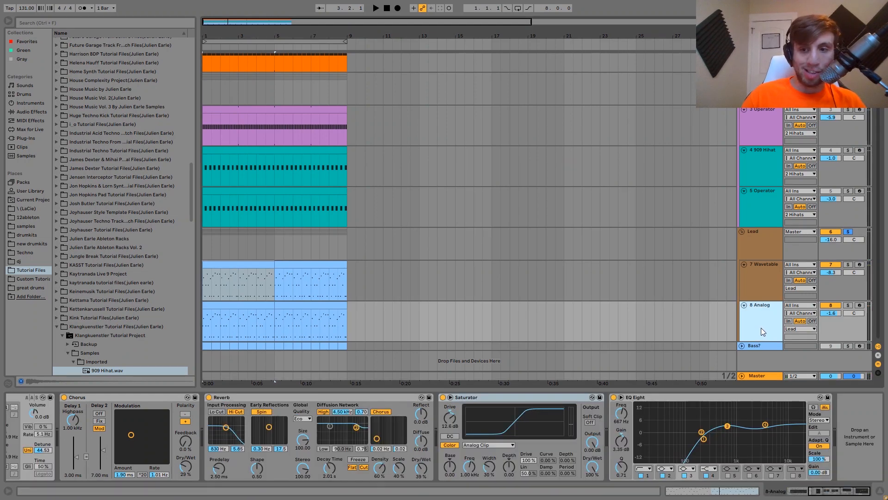
left_click(757, 253)
key("space")
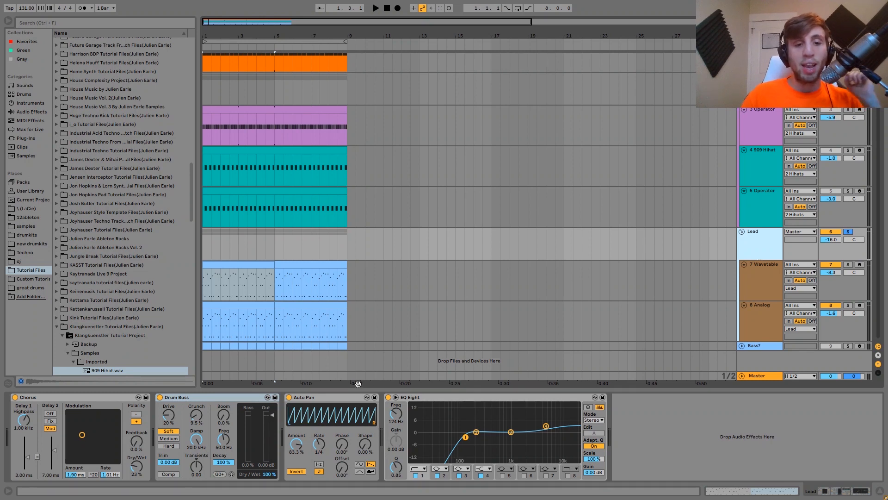
- Examine the Lead group's Auto Pan and audition its pumping effect during playback
left_click(343, 400)
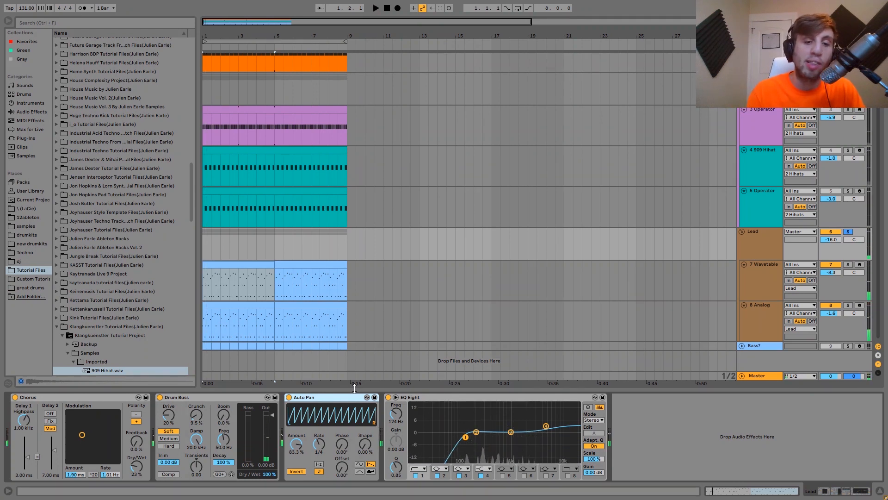
key("space")
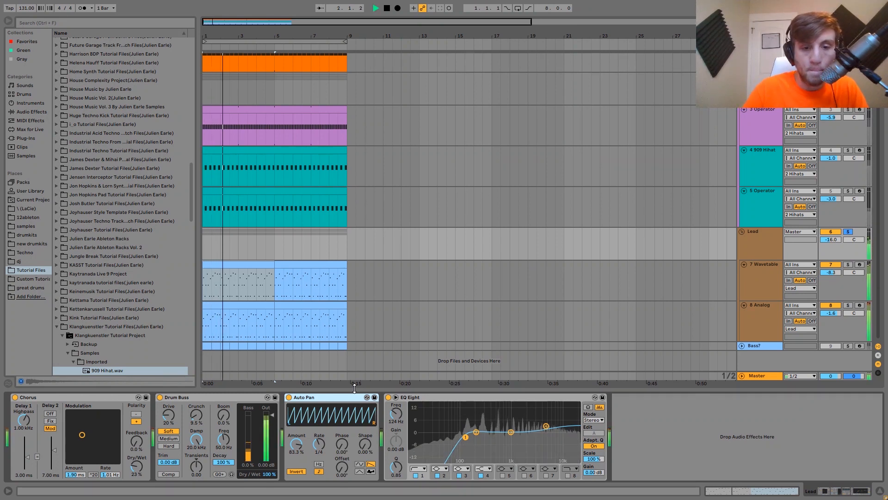
key("space")
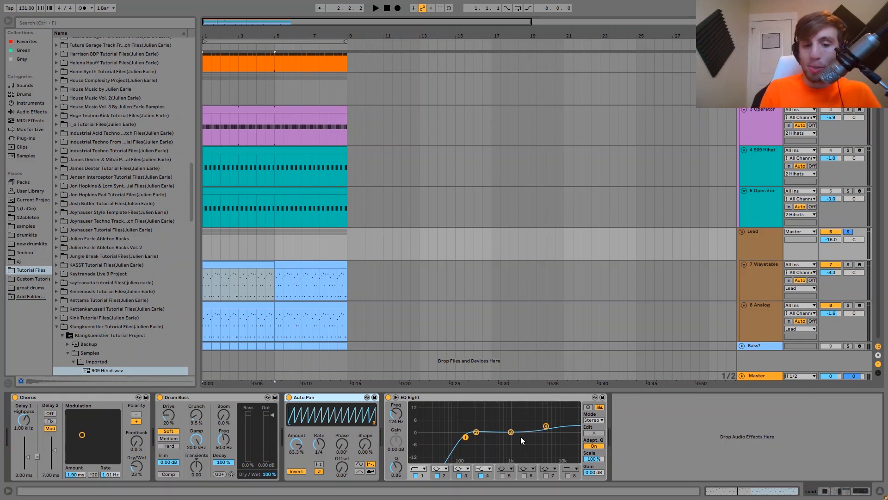
key("space")
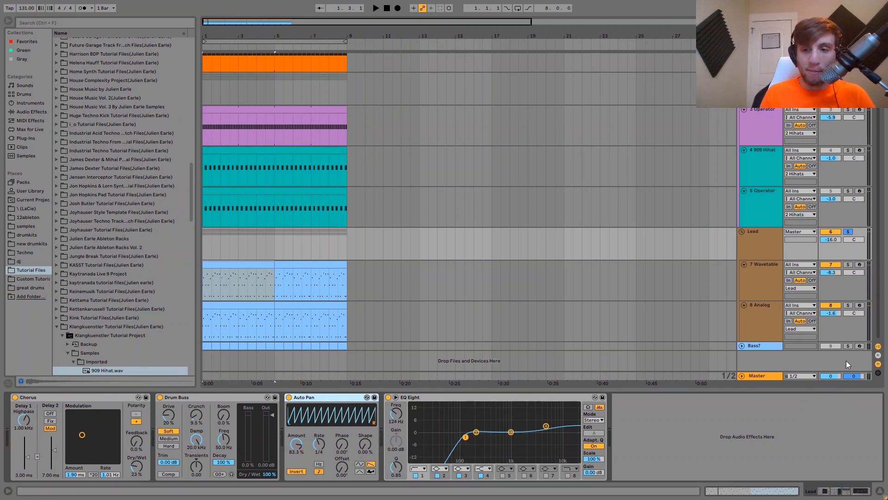
- Solo the Bass? track, show its devices and unfold it in the arrangement
left_click(848, 345)
left_click(767, 345)
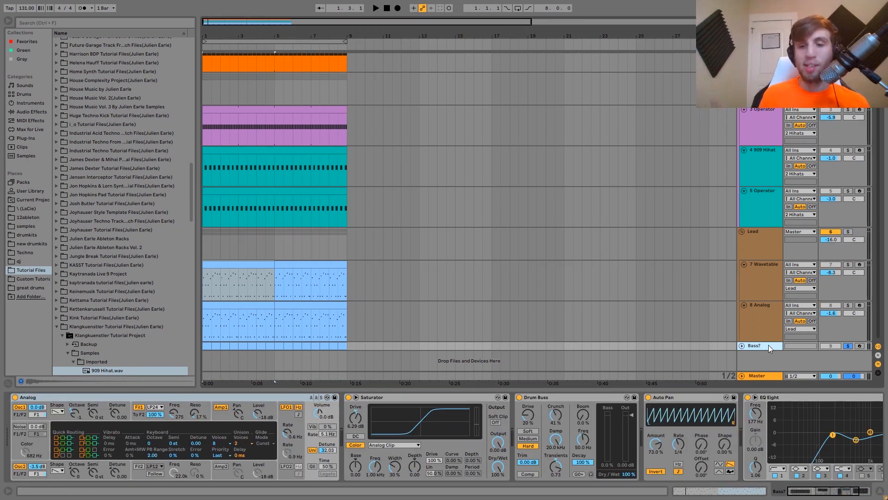
key("u")
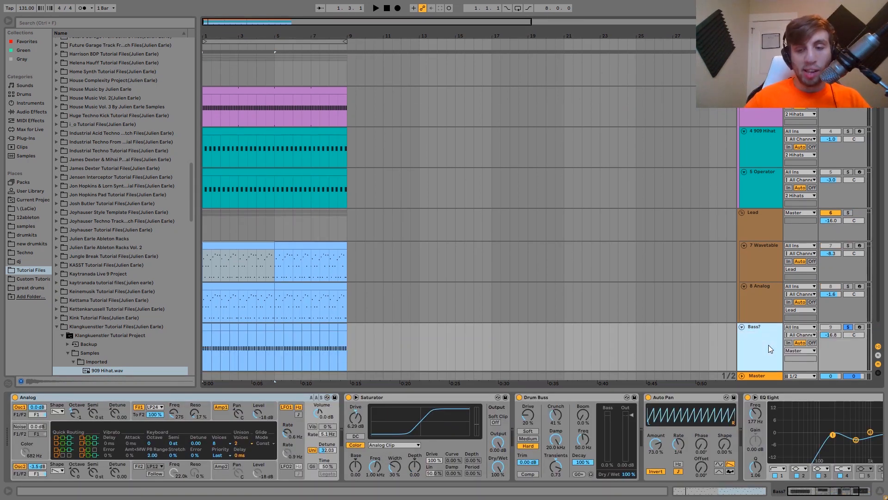
- Audition the Bass? track and examine the notes in its first clip, then return to its devices
key("space")
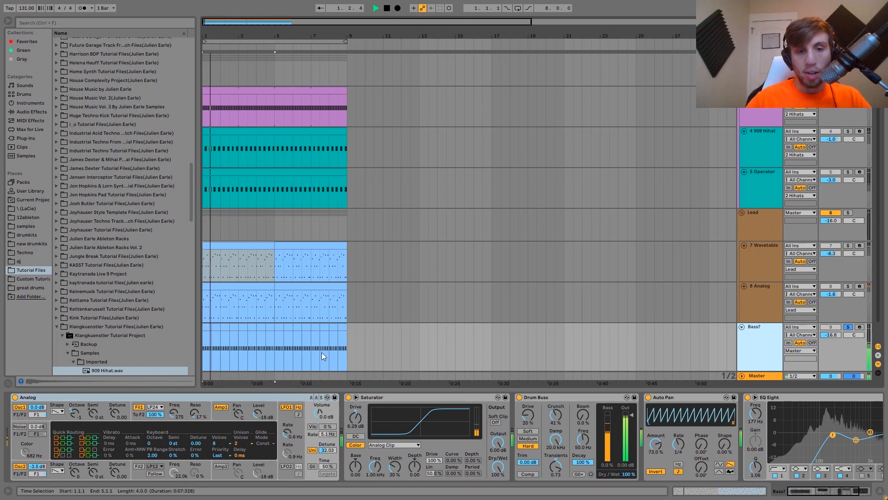
double_click(206, 338)
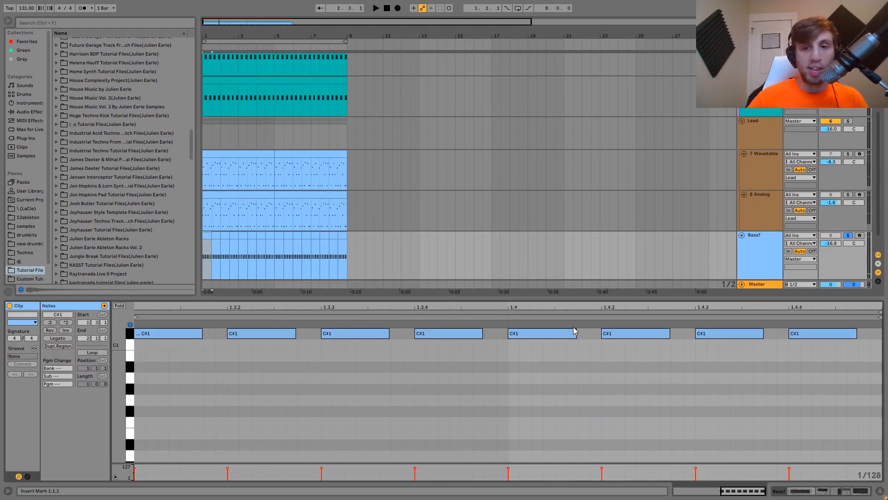
left_click(763, 234)
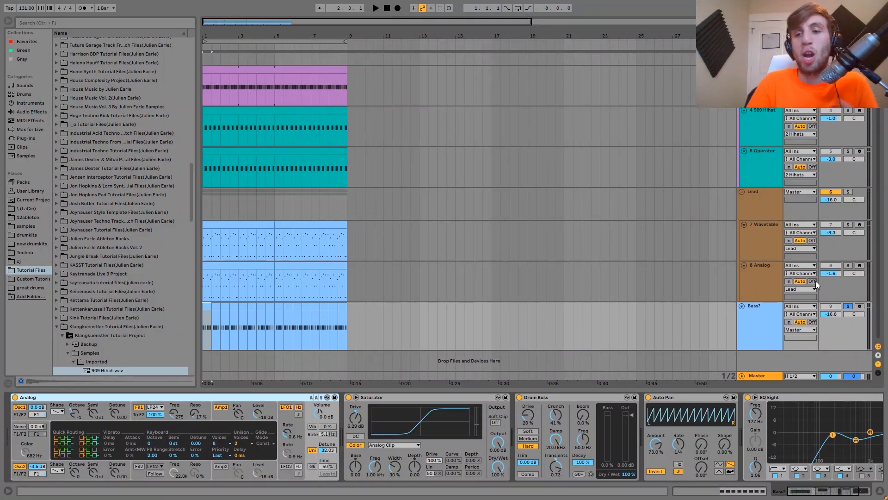
- Unsolo the Bass? track and compare the full mix with the bass muted and unmuted during playback
left_click(848, 306)
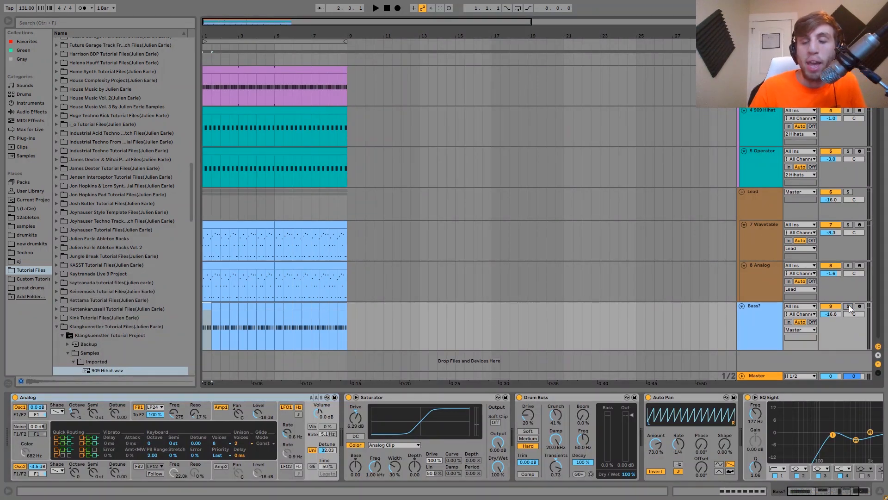
key("space")
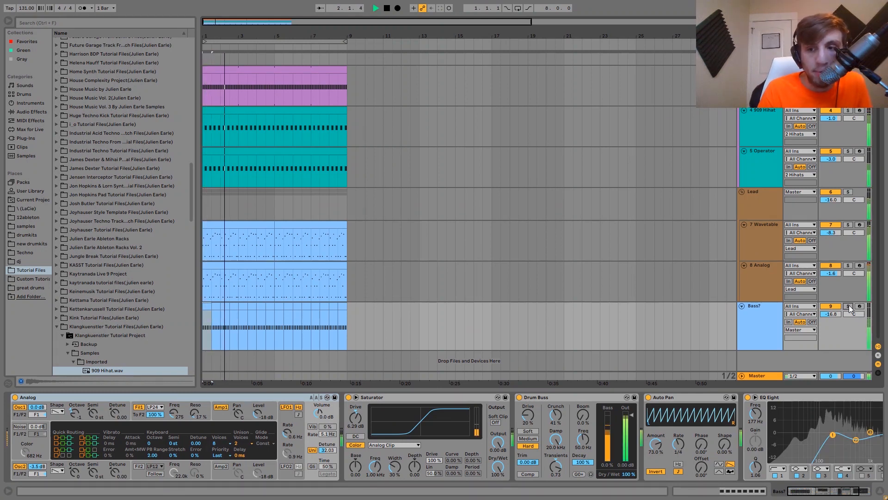
left_click(836, 307)
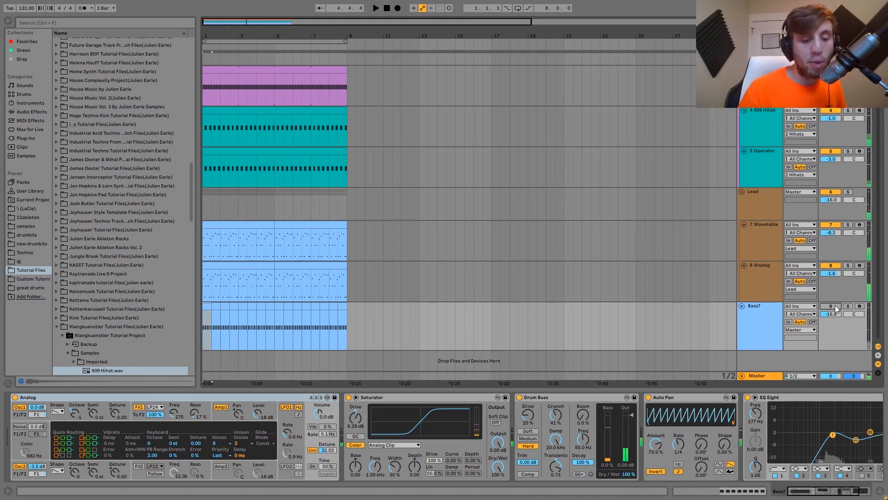
key("space")
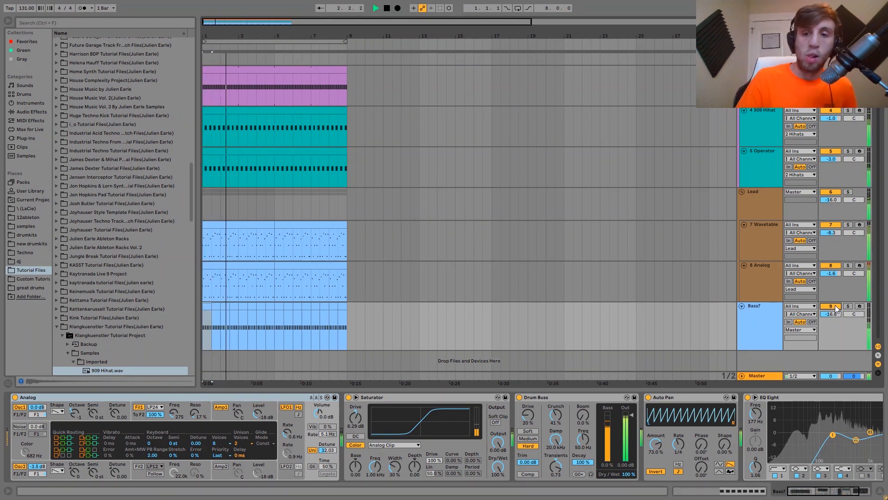
key("space")
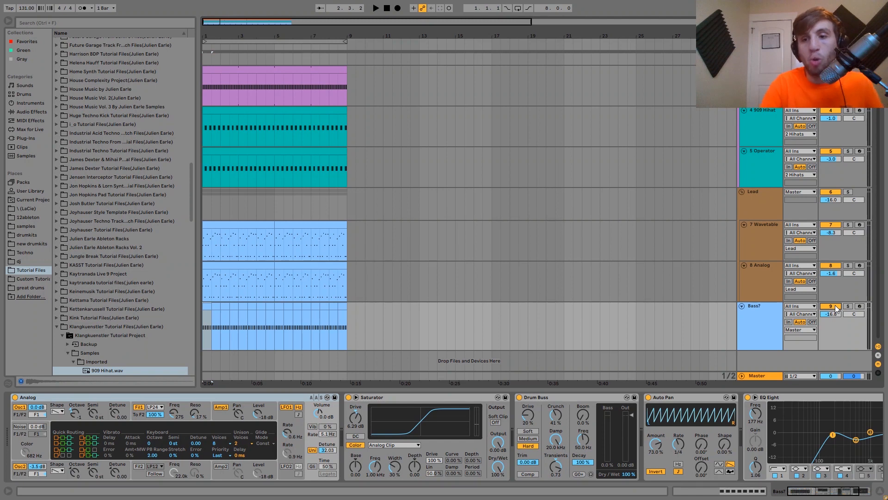
- Solo the Bass? track again and audition it on its own
key("space")
left_click(847, 306)
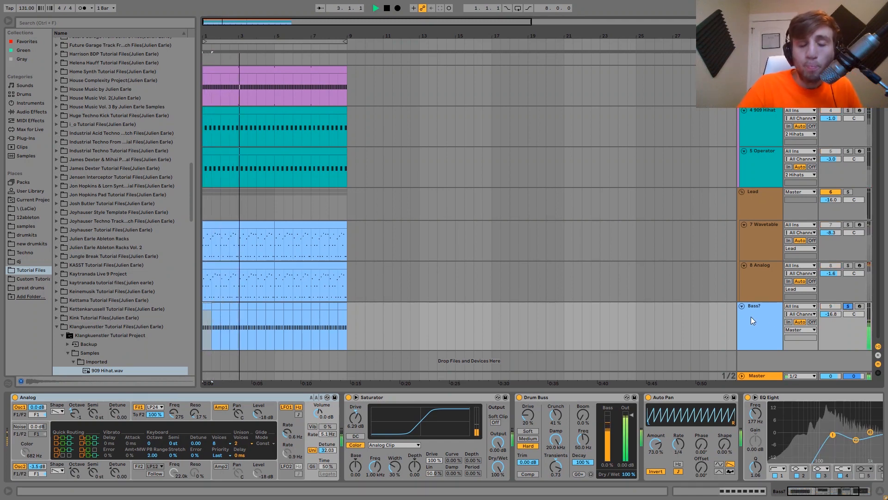
key("space")
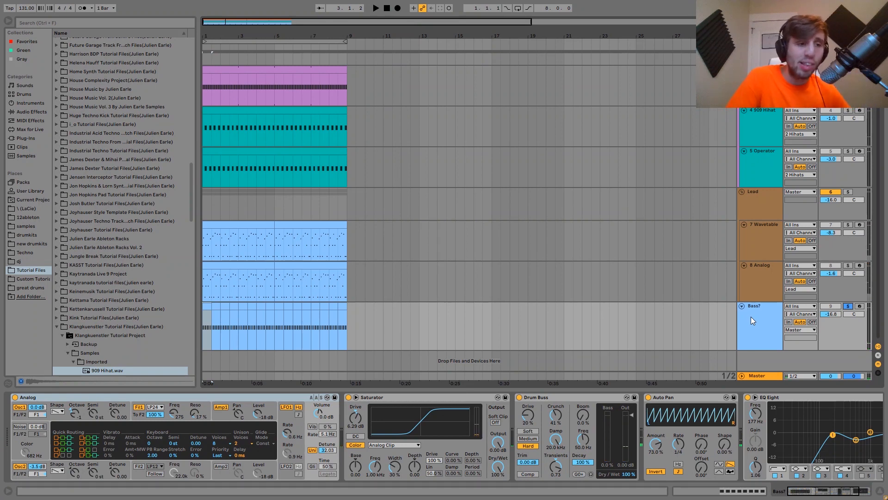
- Show the first filter's envelope settings in the Bass? track's Analog synth and audition the sound
left_click(132, 418)
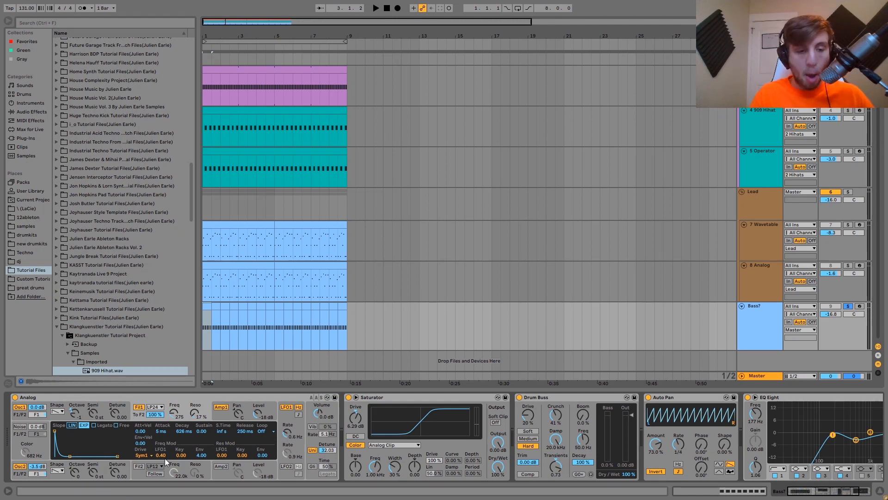
key("space")
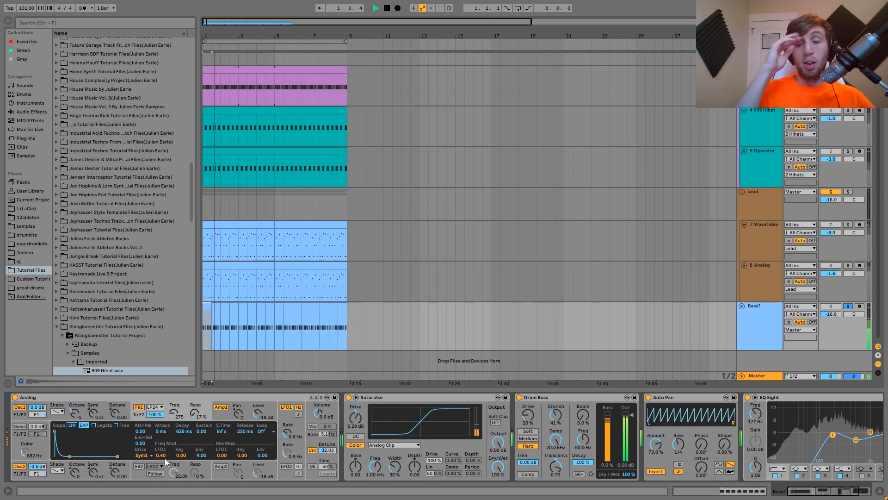
key("space")
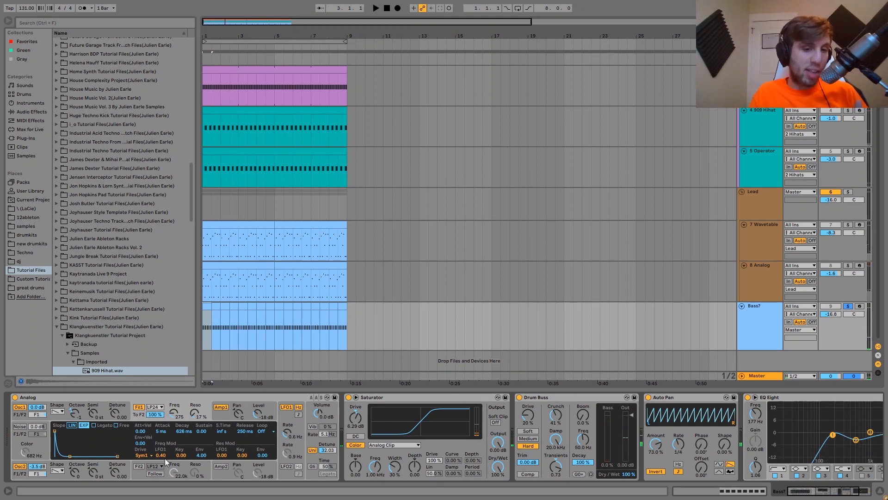
- Show the Bass? Analog's global and unison settings, and audition the detuned sound in short bursts
left_click(313, 436)
key("space")
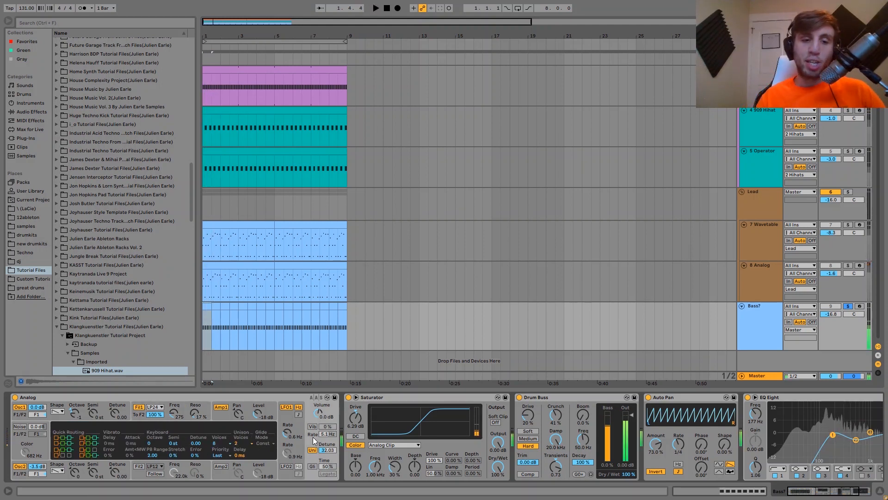
key("space")
key("space")
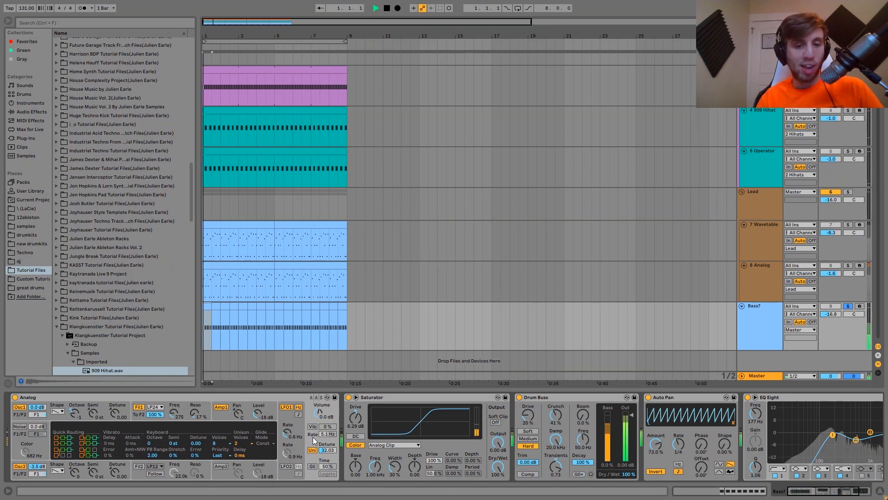
key("space")
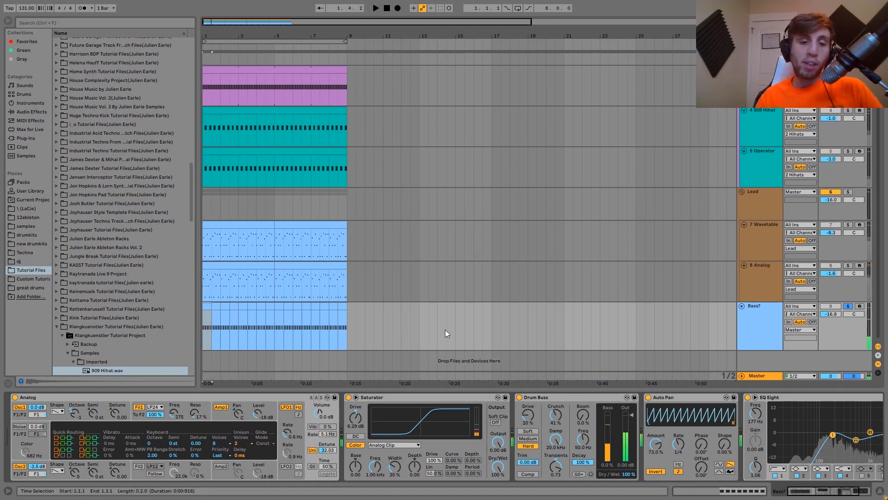
- Bypass the Drum Buss and Saturator on the Bass? track
left_click(456, 395)
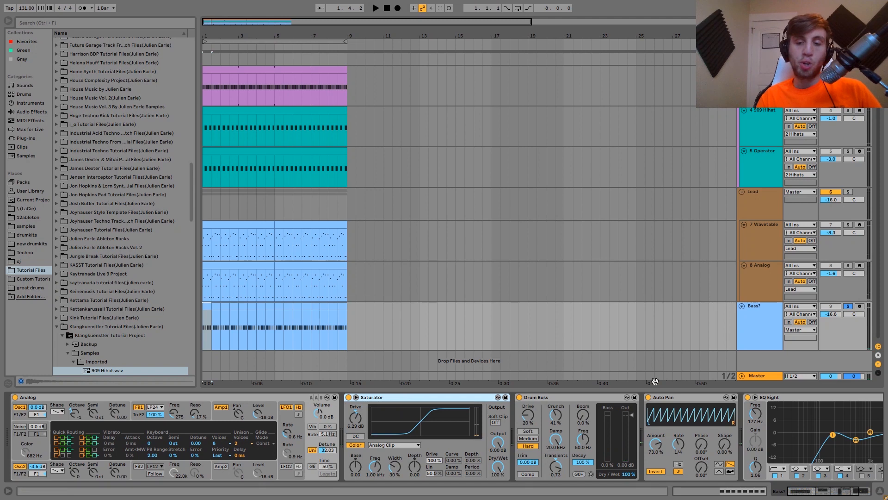
left_click(519, 397)
left_click(348, 397)
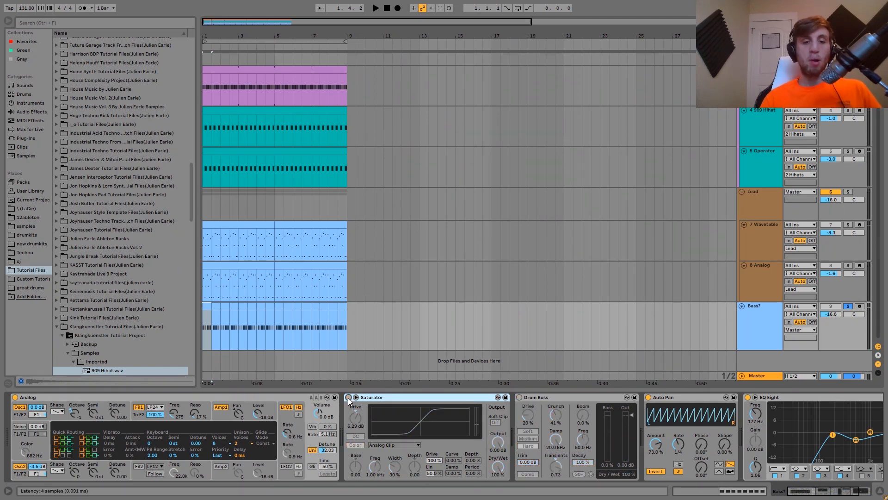
- Turn the Bass? track's Saturator and Drum Buss back on during playback and audition the processed sound
key("space")
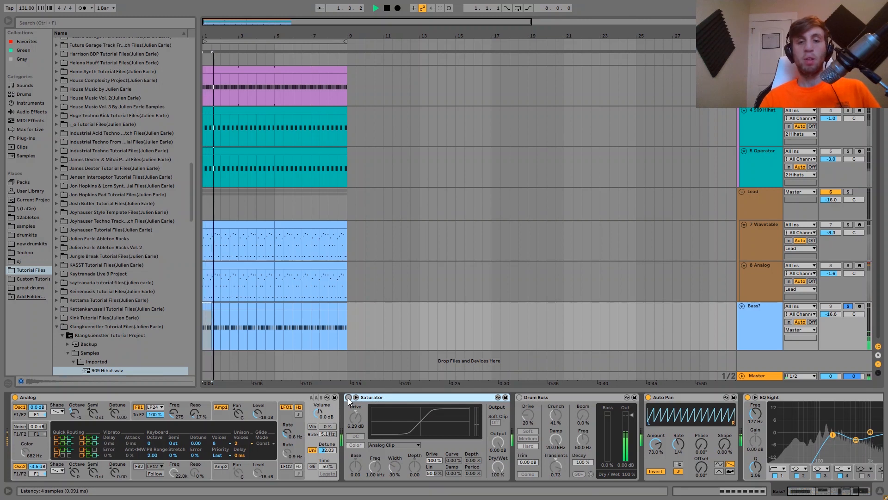
left_click(348, 398)
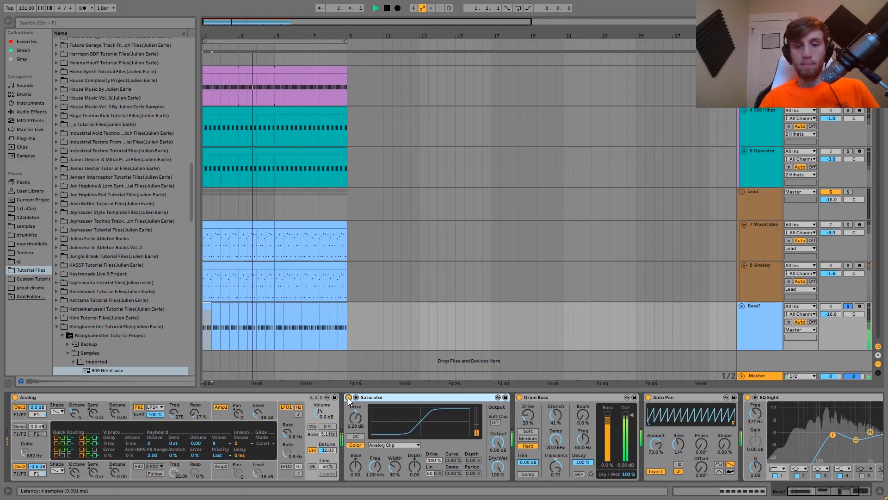
key("space")
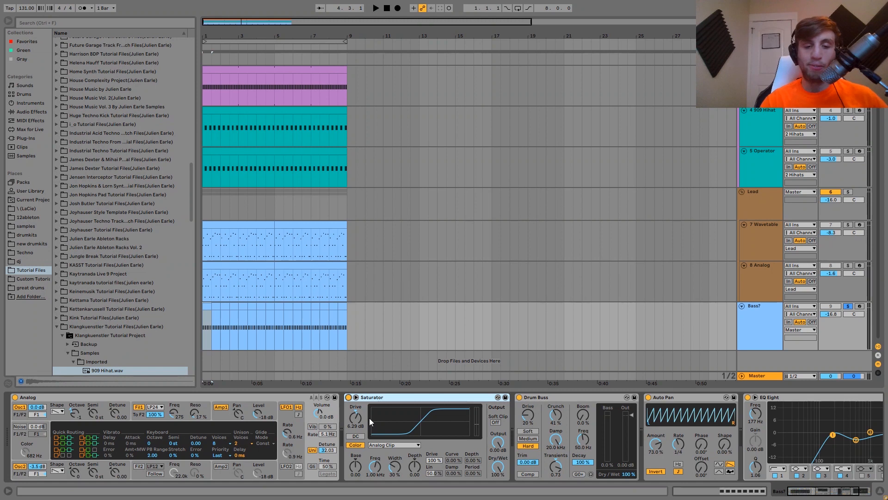
key("space")
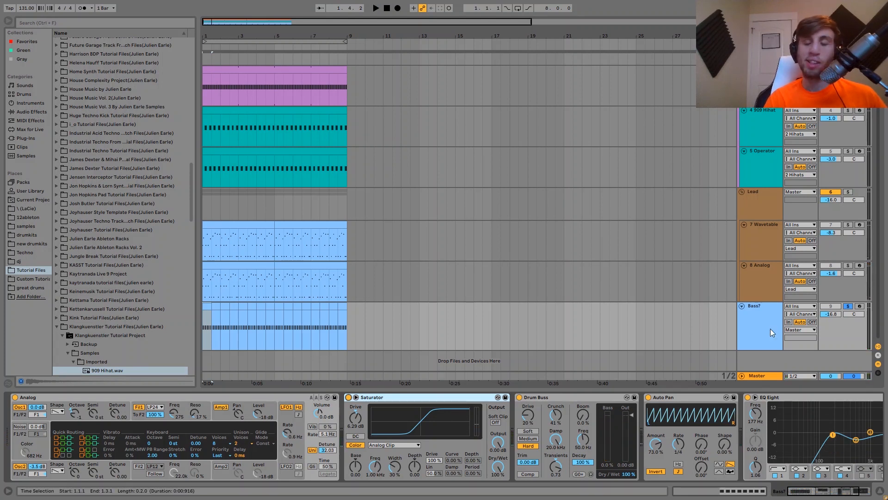
- Unsolo the Bass? track to hear it with all the tracks, and solo it again for comparison
left_click(849, 308)
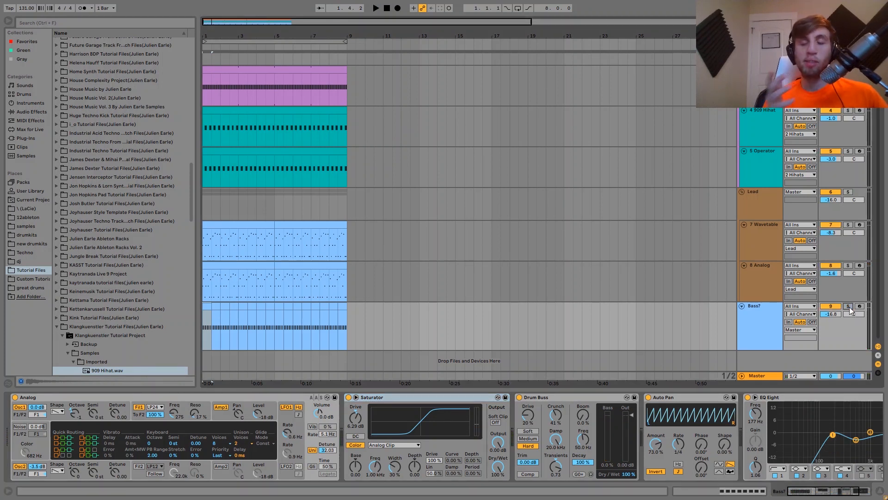
key("space")
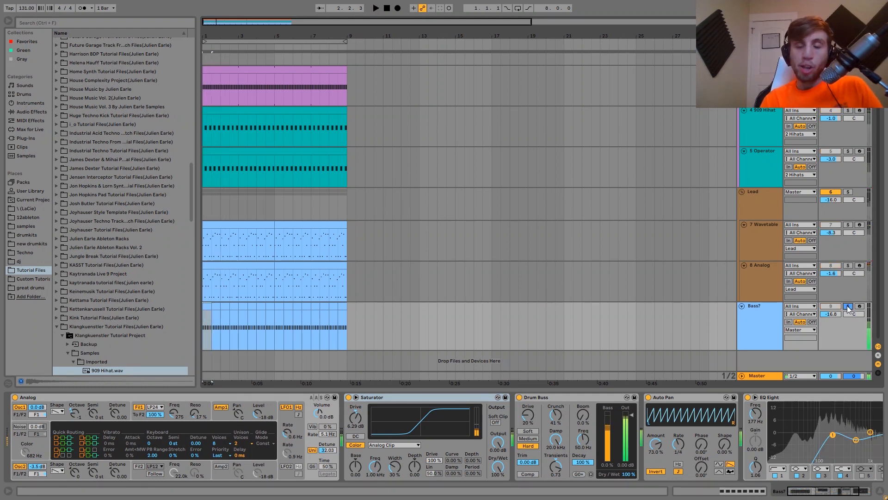
left_click(848, 306)
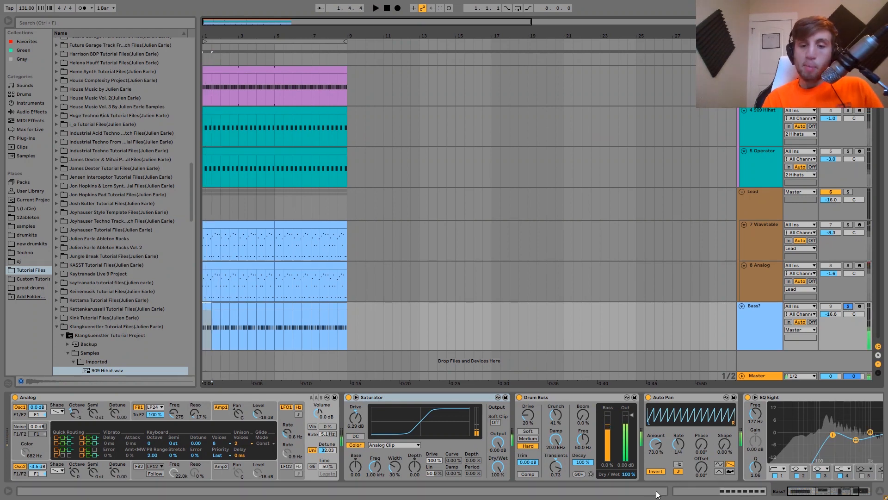
- Inspect the dipped band and the low-cut band of the Bass? track's EQ Eight, and audition the equalized sound in short bursts
scroll(646, 458, "right", 3)
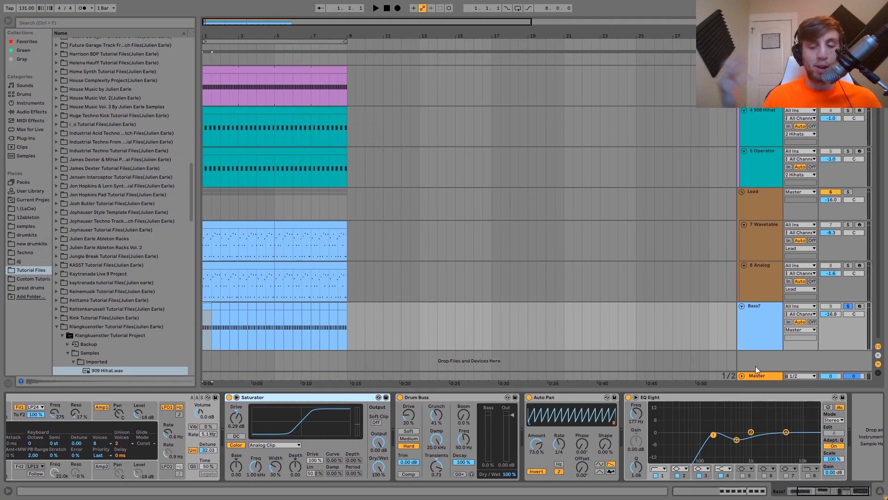
left_click(737, 441)
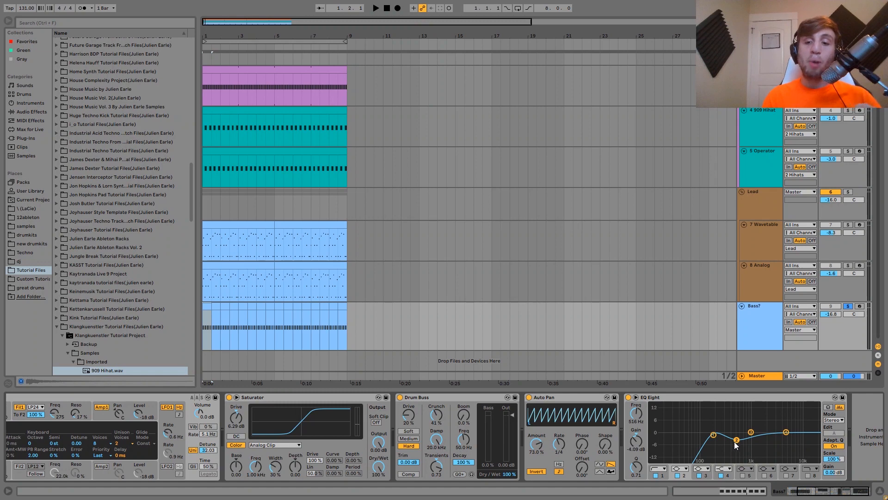
left_click(714, 436)
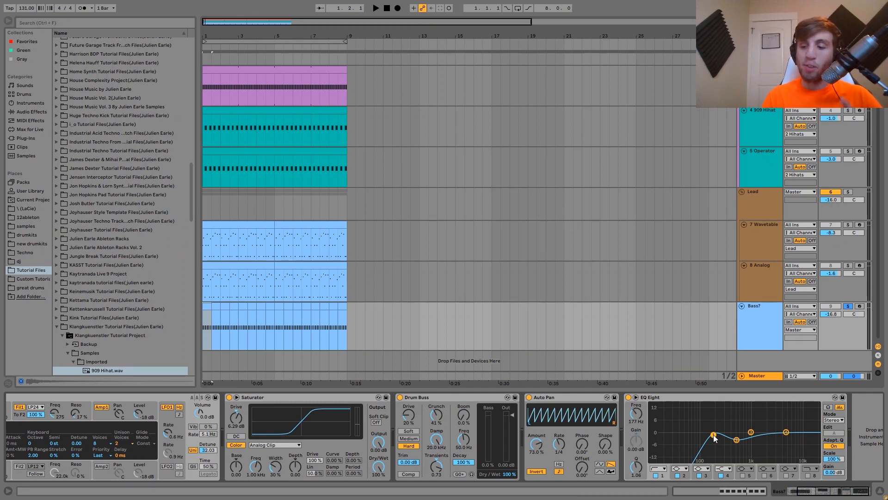
scroll(770, 291, "up", 3)
key("space")
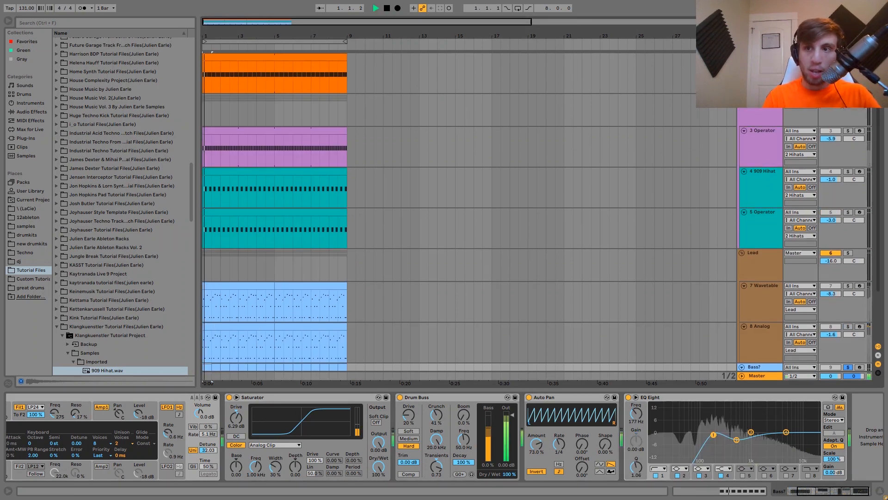
key("space")
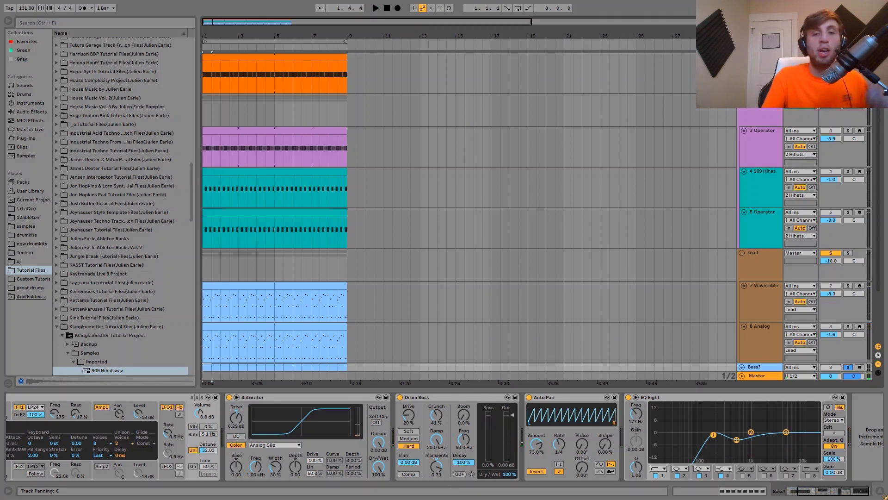
key("space")
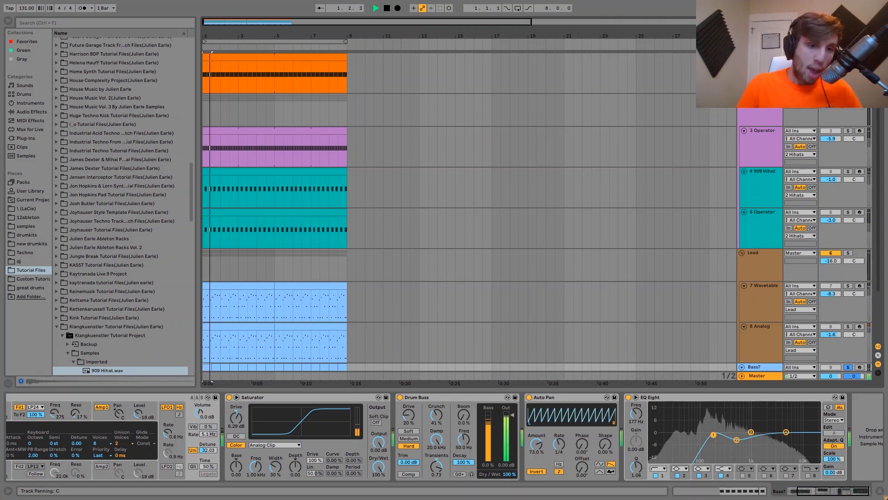
key("space")
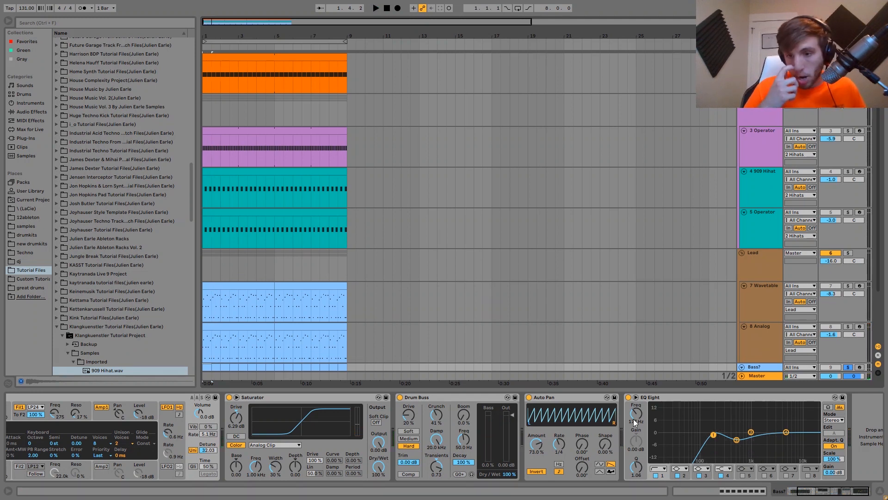
- Try EQ Eight's low cut at a lower frequency and at 391 Hz while auditioning, and undo the frequency changes
key("space")
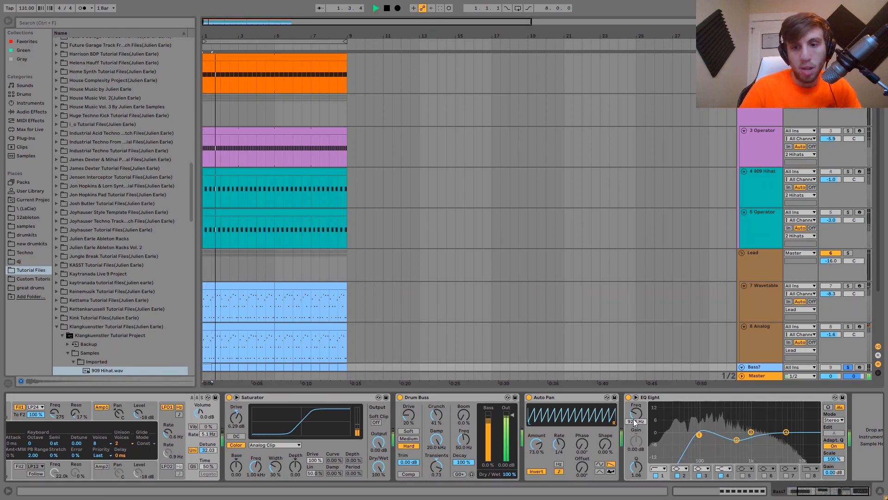
key("space")
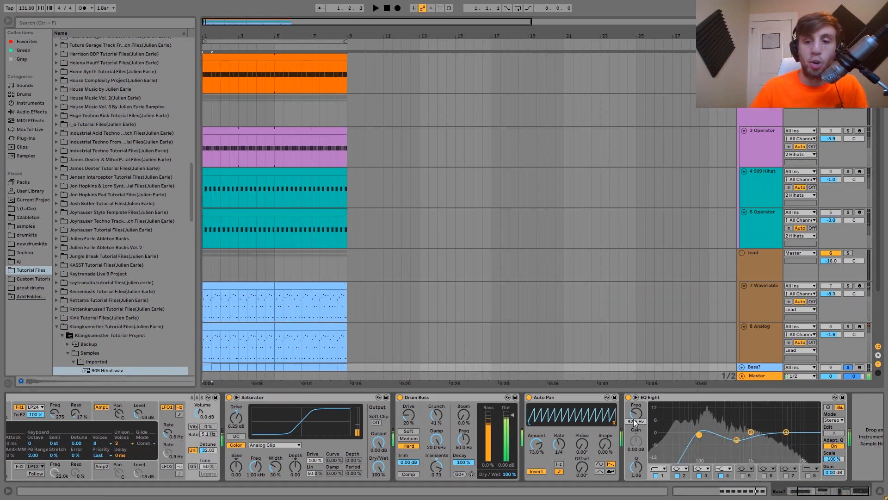
key("space")
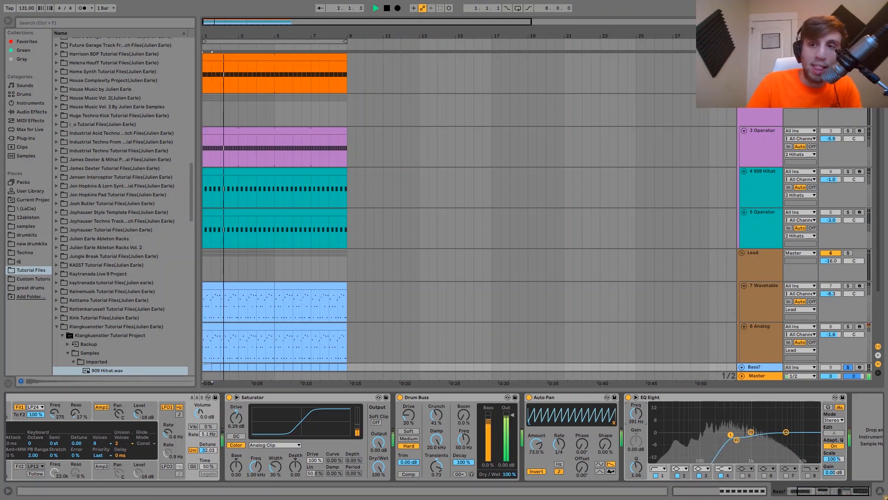
key("space")
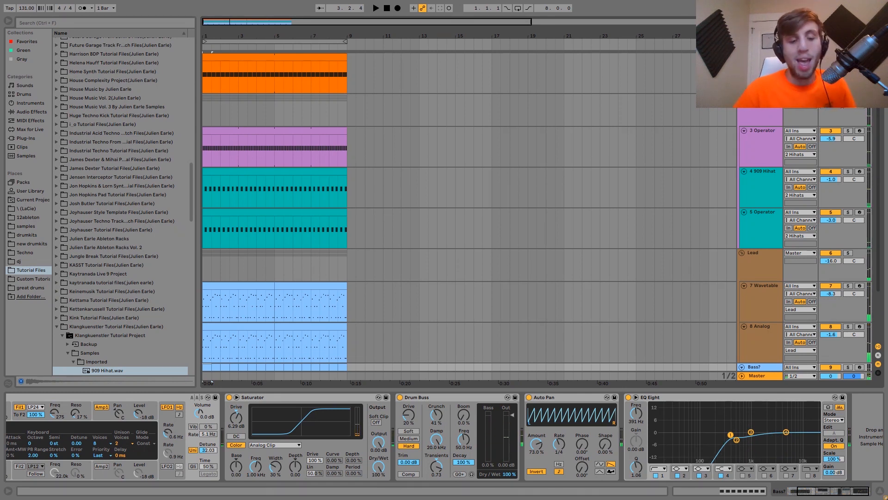
key("ctrl+z")
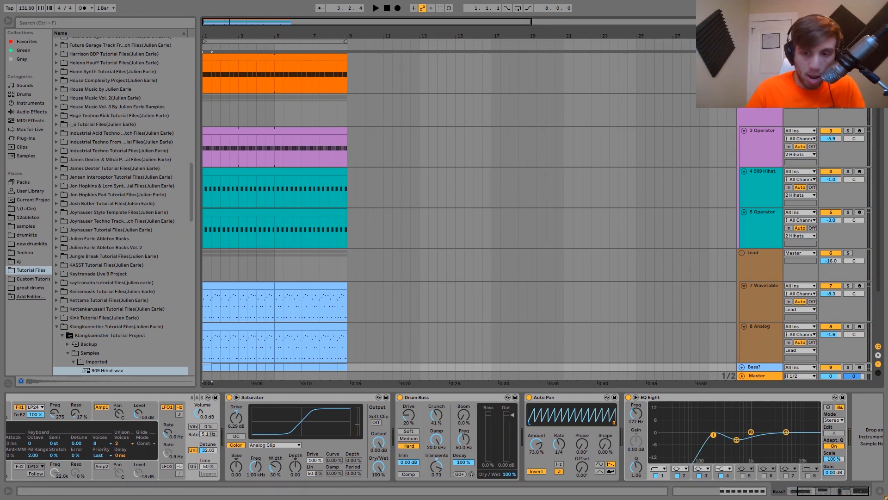
- Audition the unsoloed Bass? track together with the full mix
key("space")
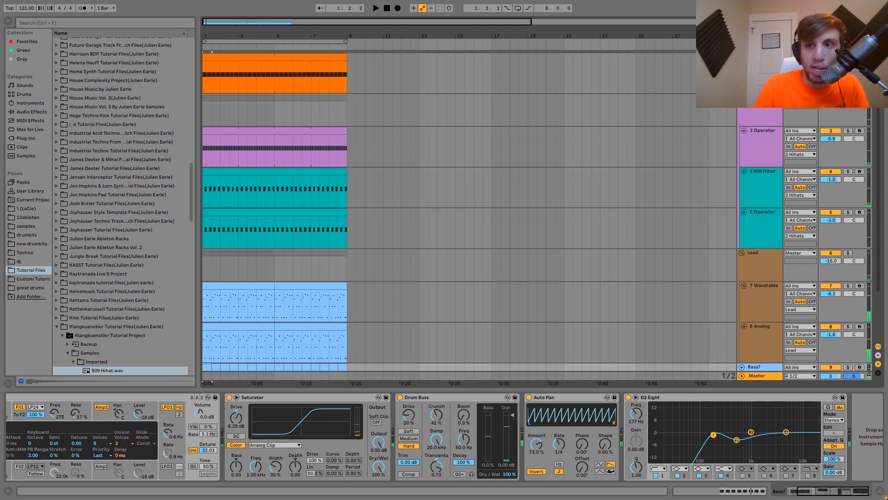
scroll(467, 208, "down", 3)
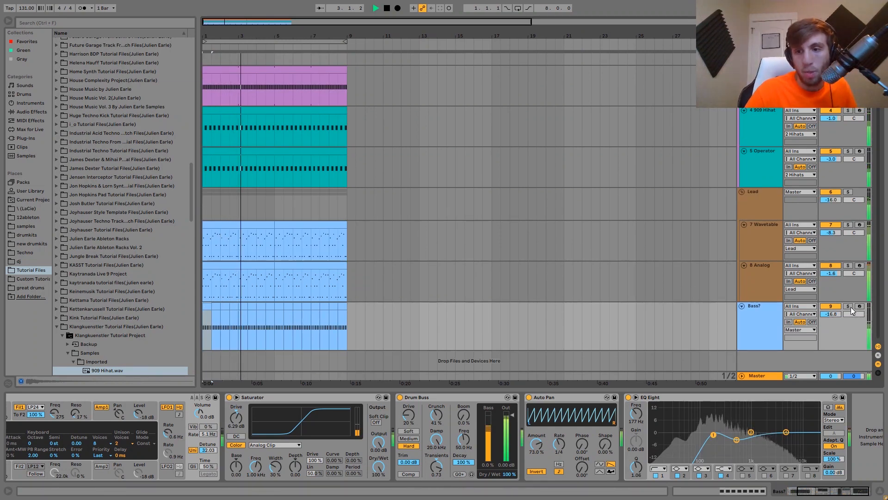
key("space")
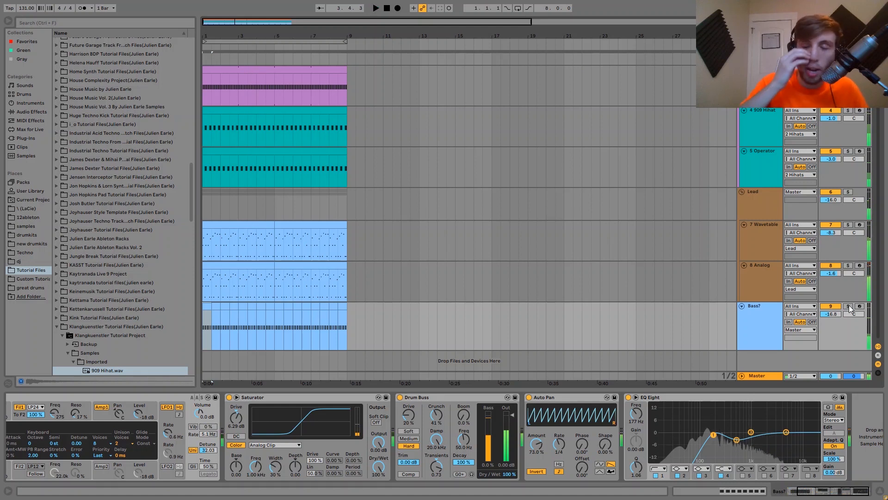